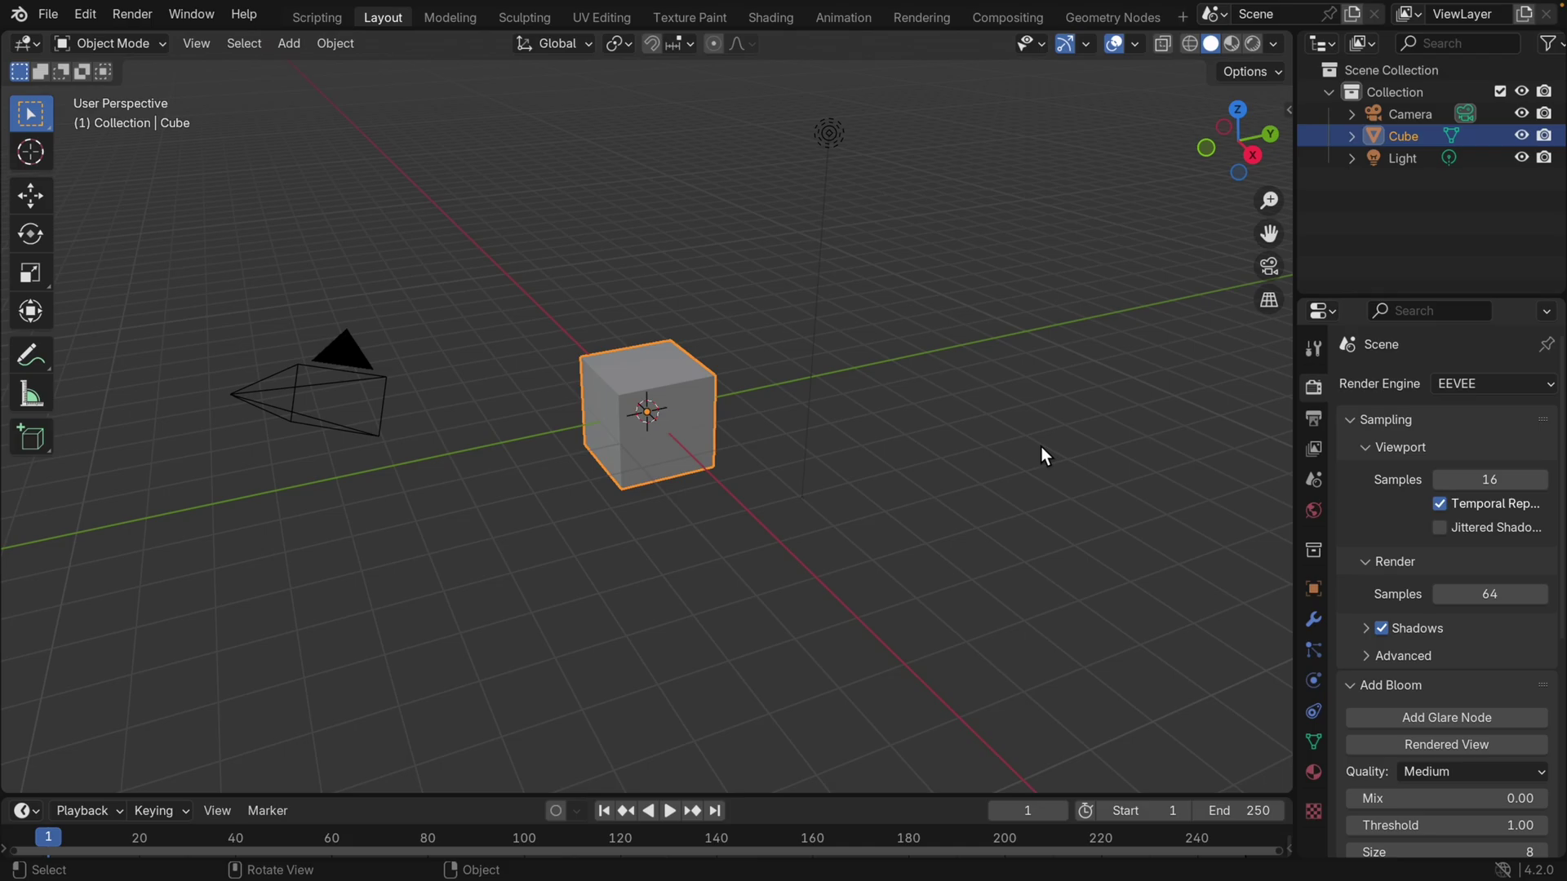
Set the cube material's emission colour to bright orange with hue 0.038, saturation 1 and value 1.
click(1315, 776)
scroll(1387, 673, down, 5)
click(1363, 694)
scroll(1425, 700, down, 2)
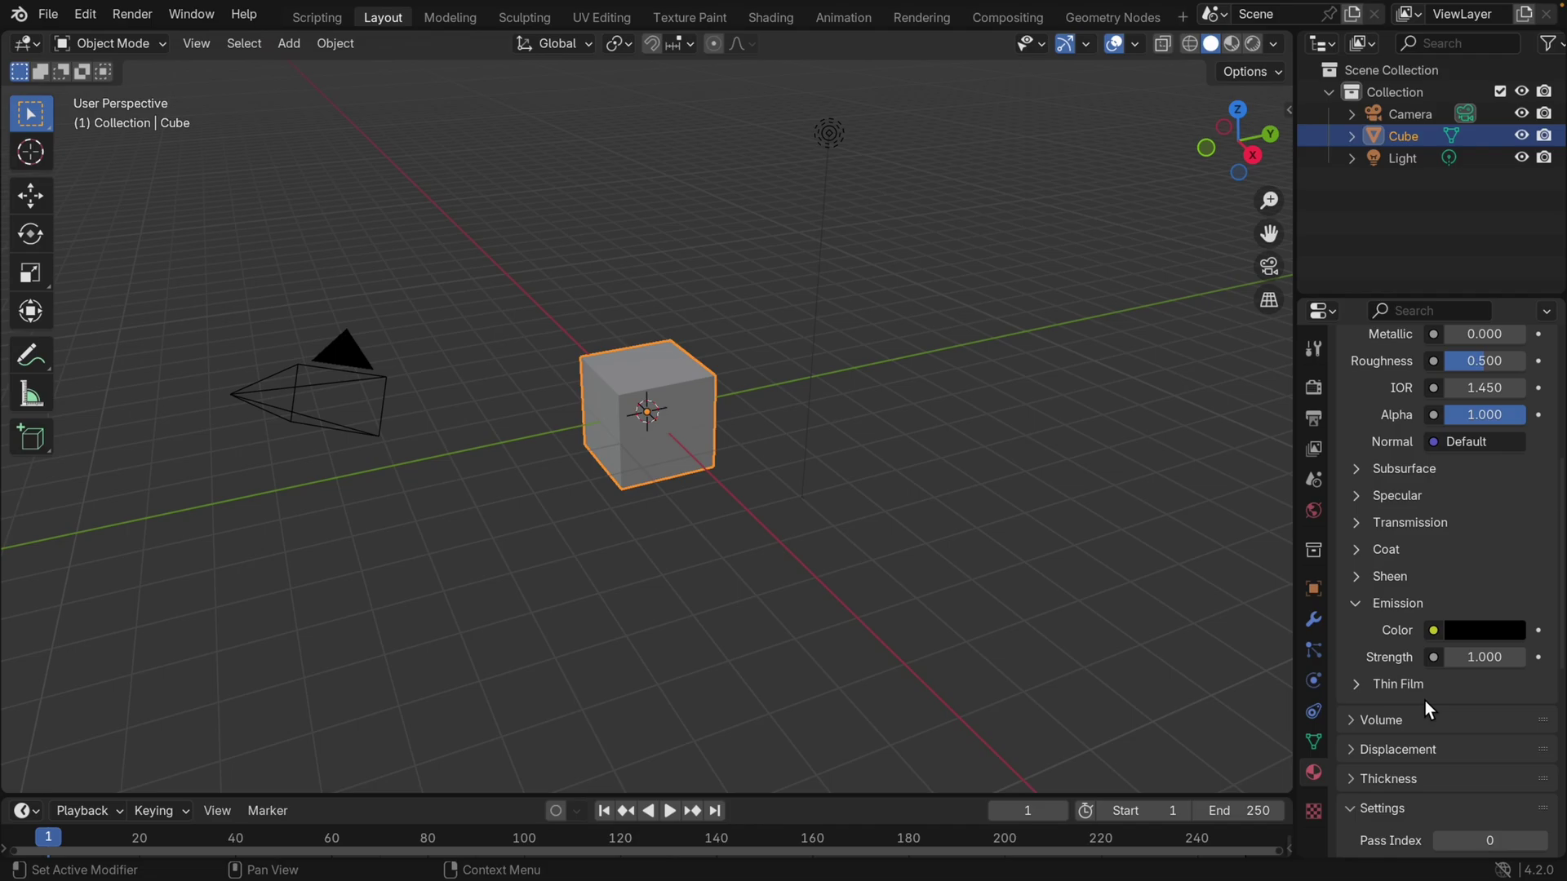
click(1479, 632)
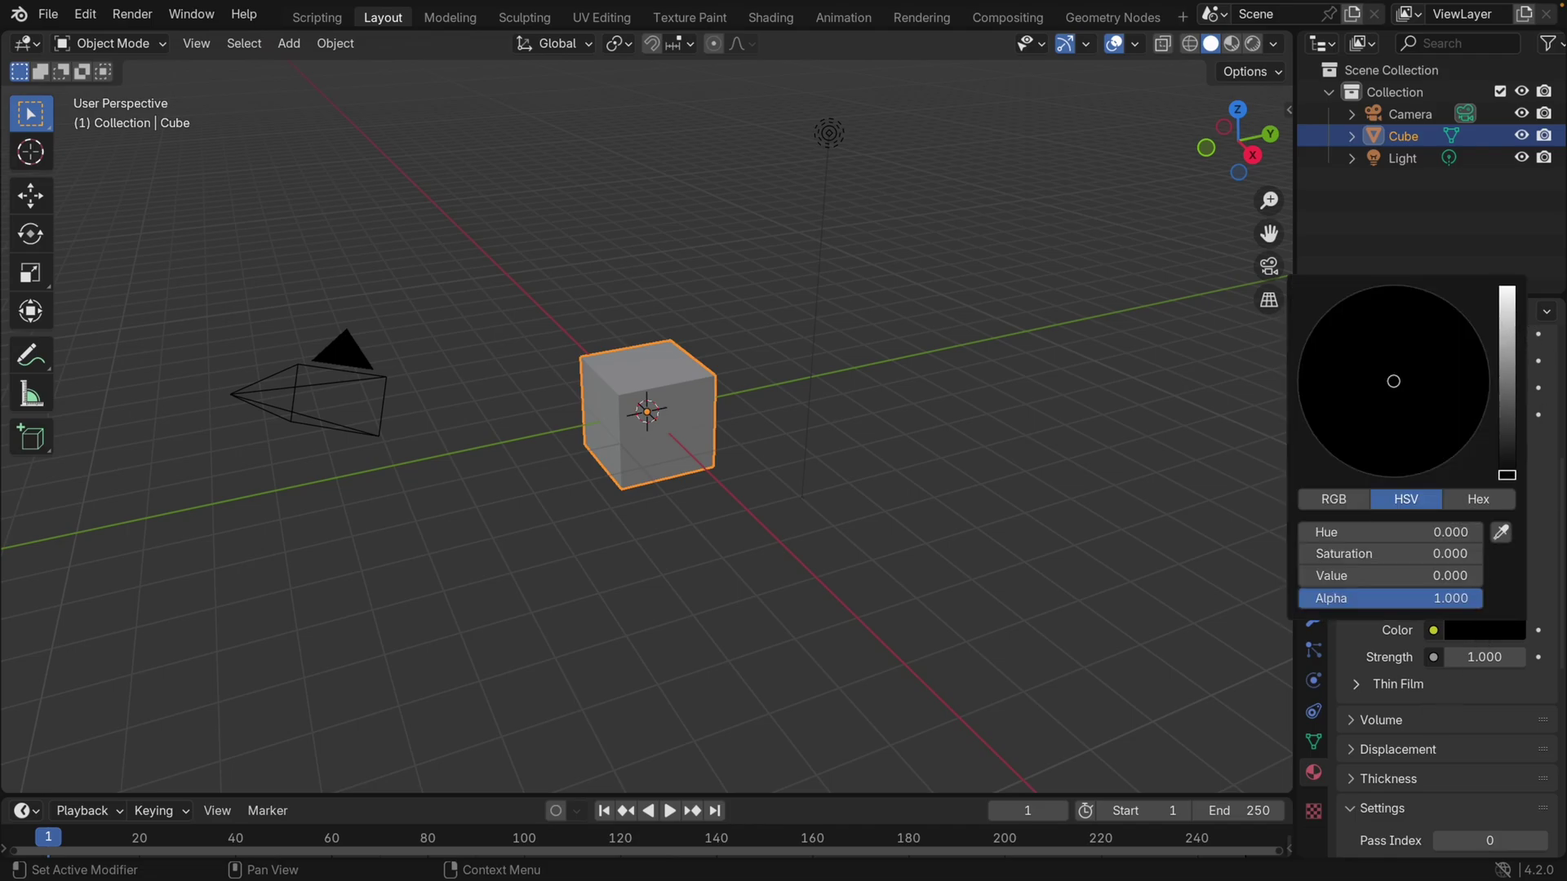
drag(1507, 473, 1507, 290)
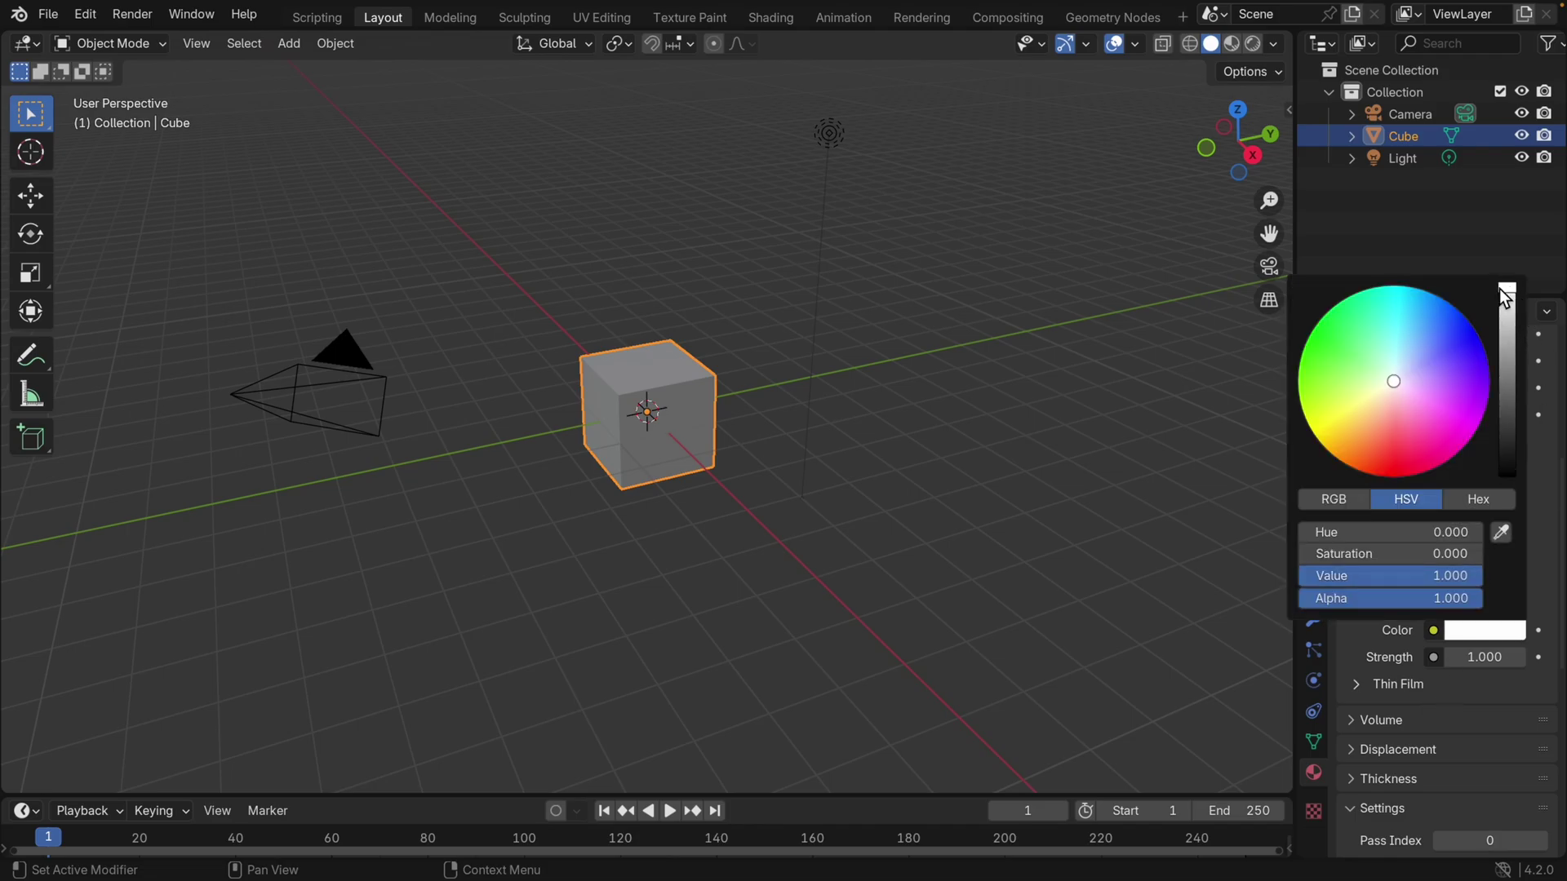
drag(1391, 441, 1349, 466)
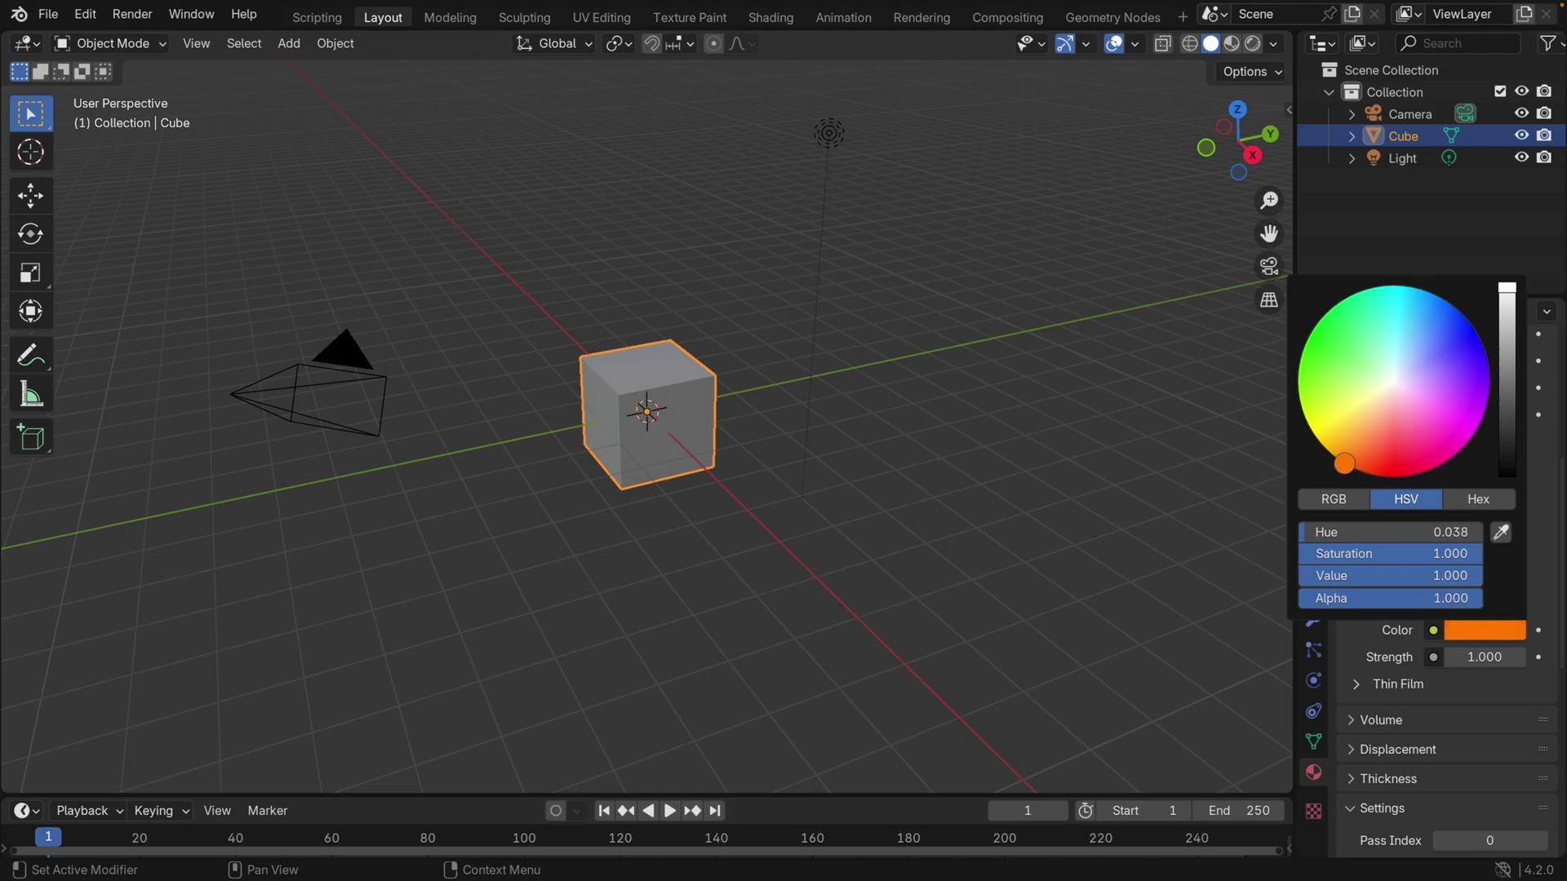
Set the cube material's emission strength to 3.
click(1504, 659)
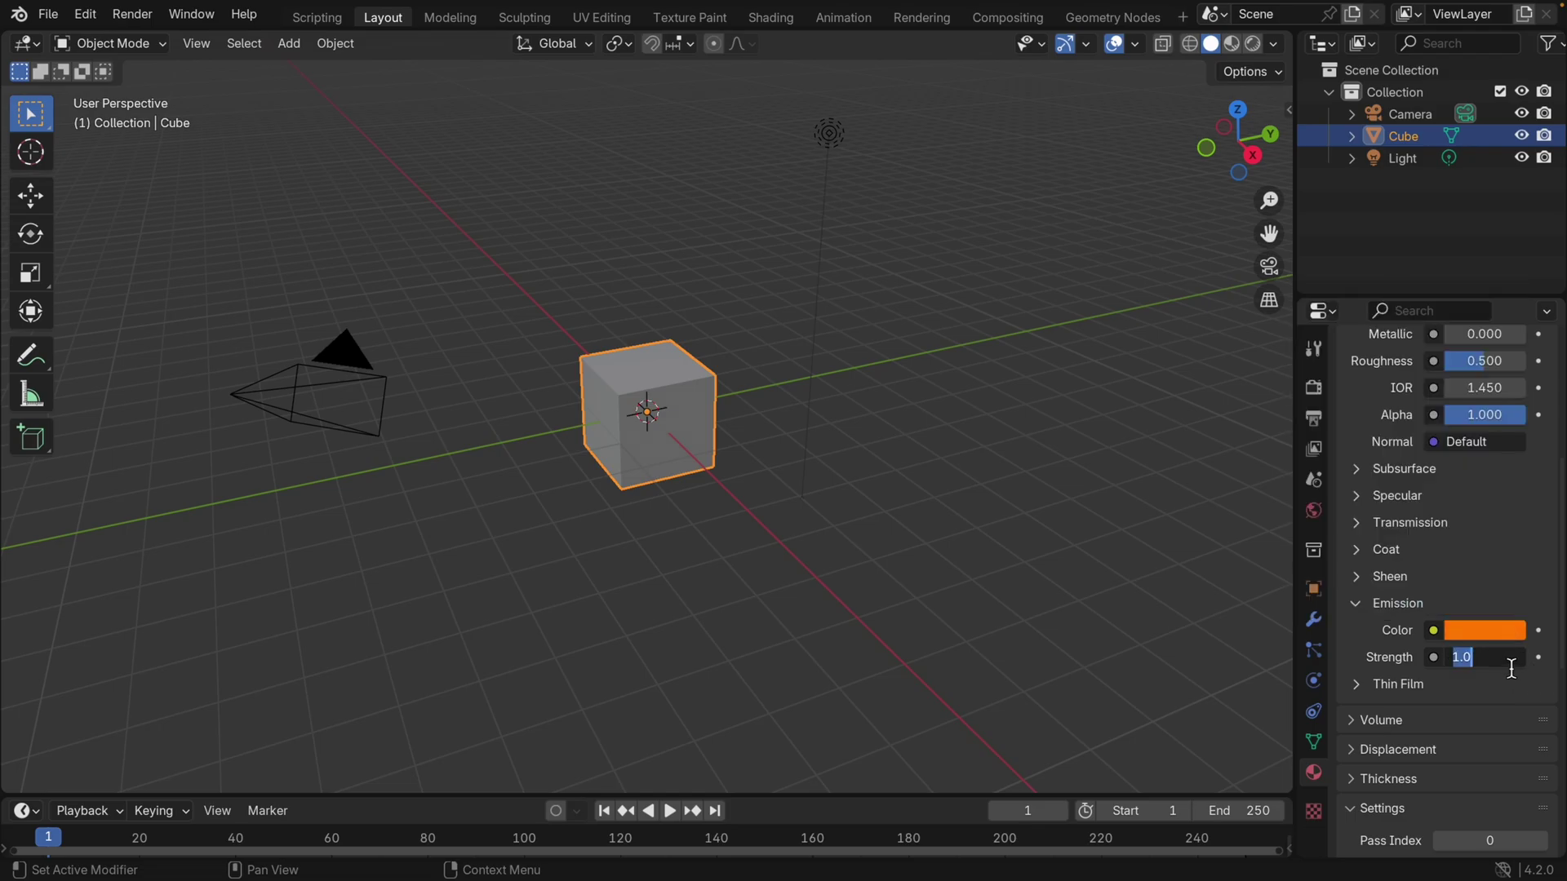
text(3)
key(Return)
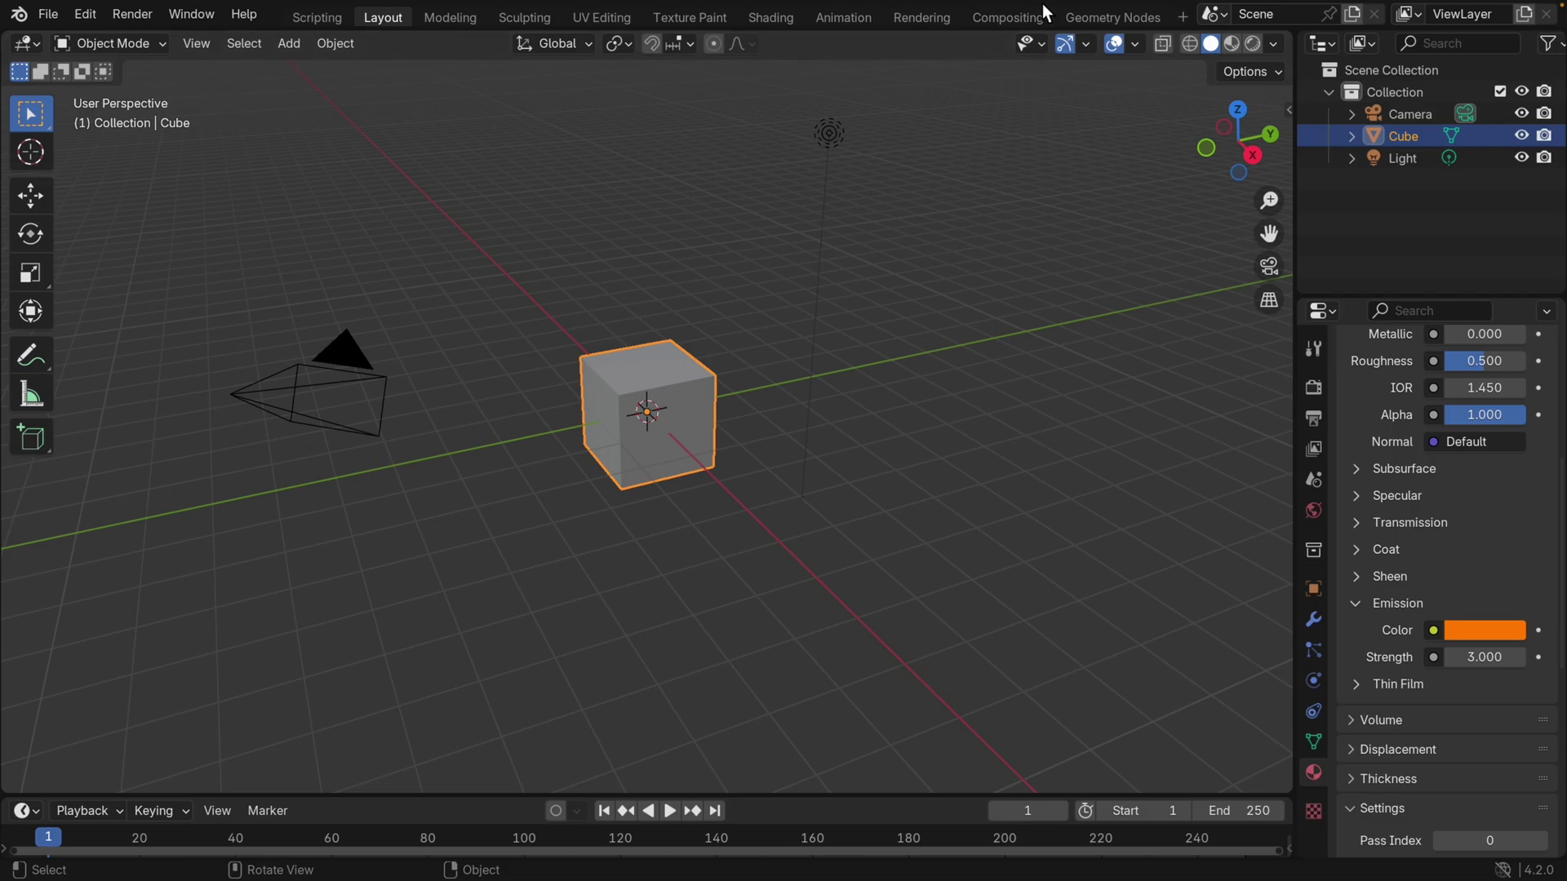
Switch the viewport to rendered shading and add a bloom glare node that is previewed in the viewport.
click(1252, 43)
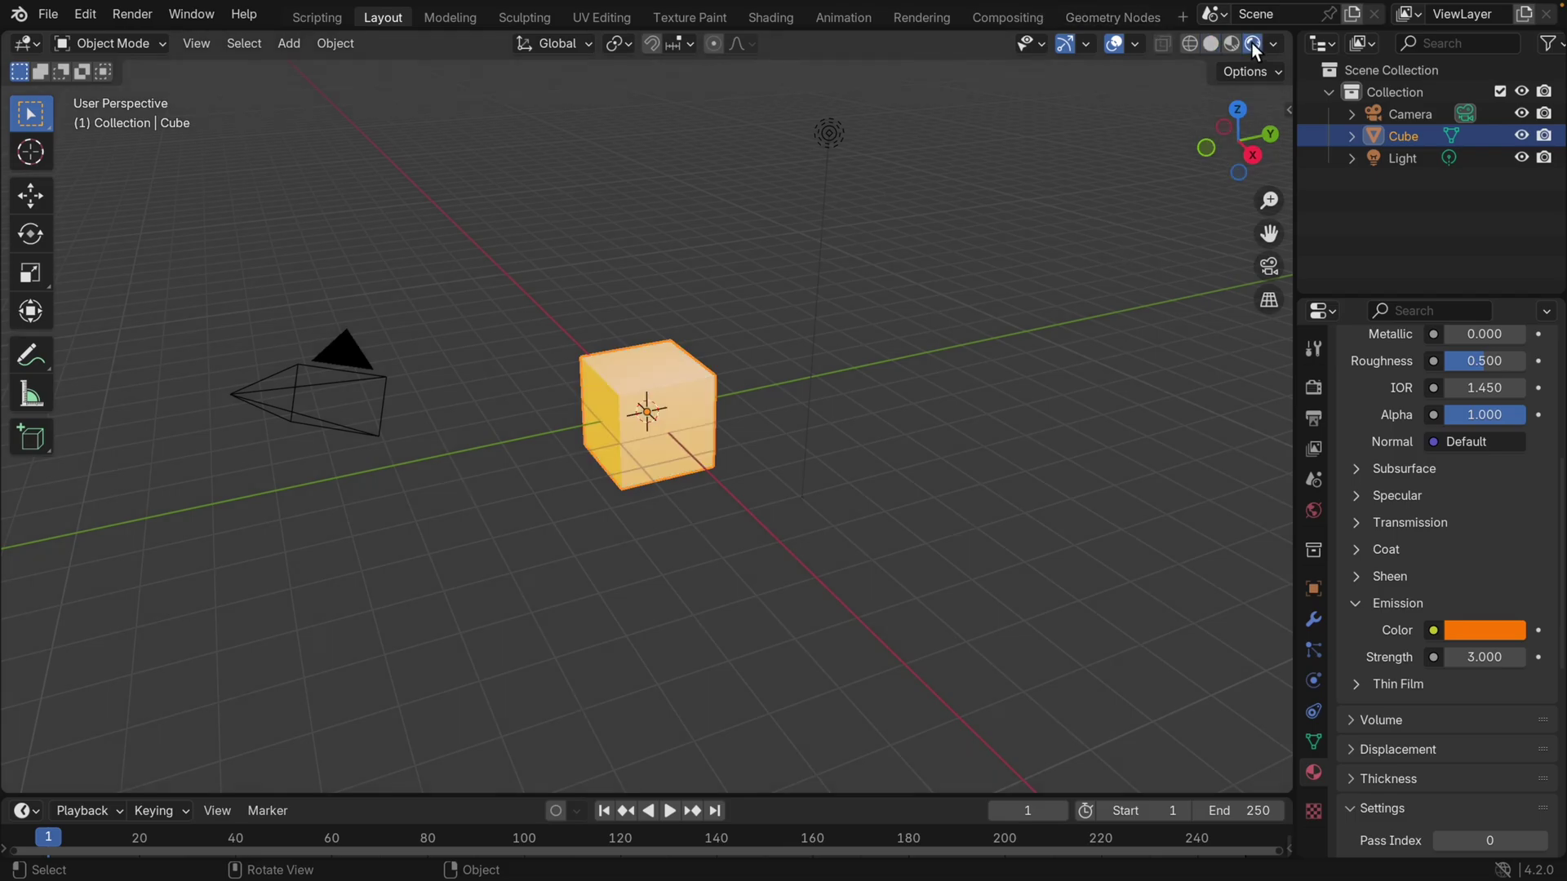
click(1319, 393)
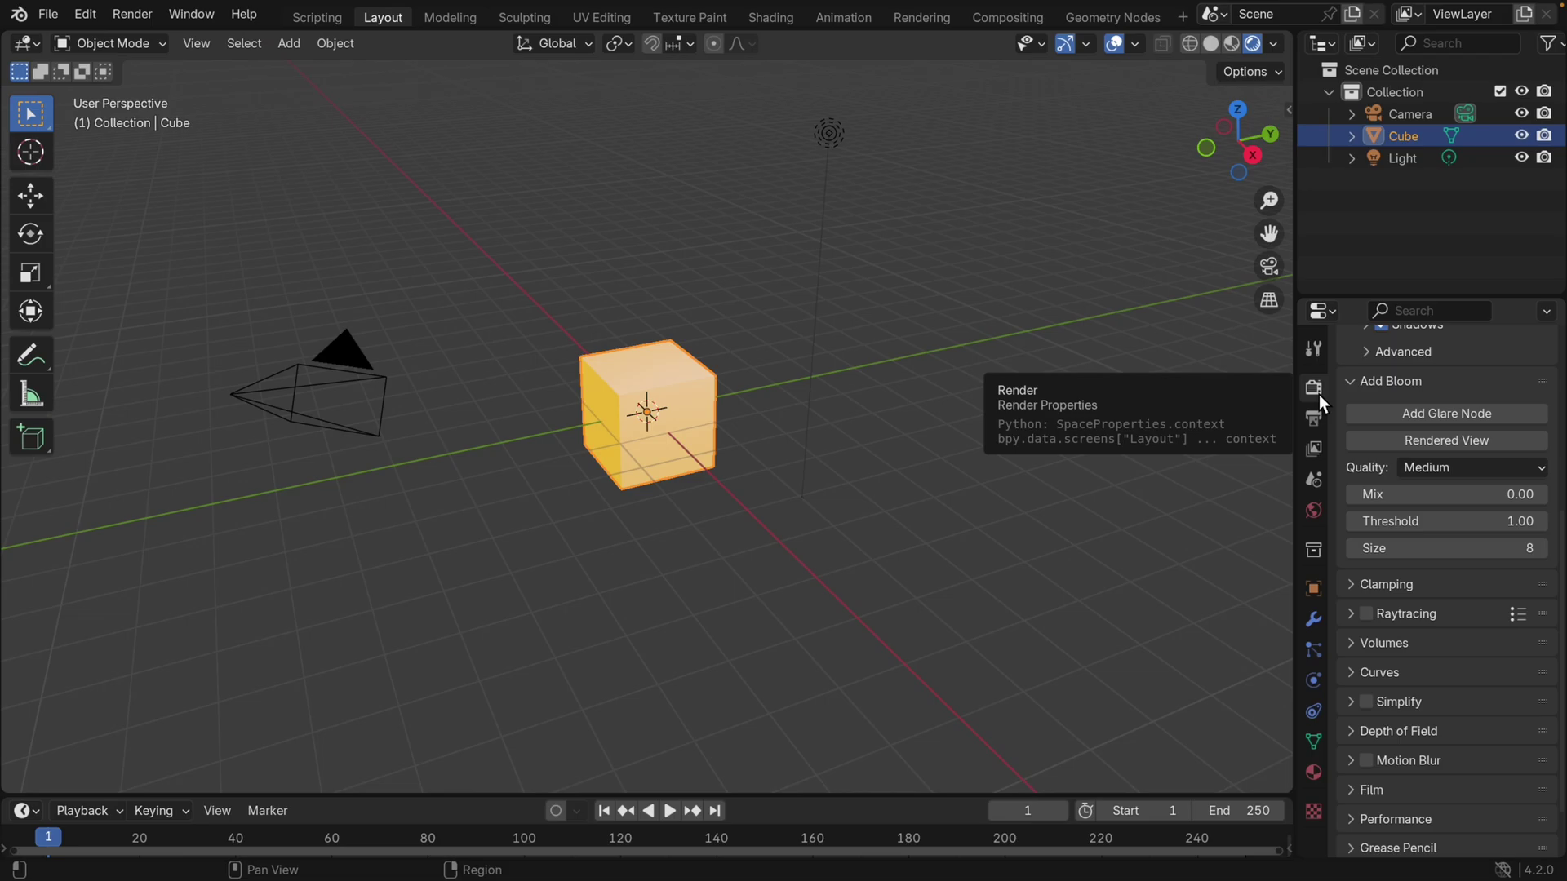
scroll(1441, 629, up, 5)
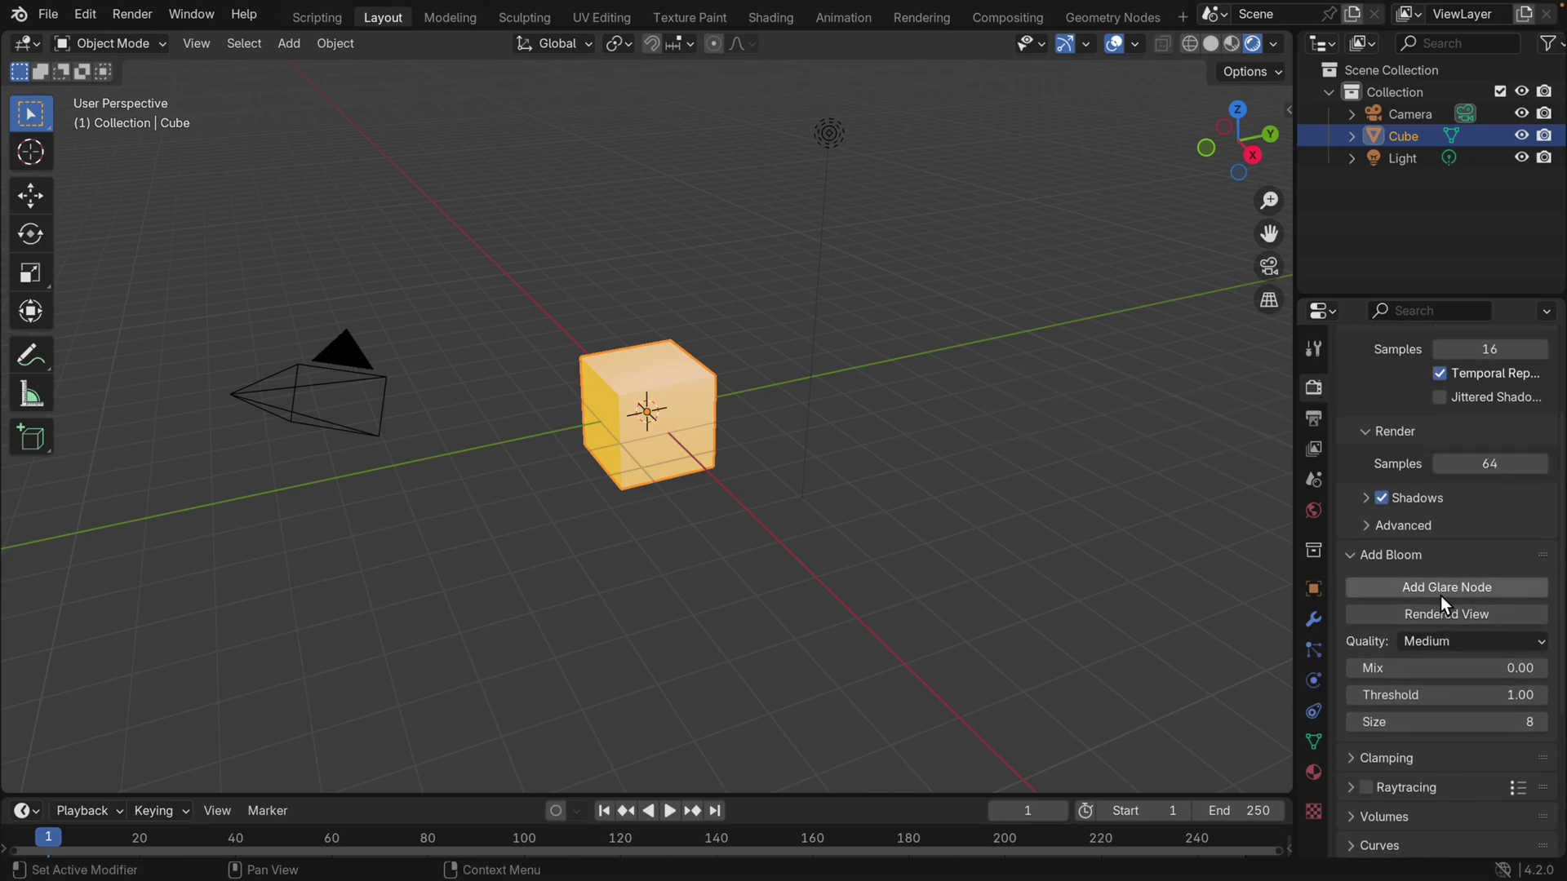
click(1440, 594)
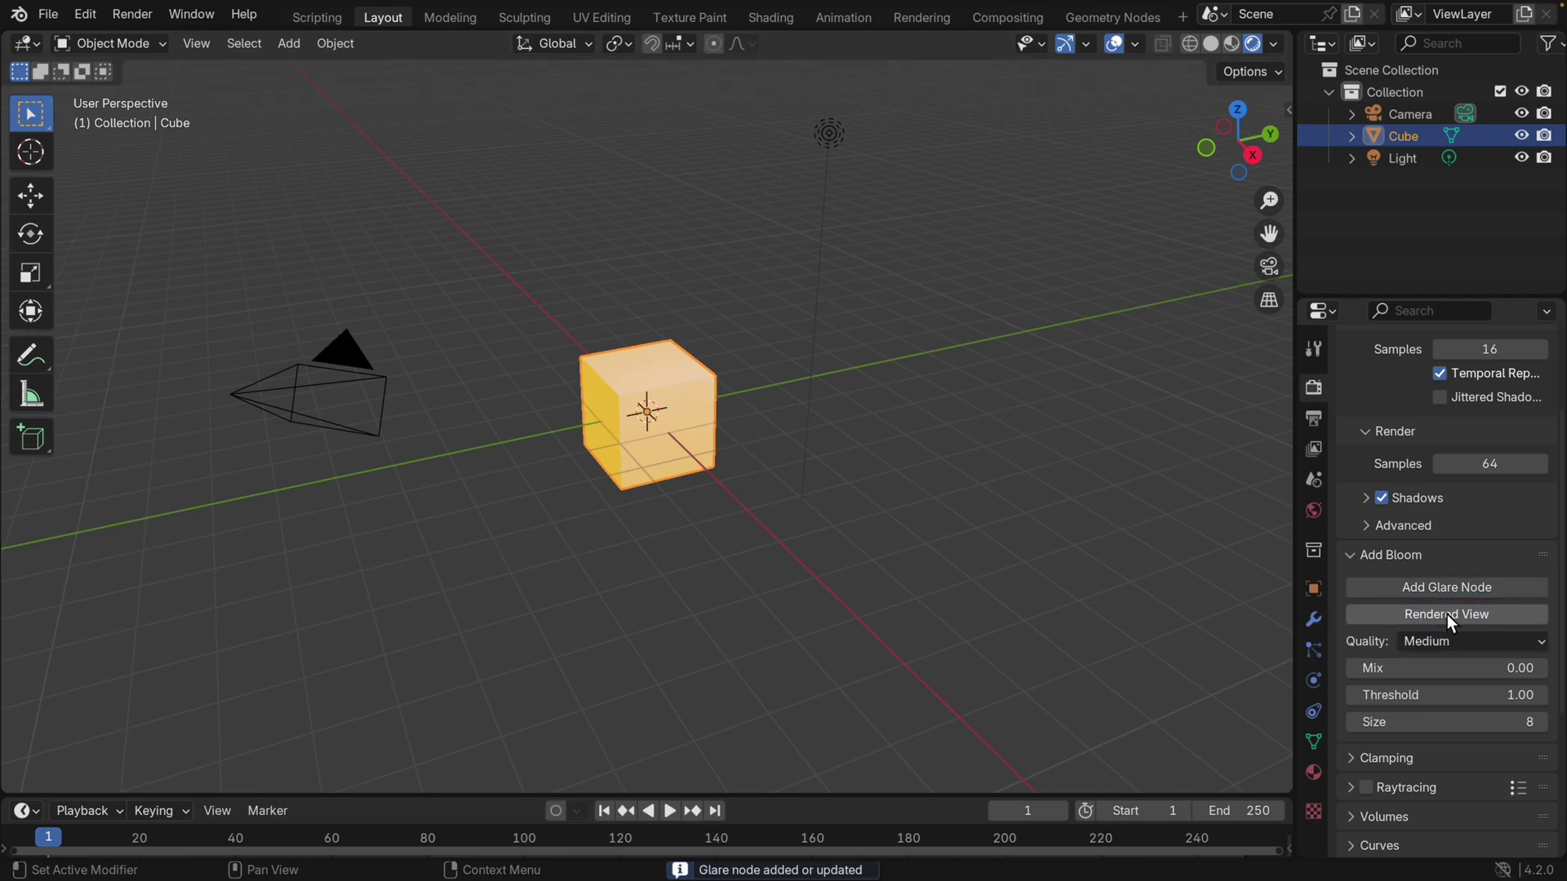
click(1447, 614)
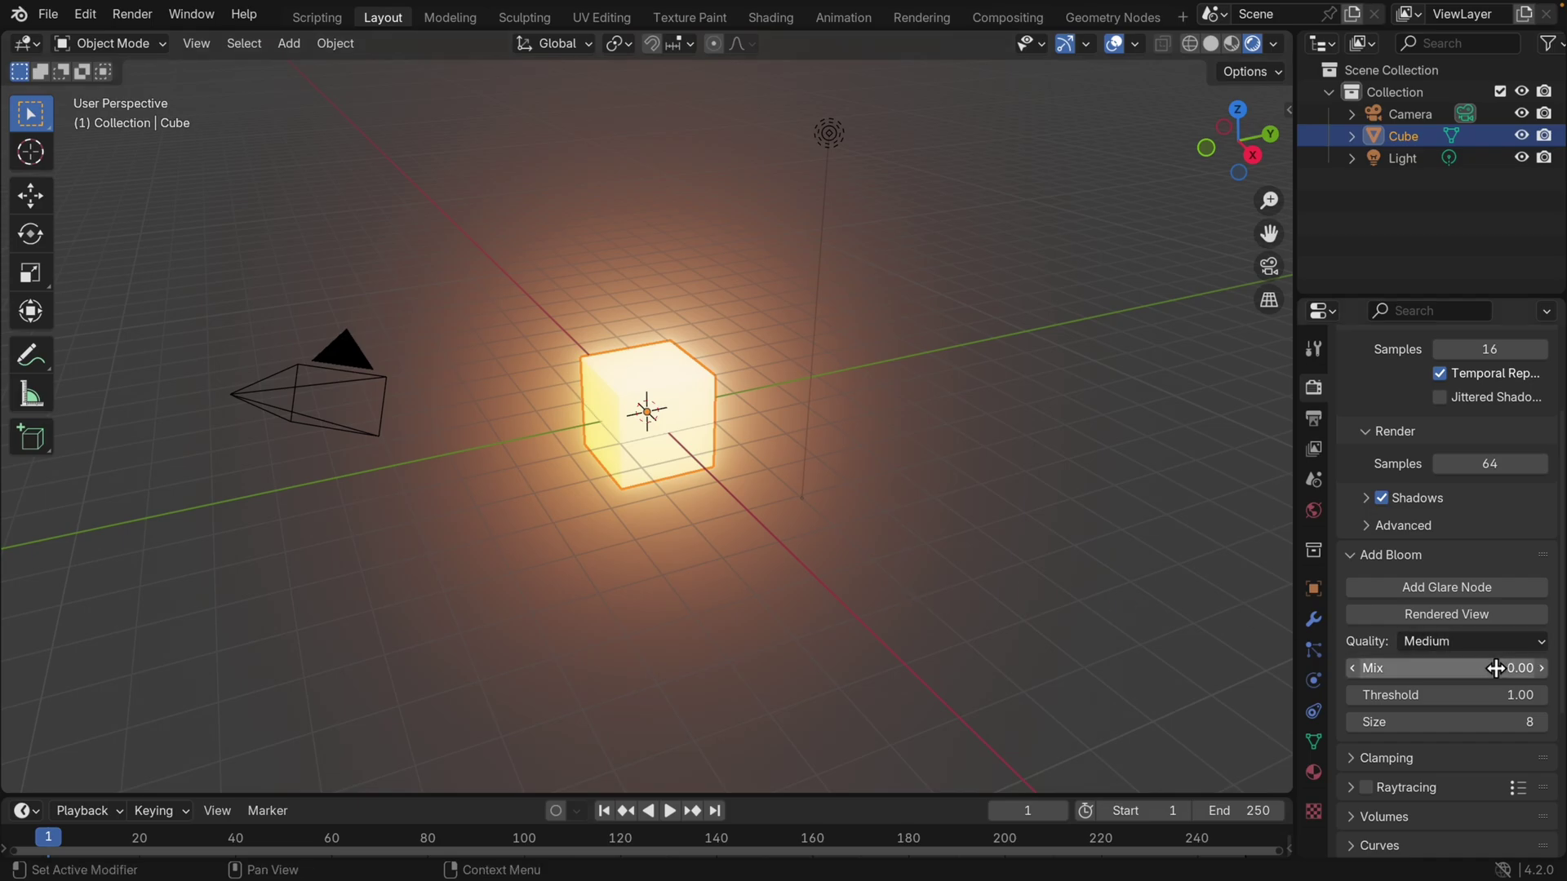
Reduce the bloom size to 6 and view the scene through the camera.
click(1353, 723)
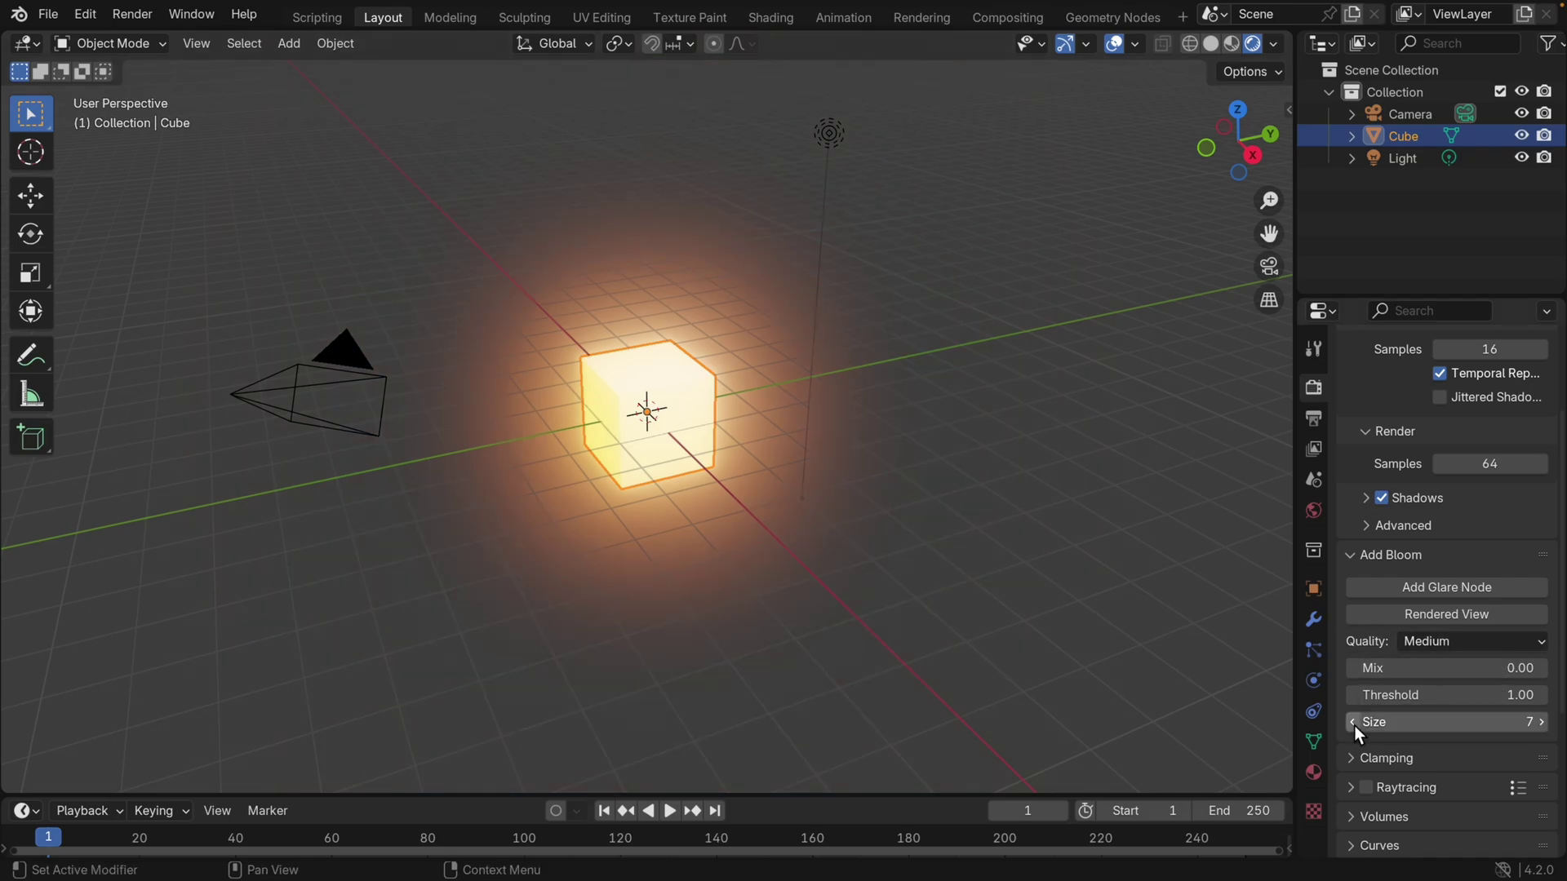
click(1353, 723)
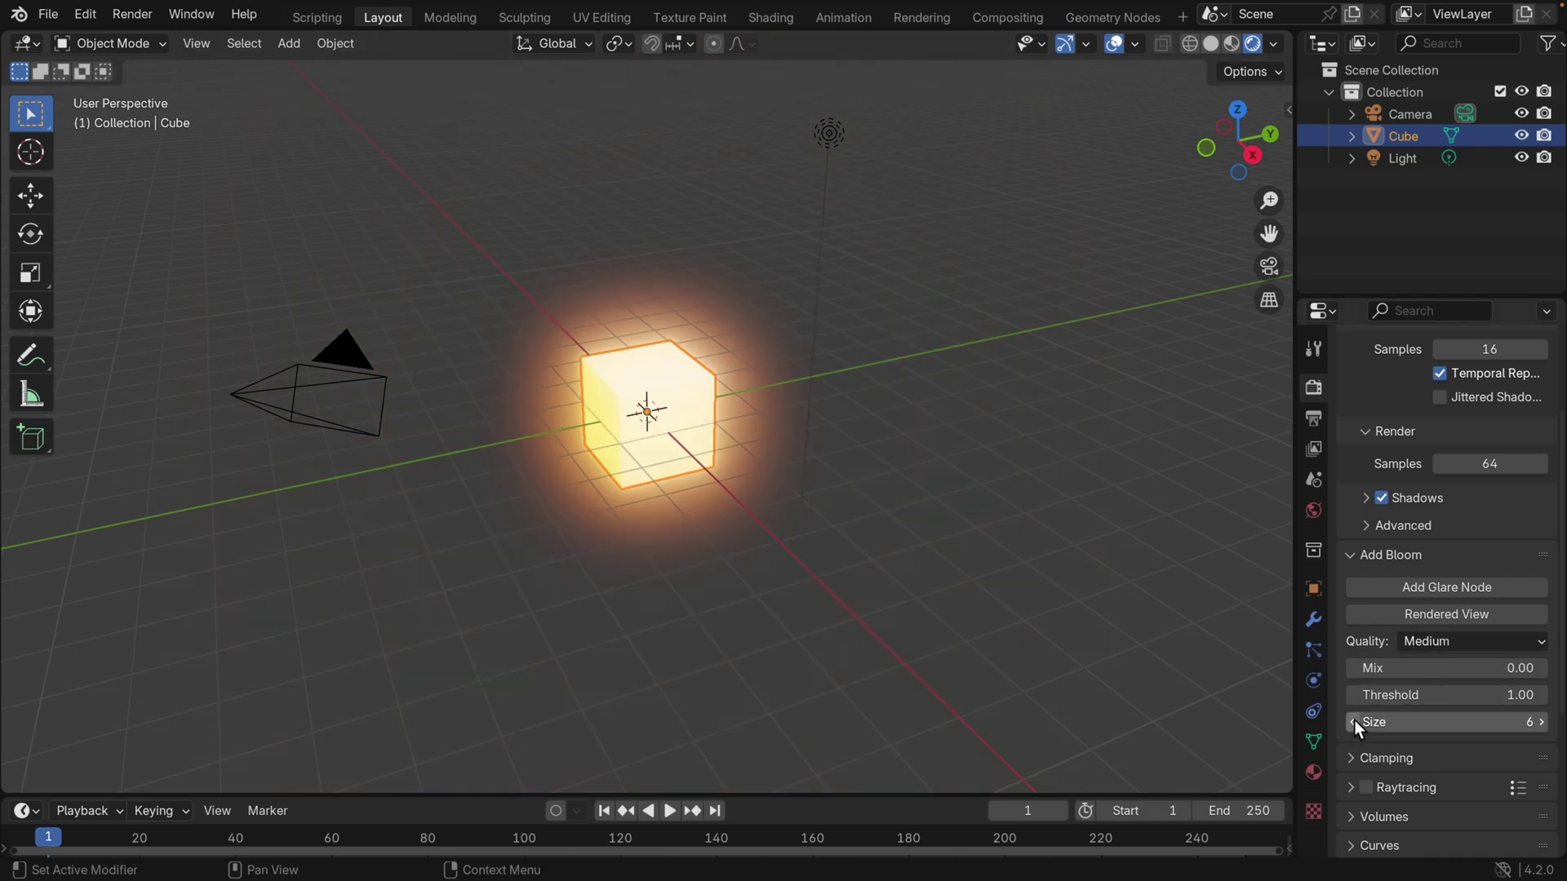
click(1270, 267)
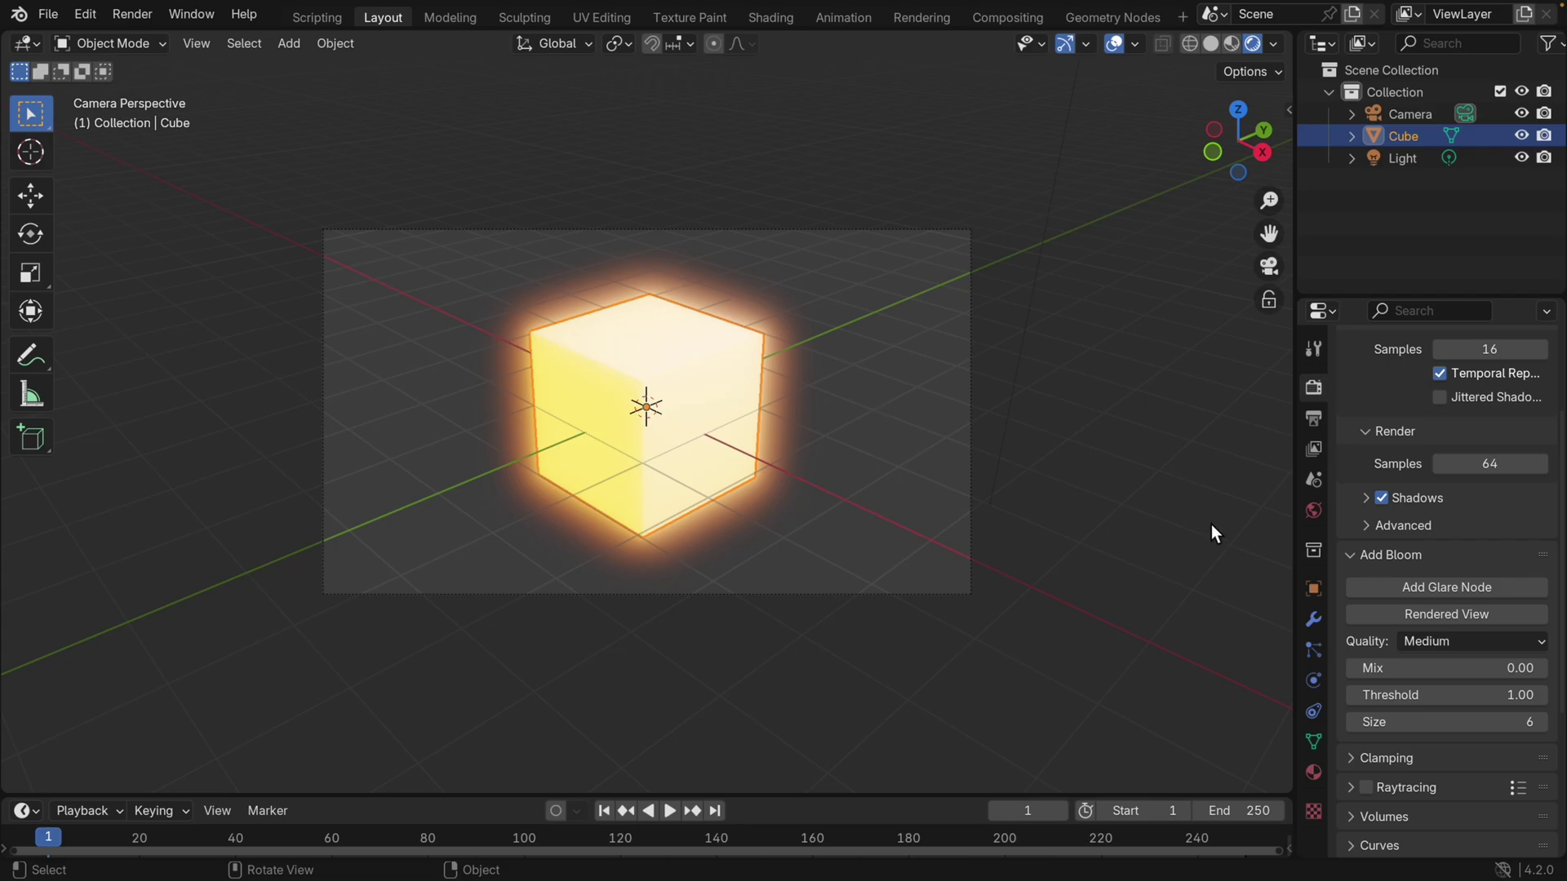
Enable the Transparent film option and render the image.
scroll(1349, 733, down, 6)
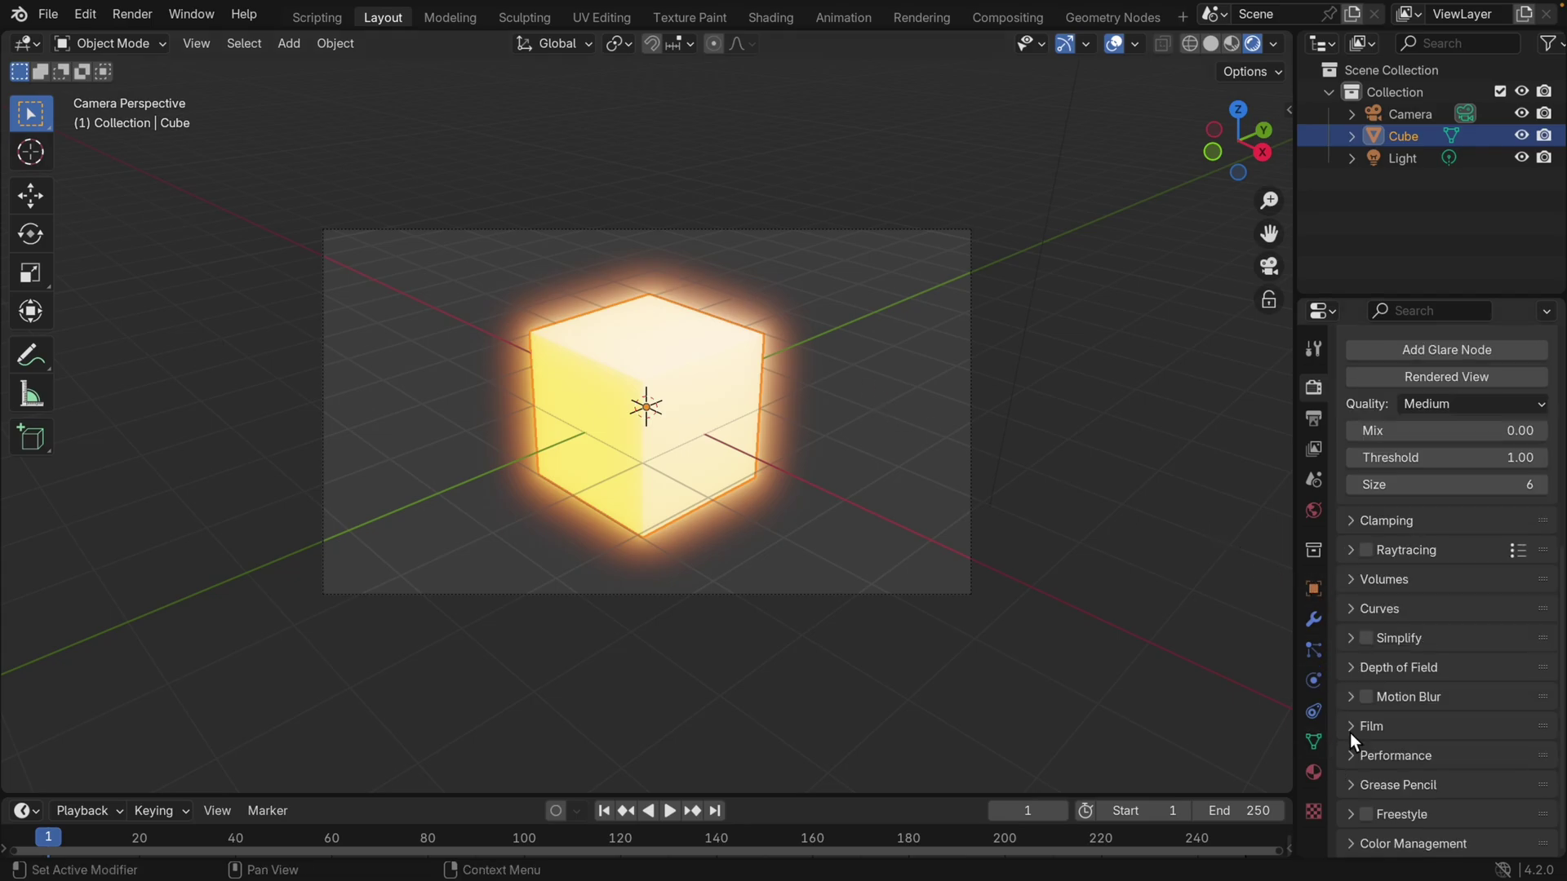
click(1354, 729)
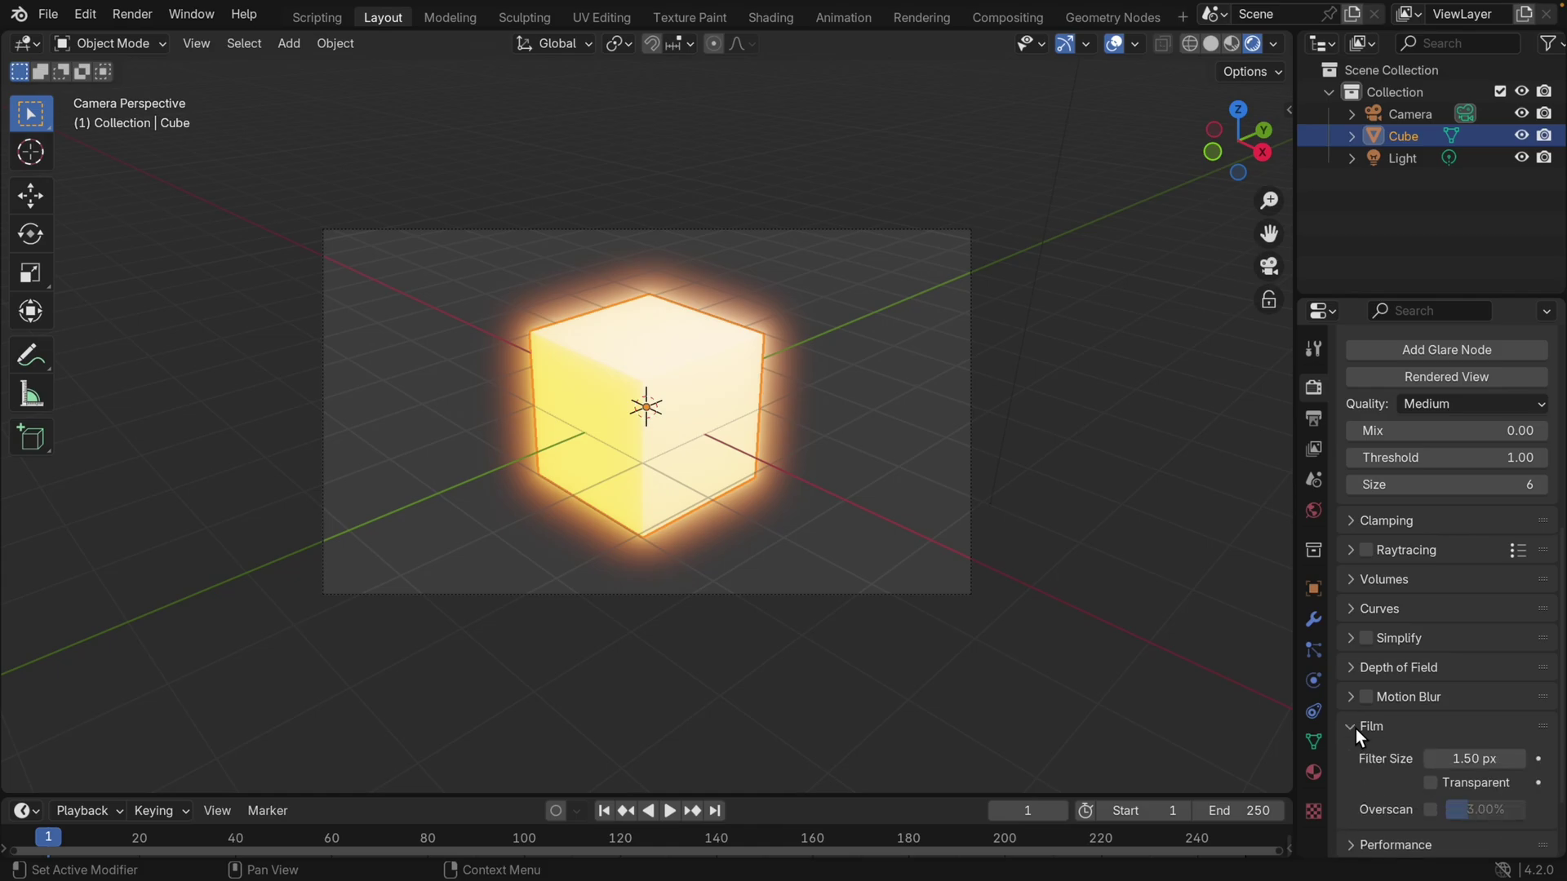
click(1432, 785)
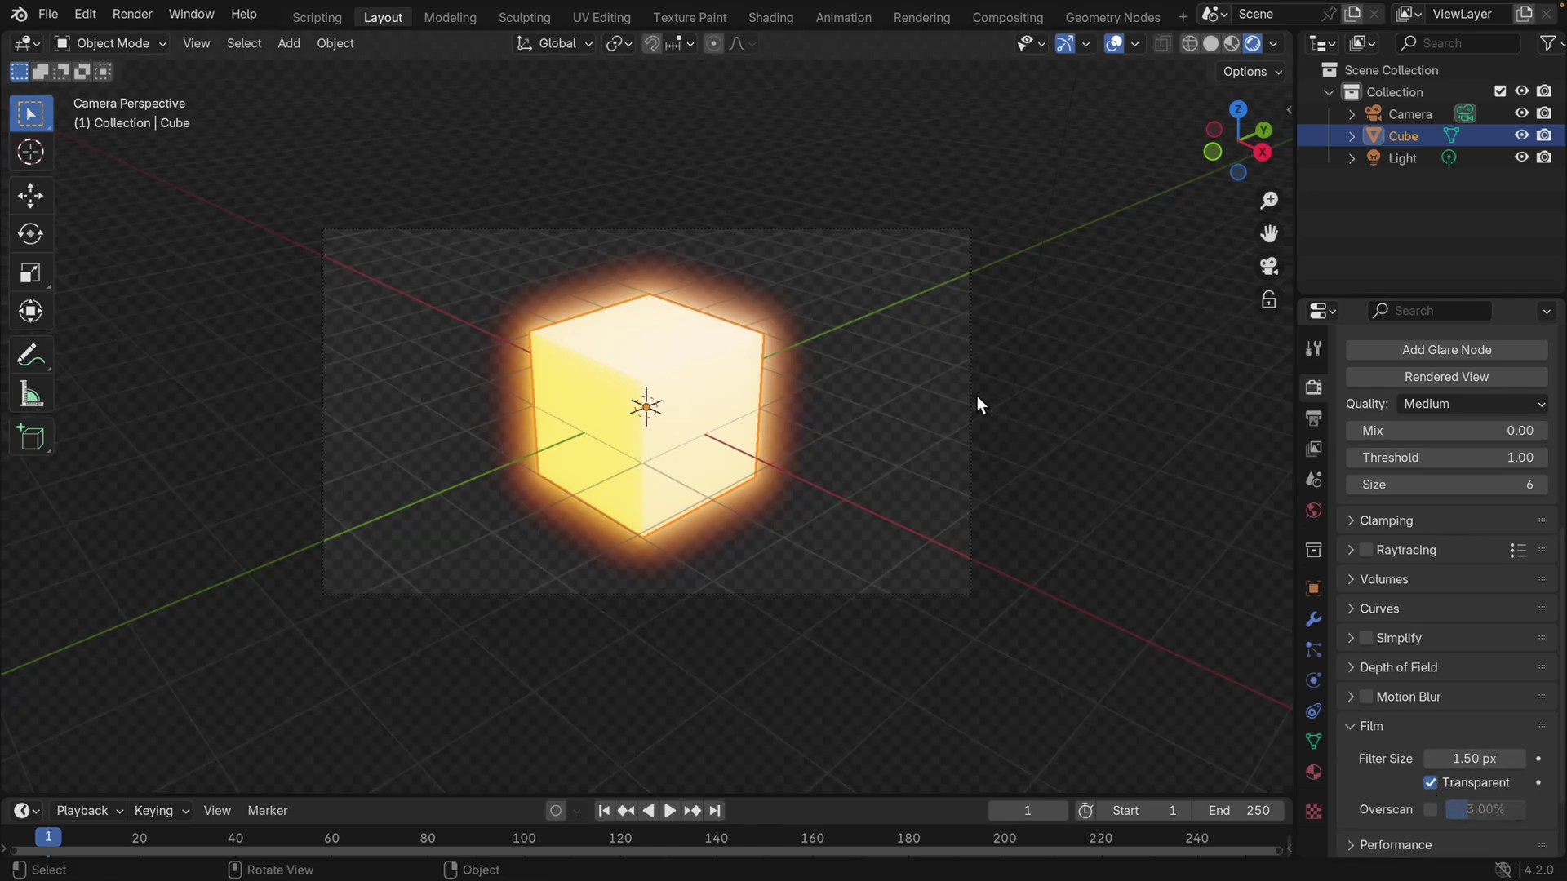
click(133, 20)
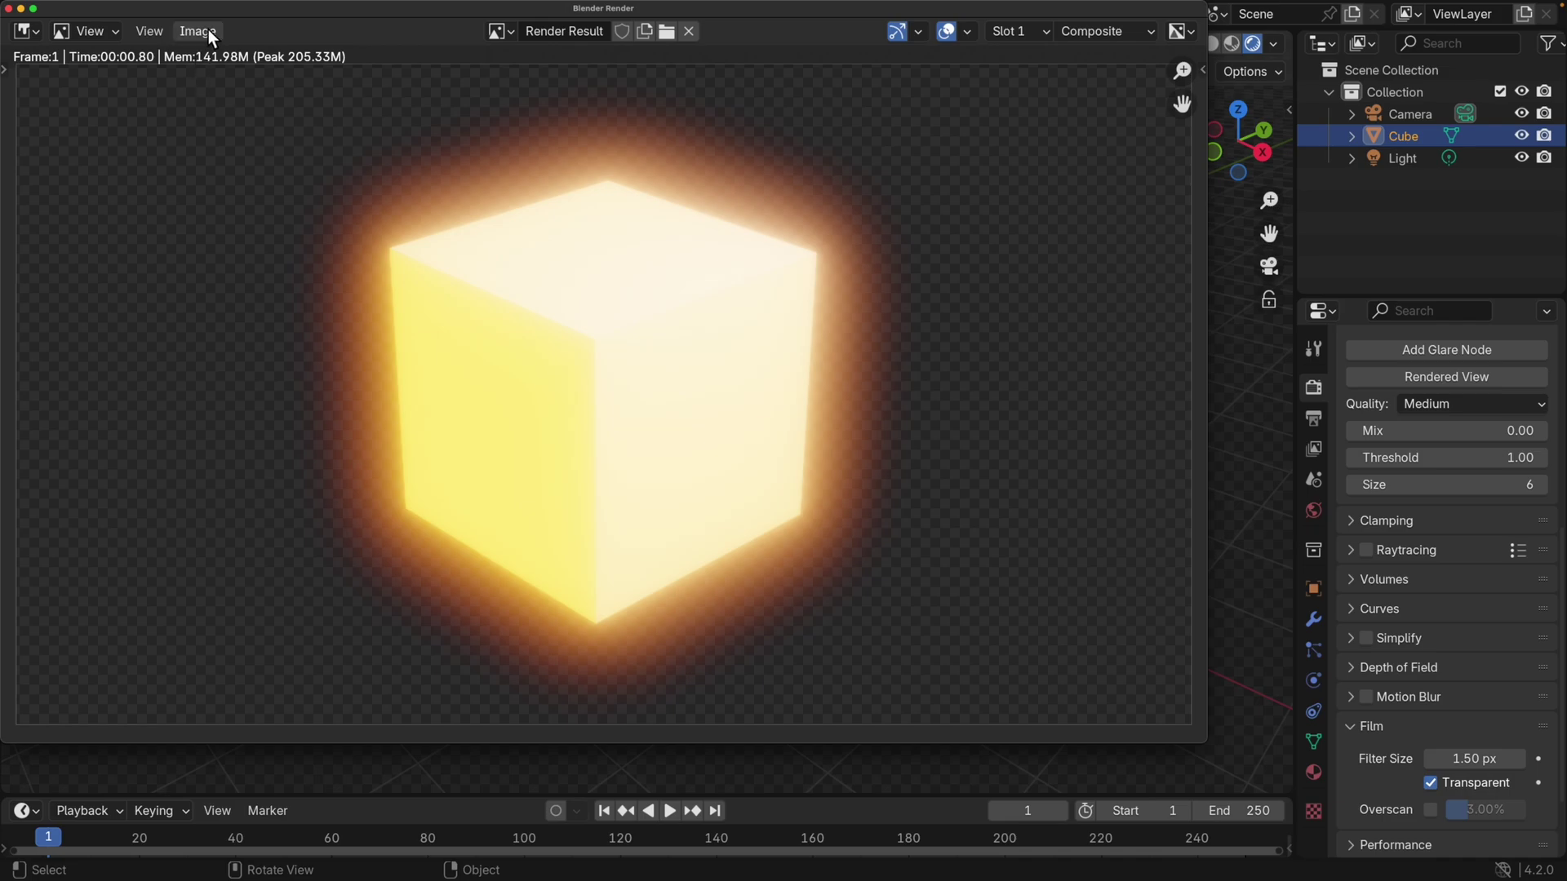
Start saving the rendered image as a file in the Bloom Example folder on the Desktop.
click(208, 31)
click(287, 181)
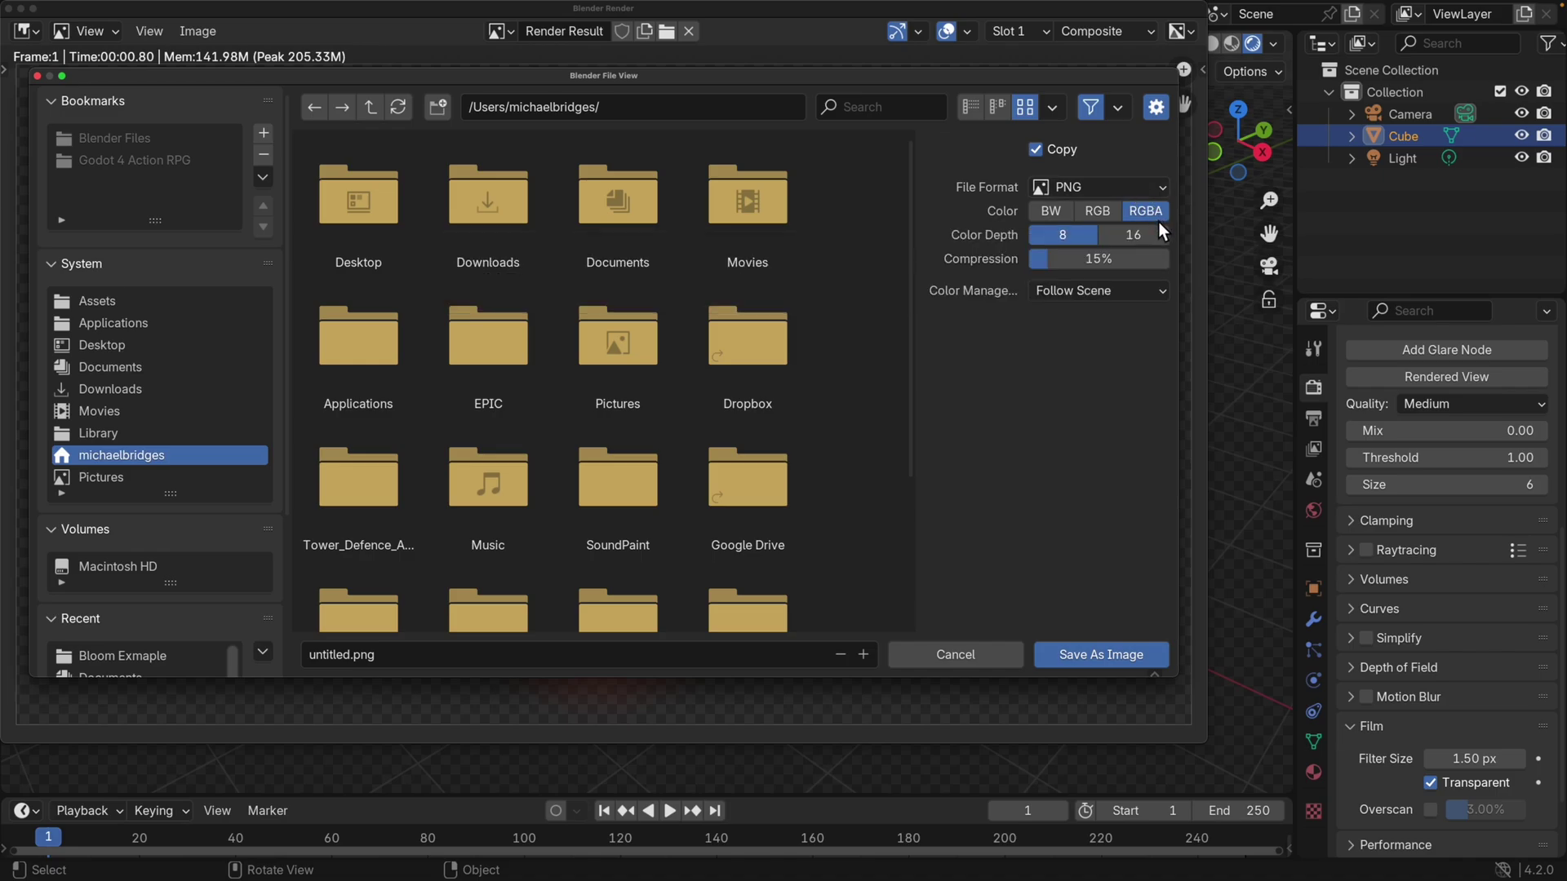
double_click(394, 240)
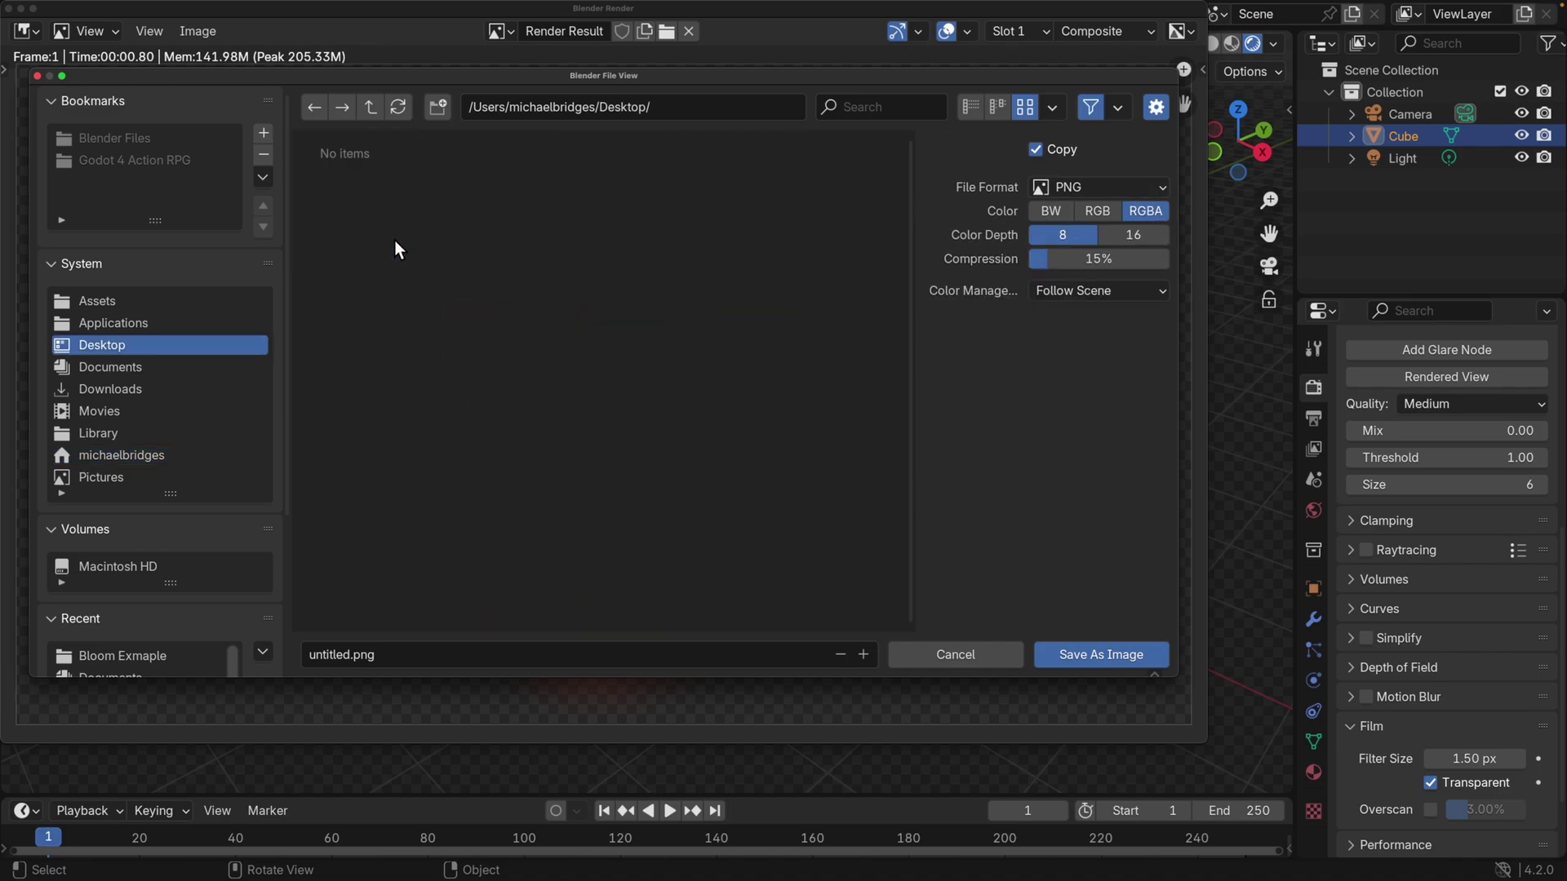
double_click(367, 163)
Name the render Bloom Test.png and save it as an RGBA PNG image.
click(410, 665)
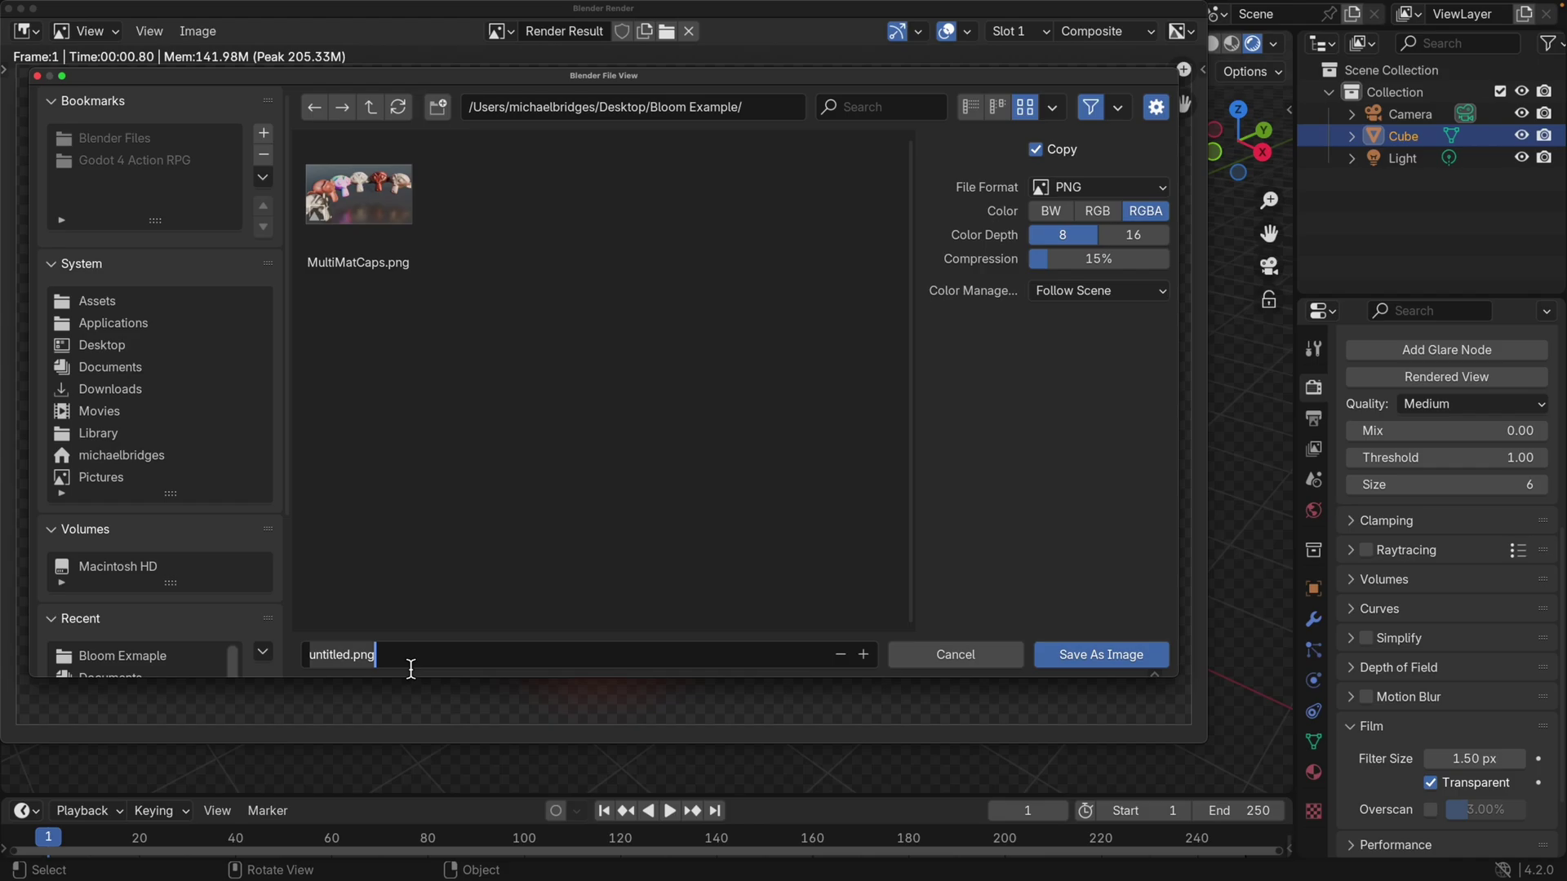
text(Bloom )
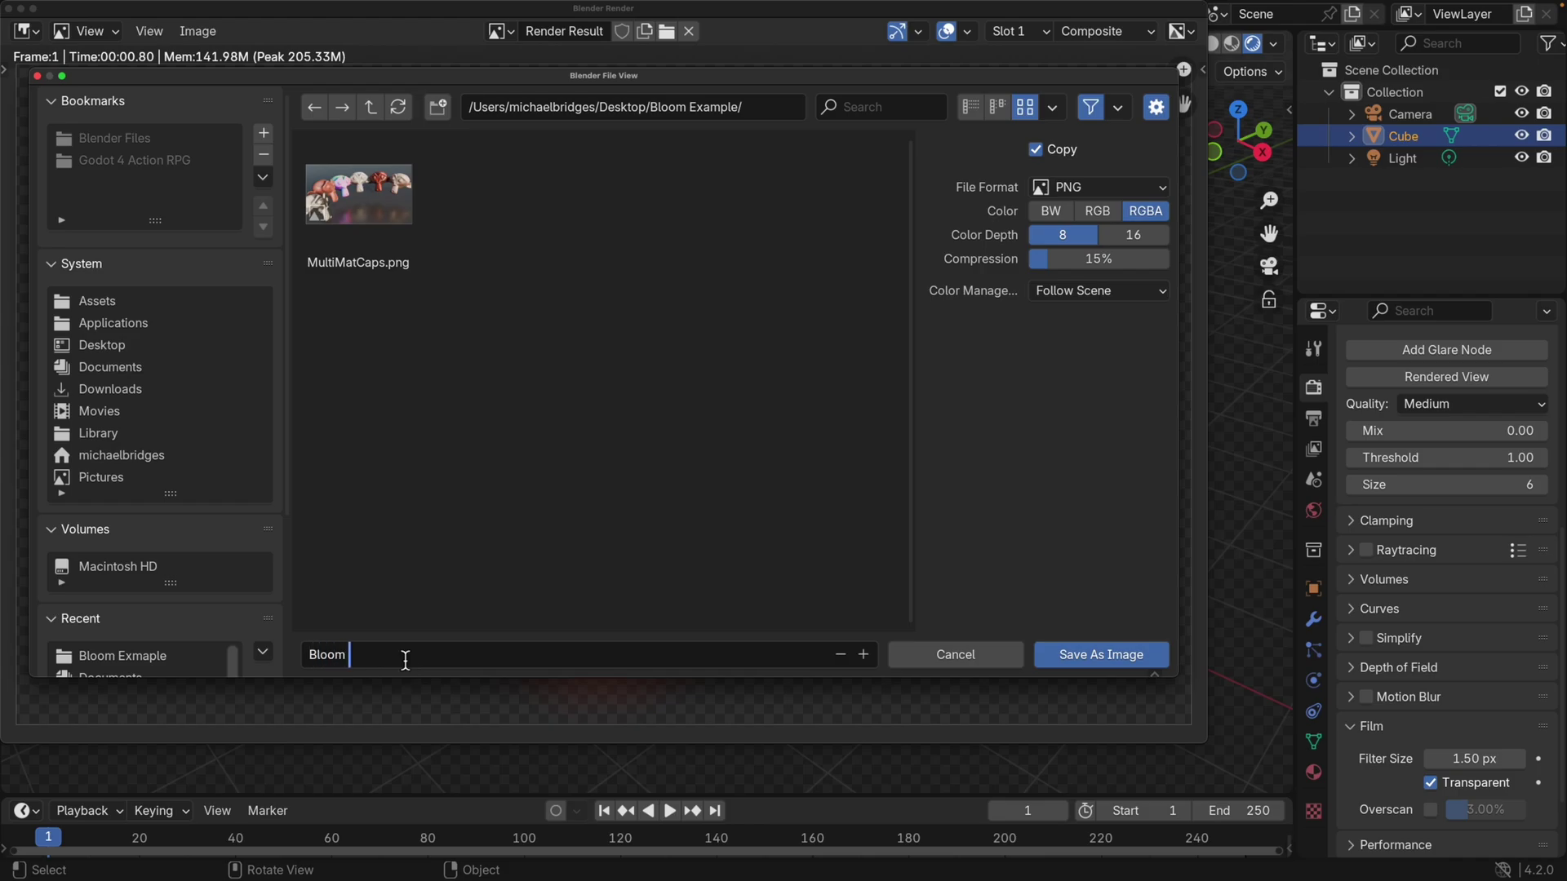
text(Text)
key(Return)
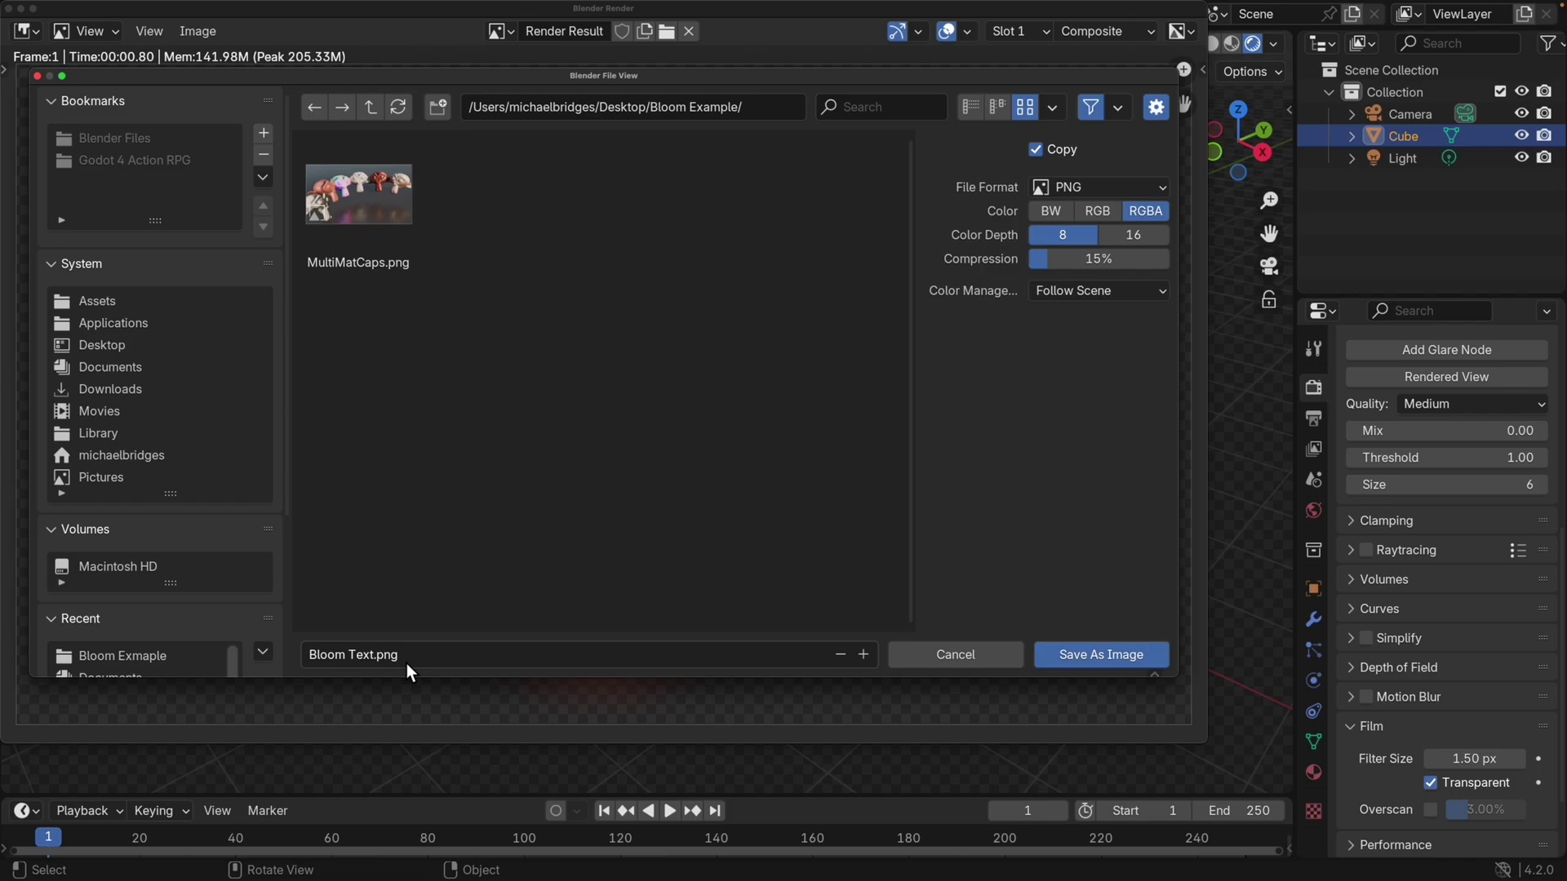
click(378, 655)
click(370, 654)
key(BackSpace)
text(s)
key(Return)
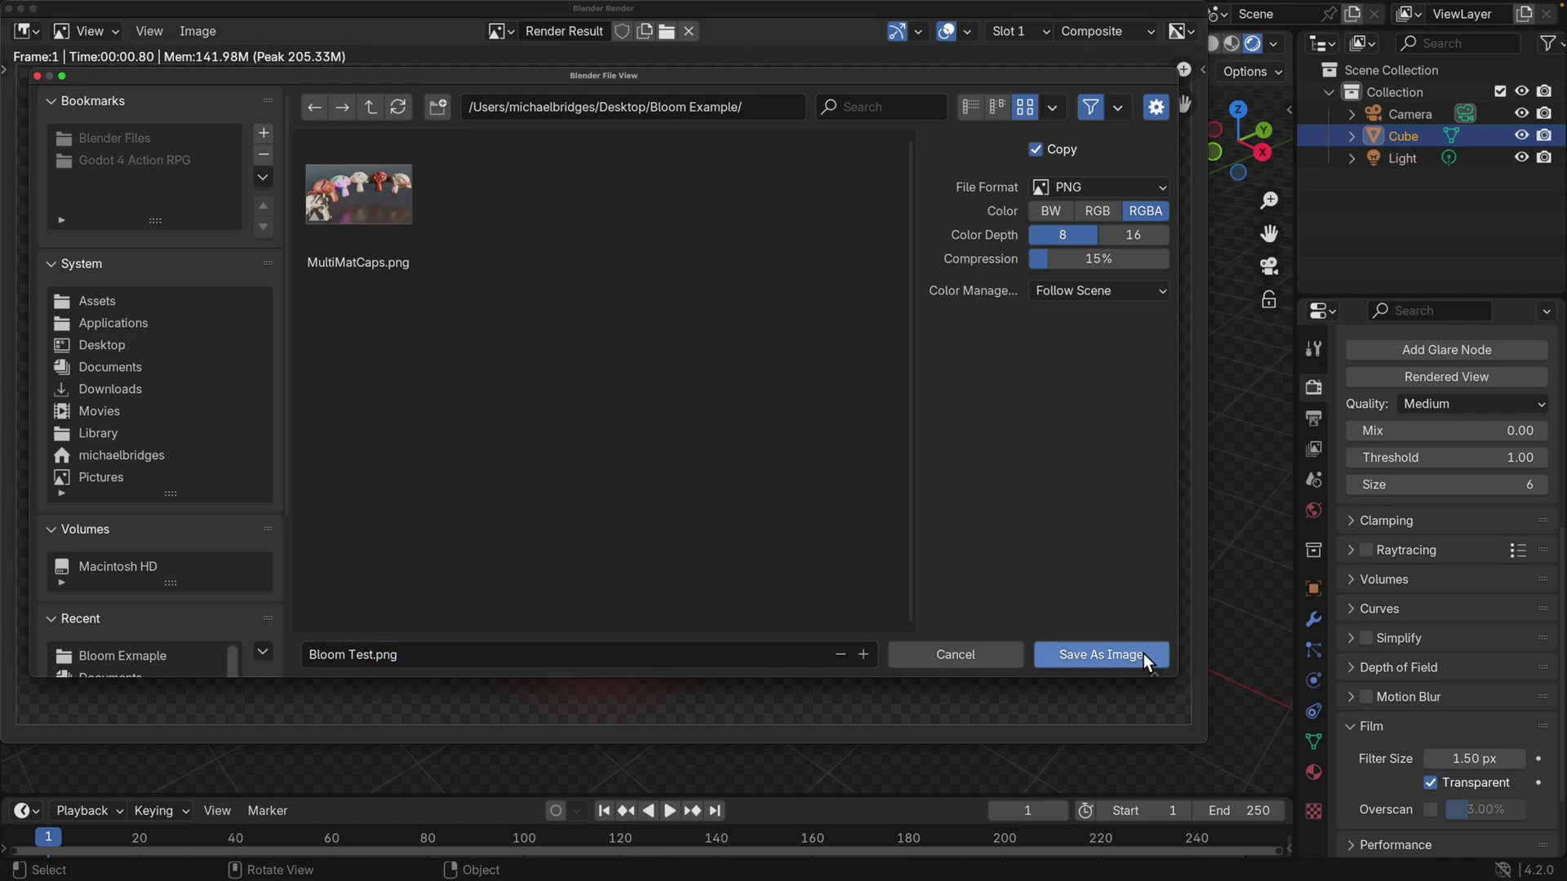
click(1144, 657)
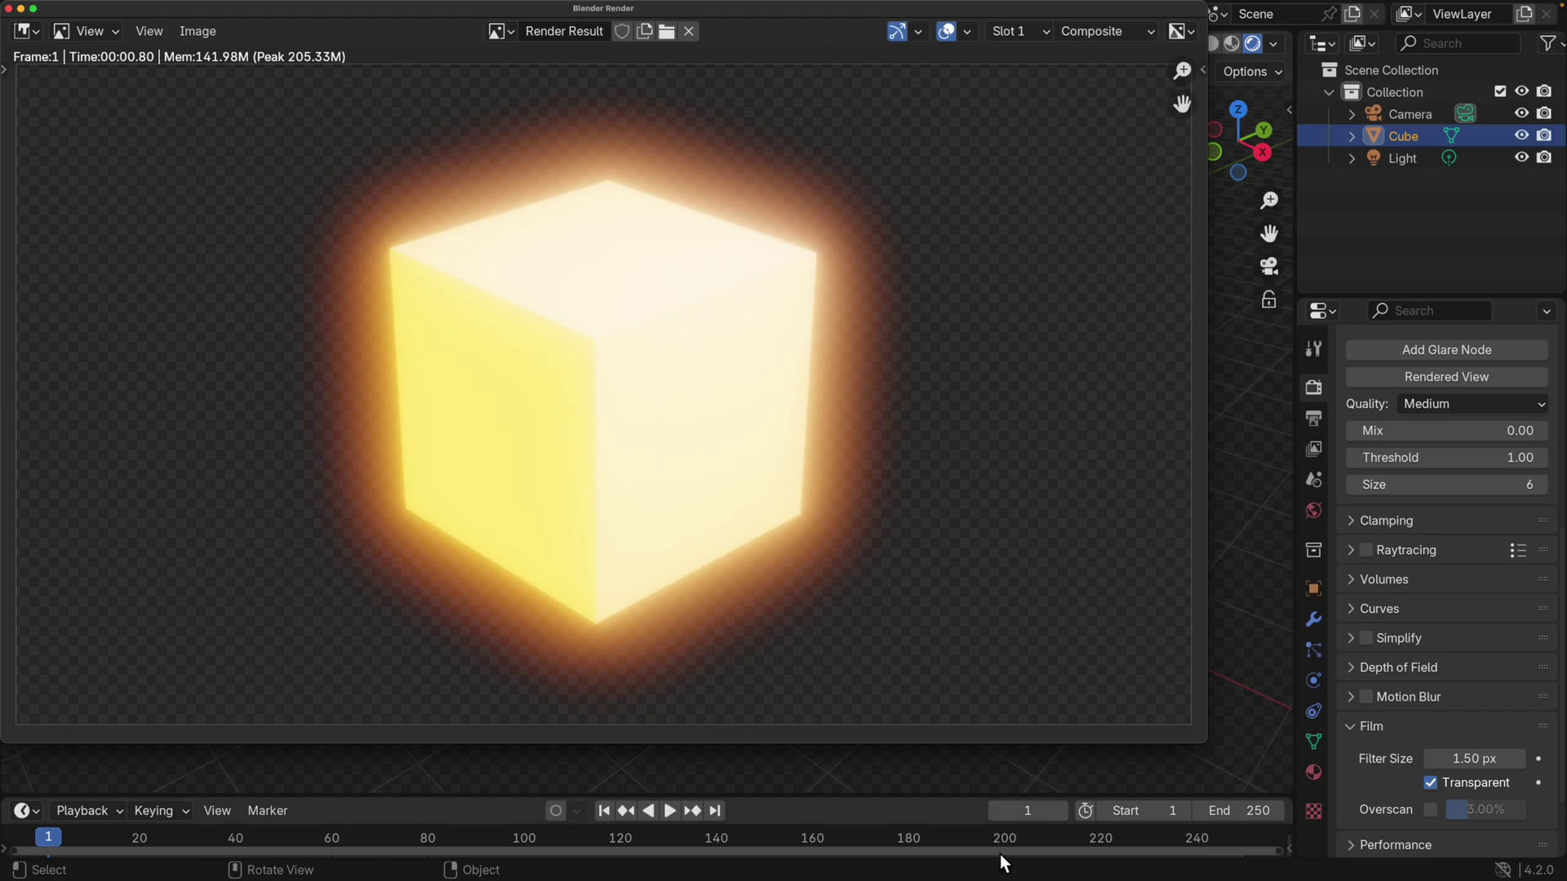
Switch to Affinity Photo and place the Bloom Test image from Finder onto the black canvas.
key(ctrl+Left)
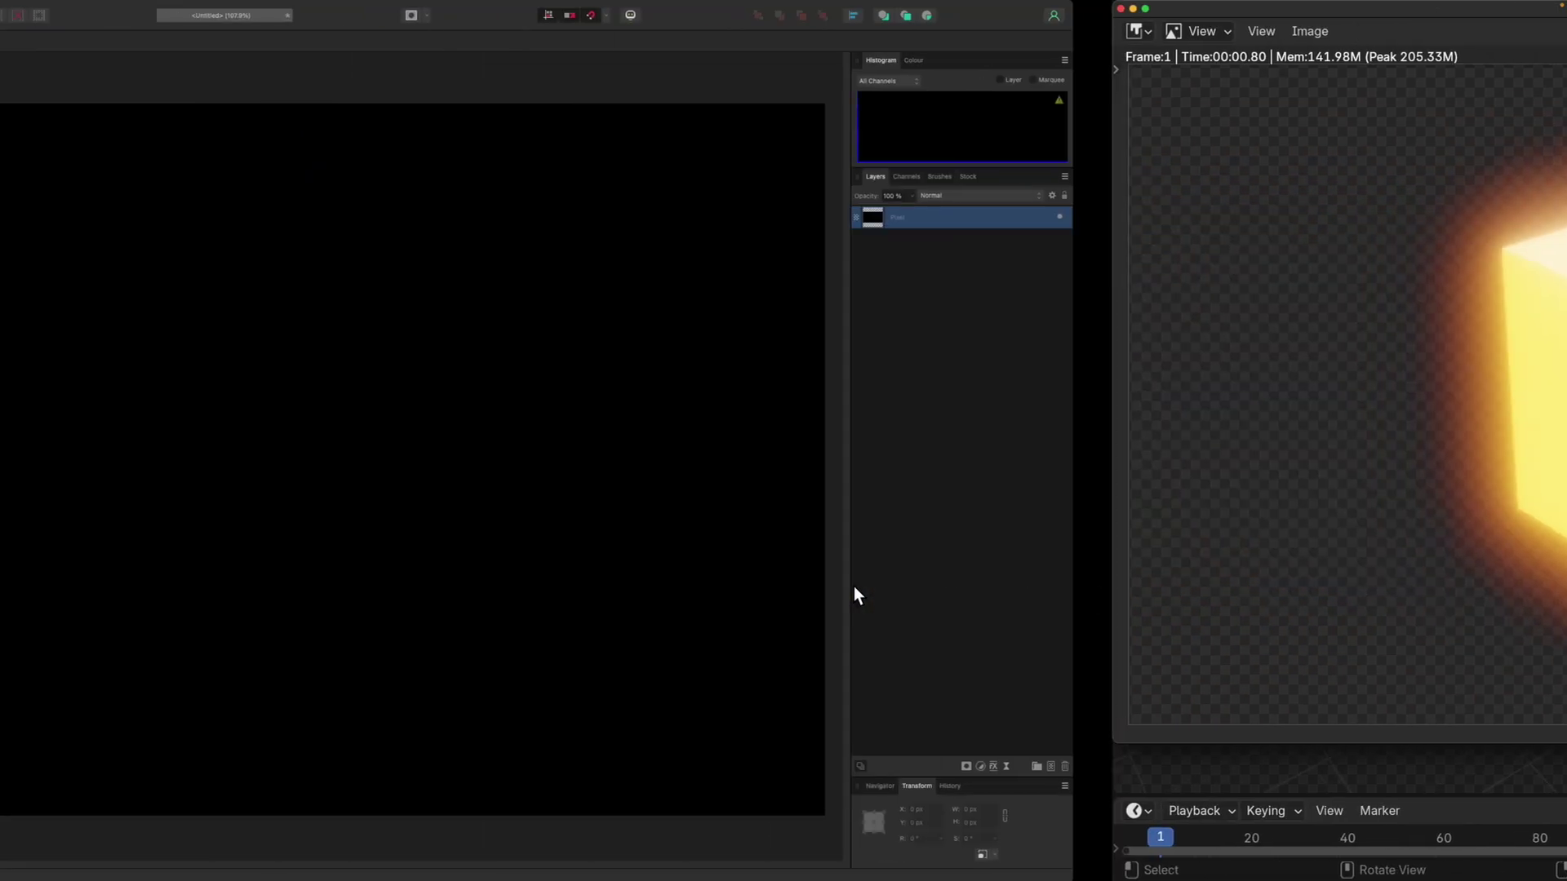
mouse_move(794, 867)
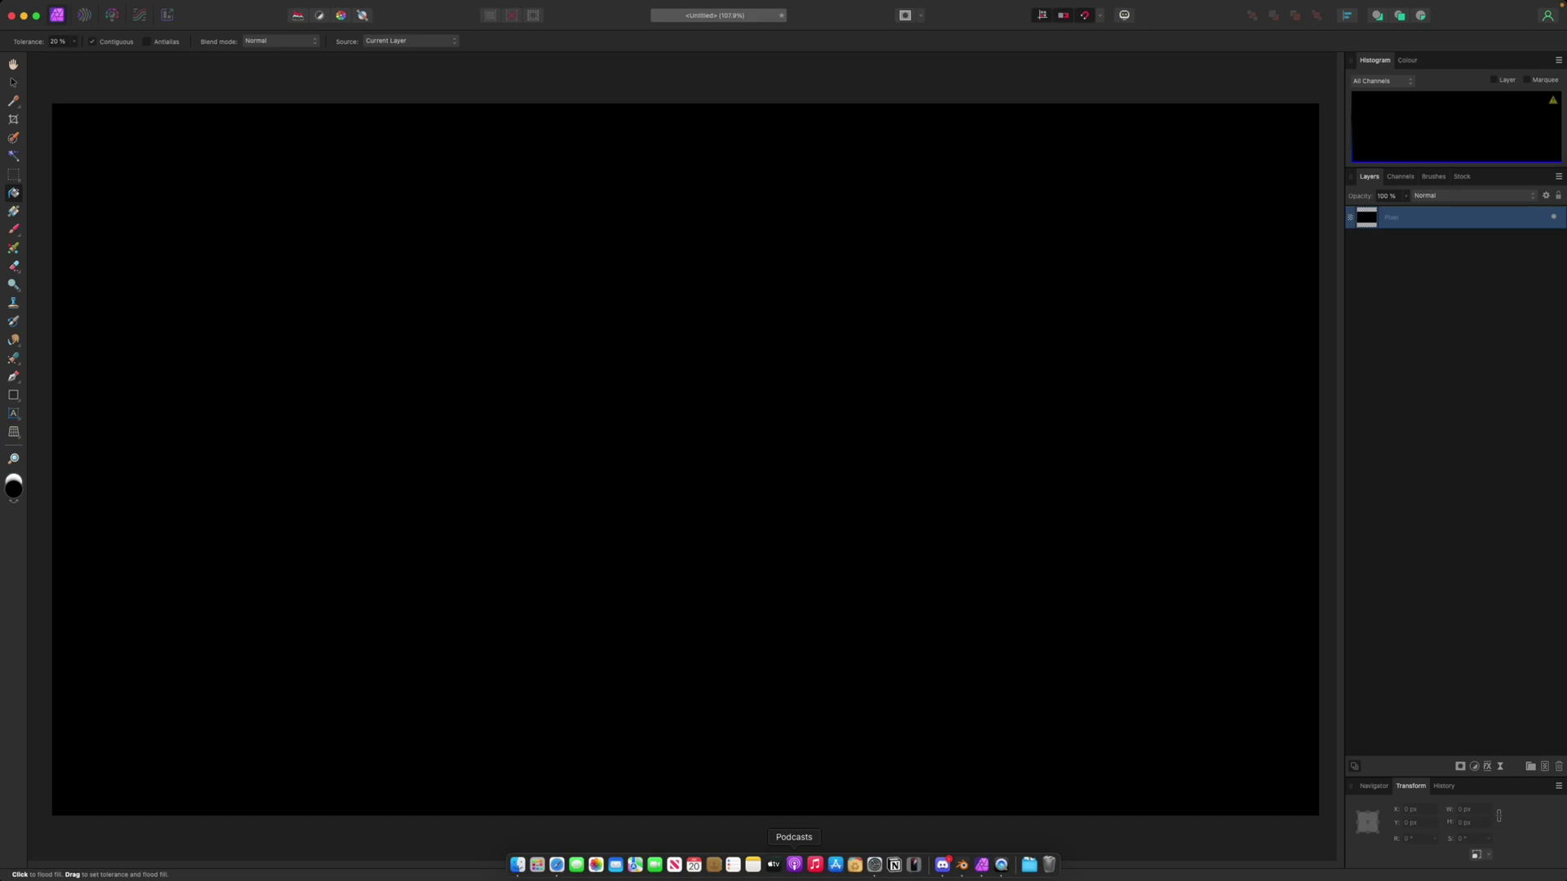
click(517, 865)
drag(997, 72, 626, 505)
Align the Bloom Test image with the canvas at 0 px, 0 px and open its layer blend mode choices.
click(20, 82)
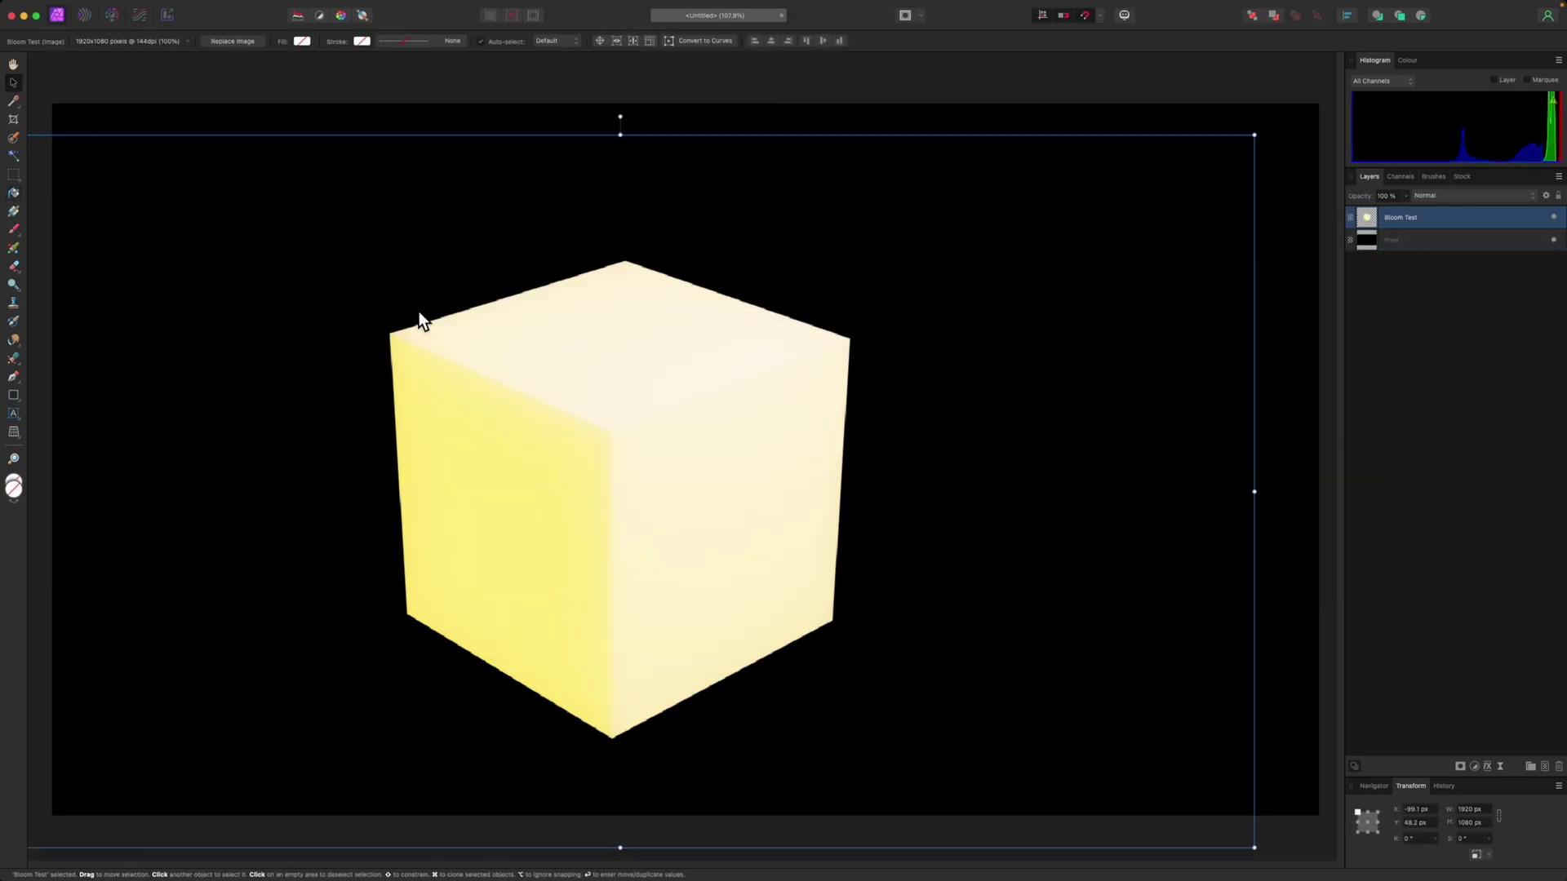
drag(522, 395, 693, 434)
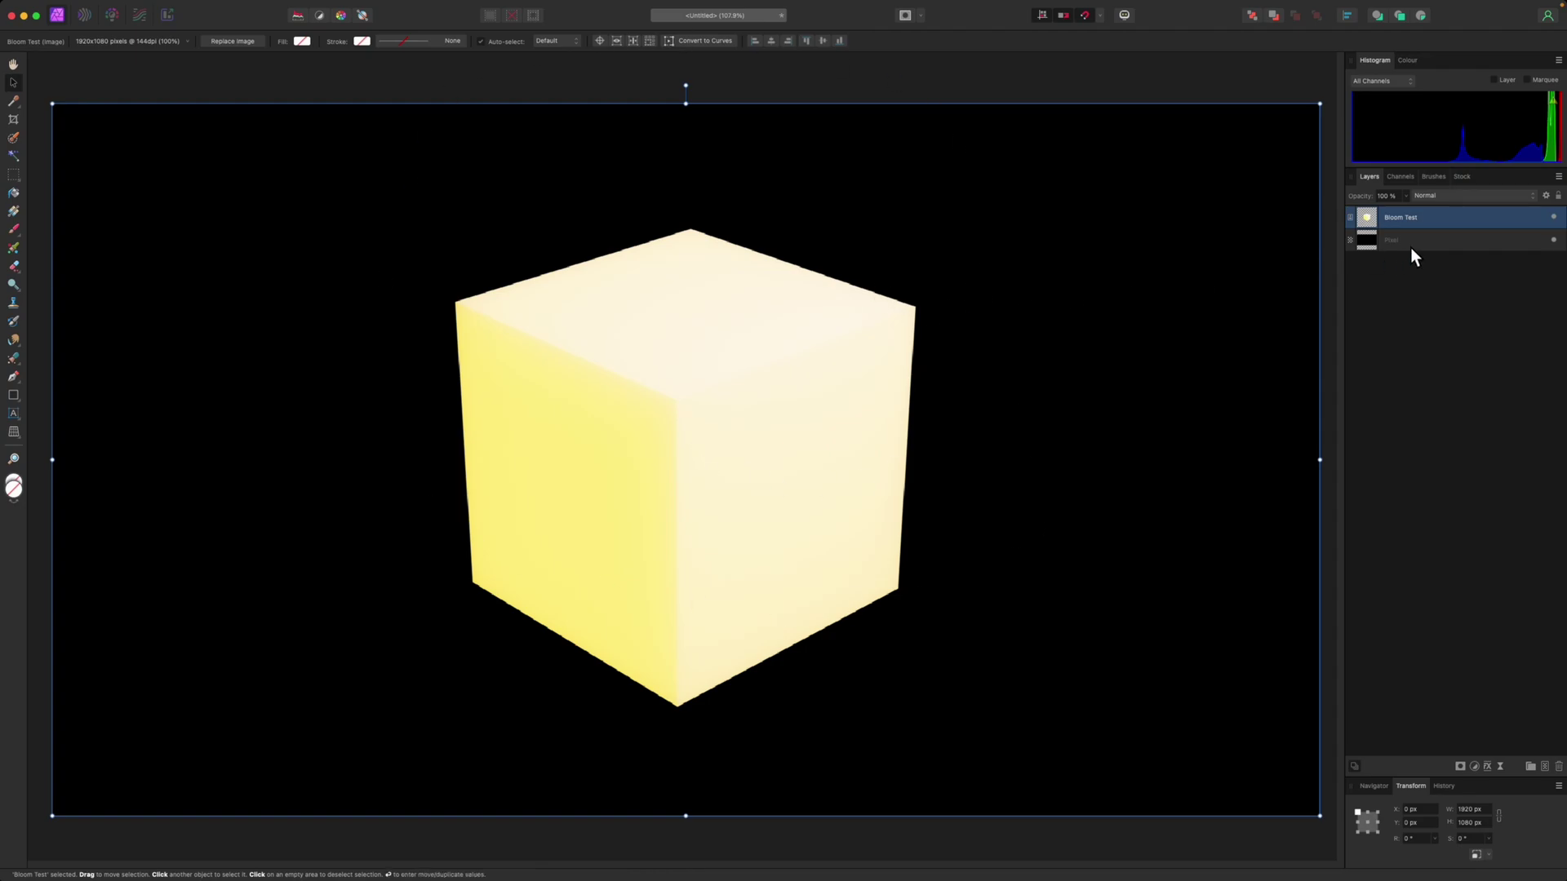
click(1451, 197)
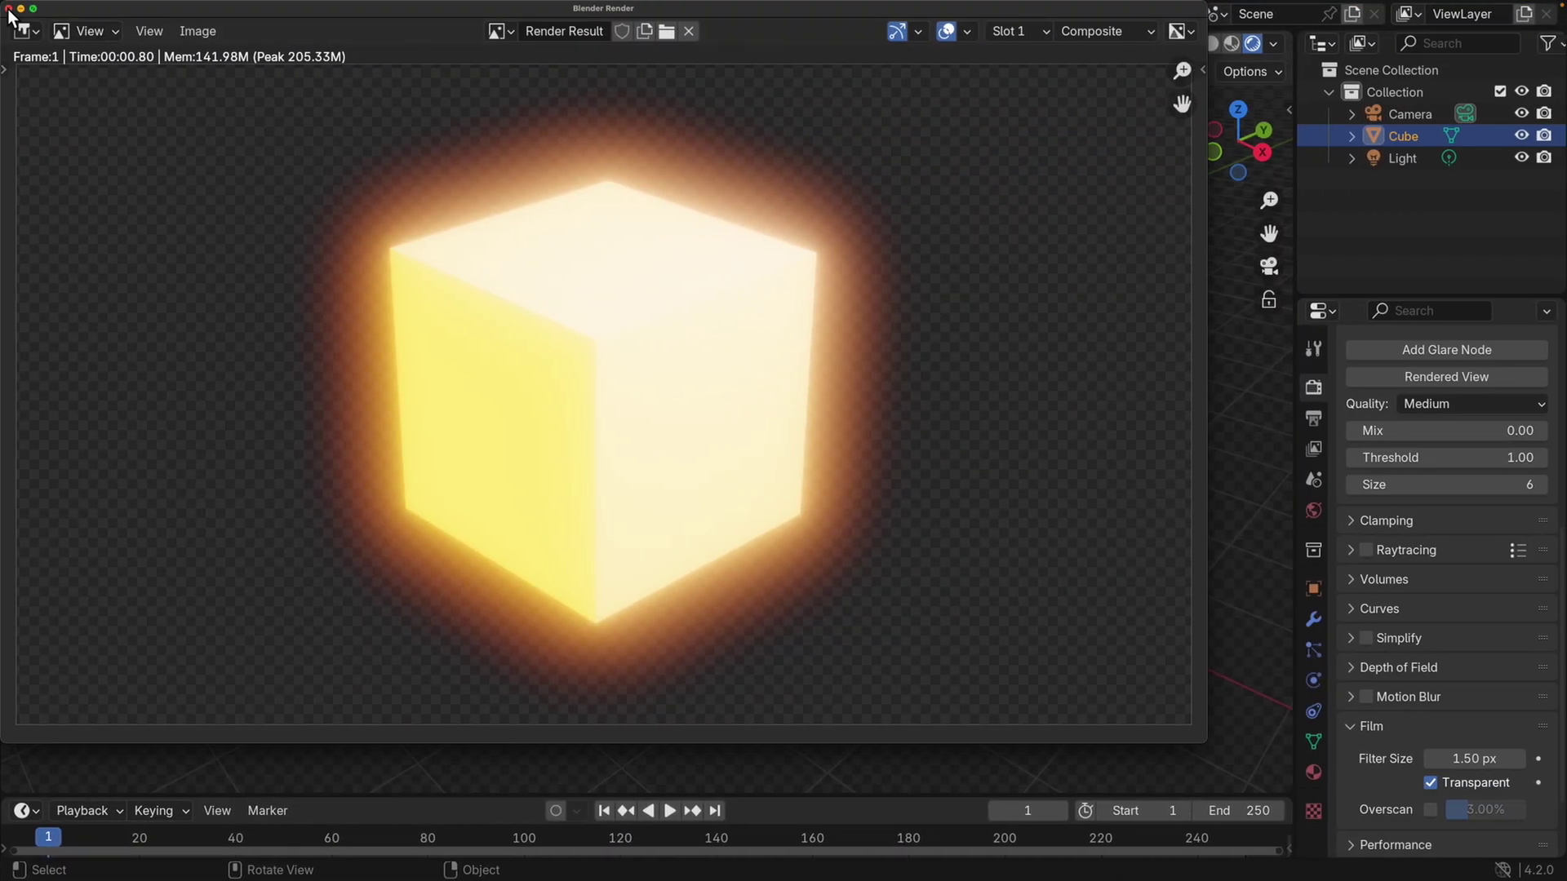
Return to Blender, close the render result window and open the compositing node tree.
click(10, 9)
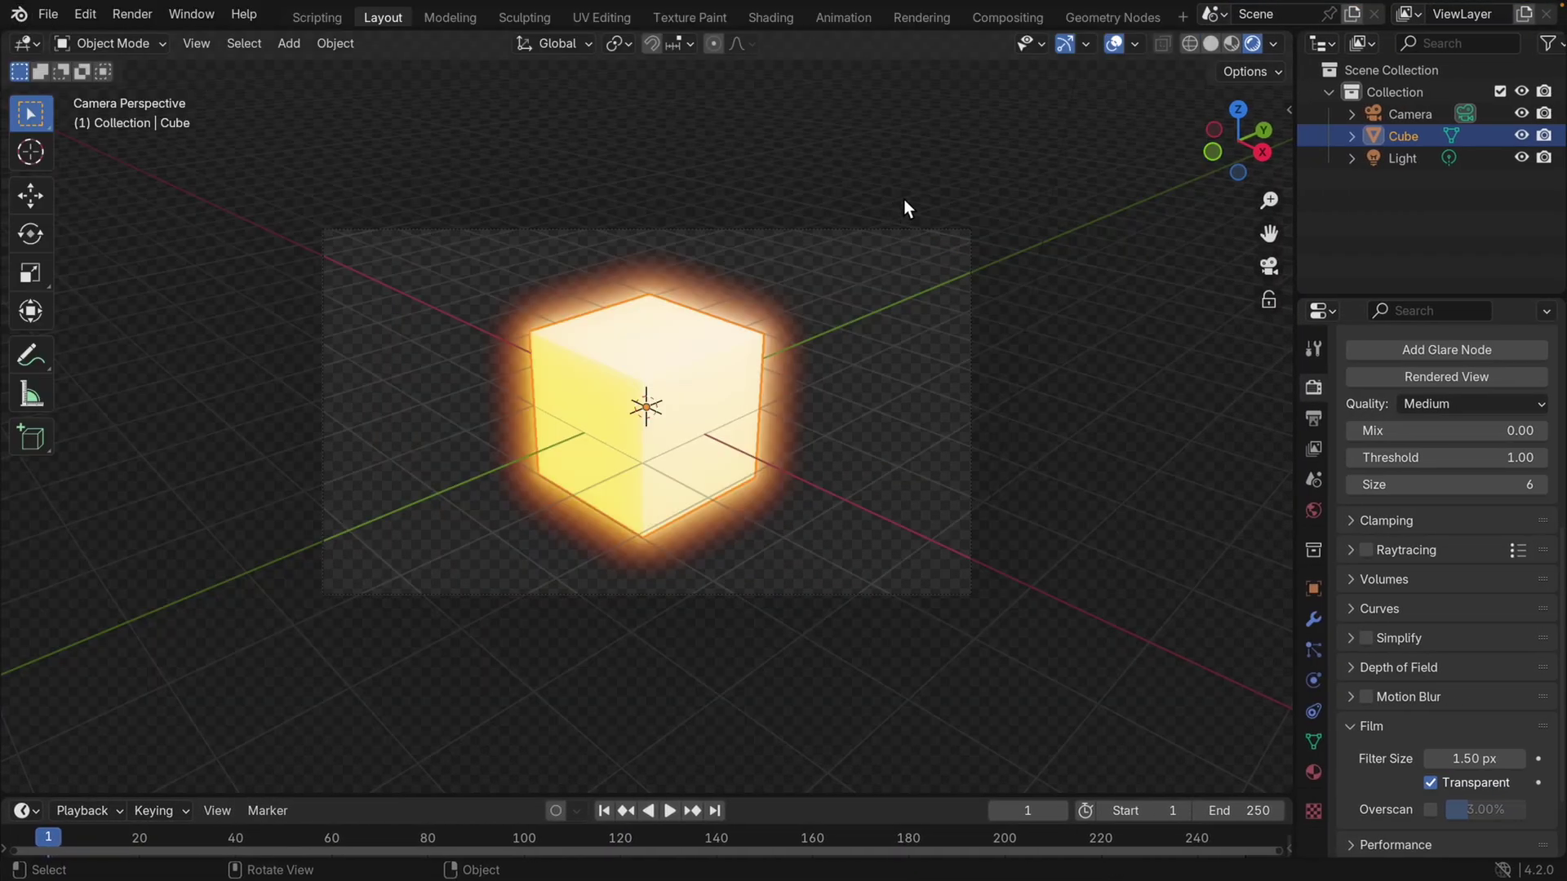
click(987, 20)
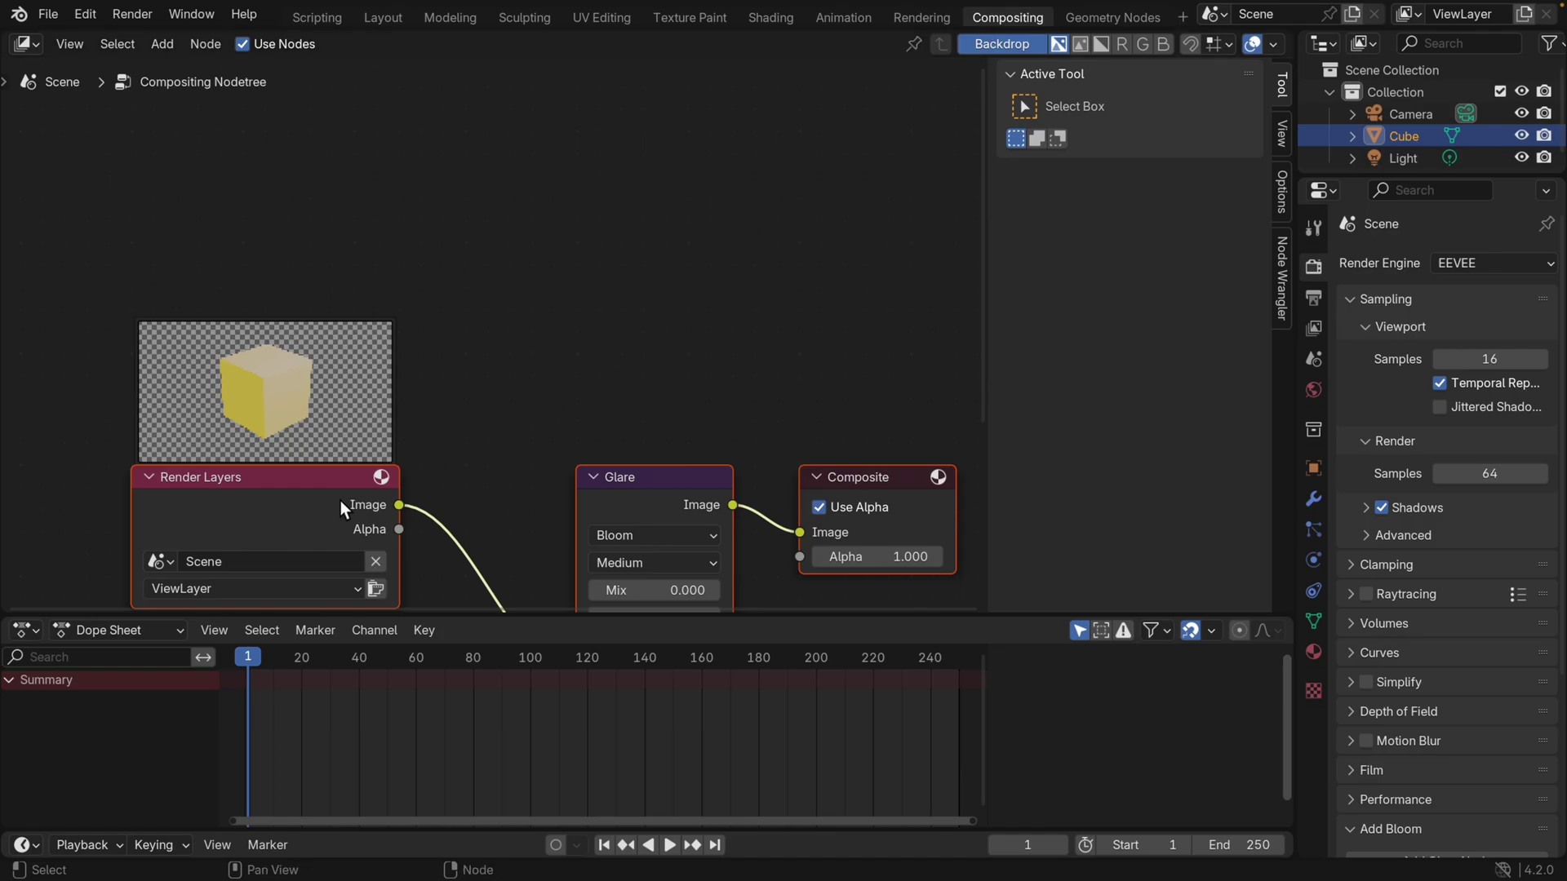
scroll(480, 474, down, 2)
middle_drag(490, 497, 332, 465)
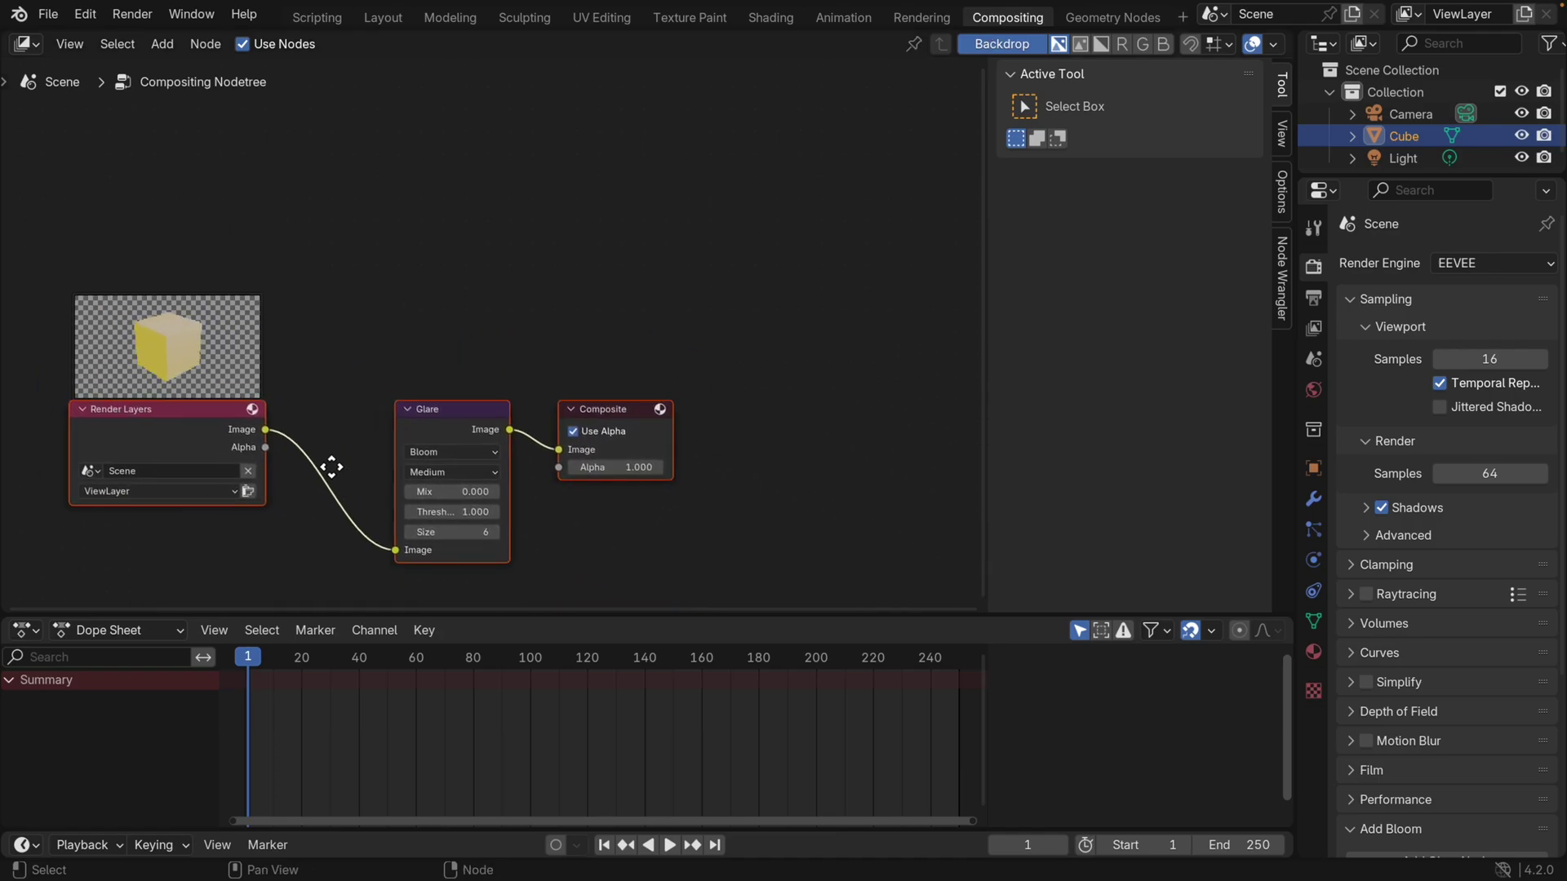
Spread the Render Layers, Glare and Composite nodes apart, leaving a wide gap between Glare and Composite.
click(727, 530)
drag(622, 412, 883, 424)
drag(472, 408, 471, 441)
drag(191, 376, 122, 383)
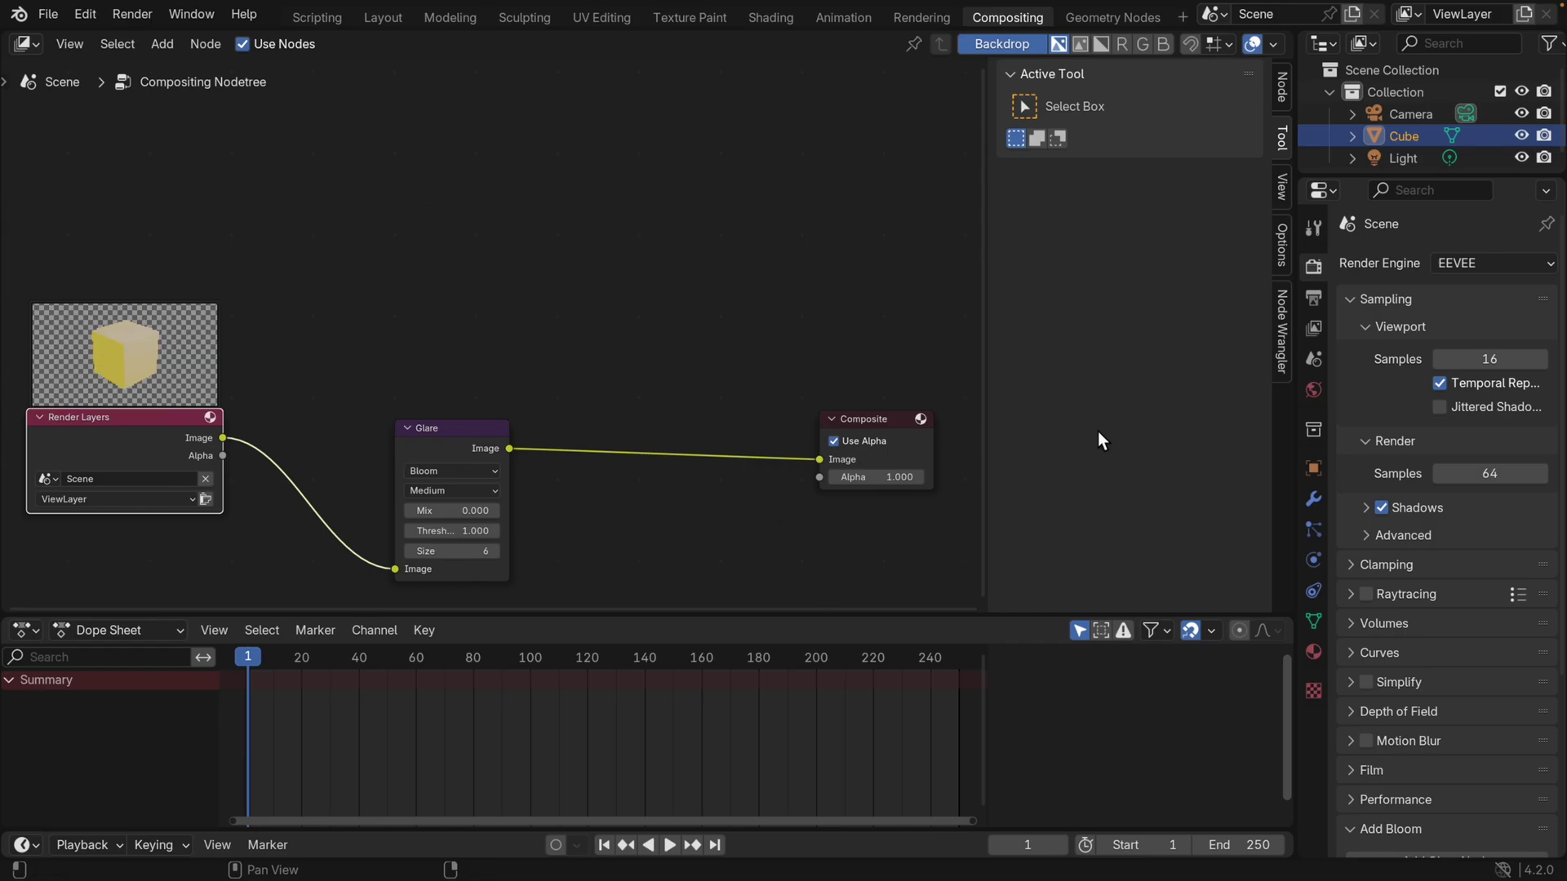
middle_drag(581, 334, 455, 320)
drag(728, 418, 839, 418)
middle_drag(485, 290, 552, 297)
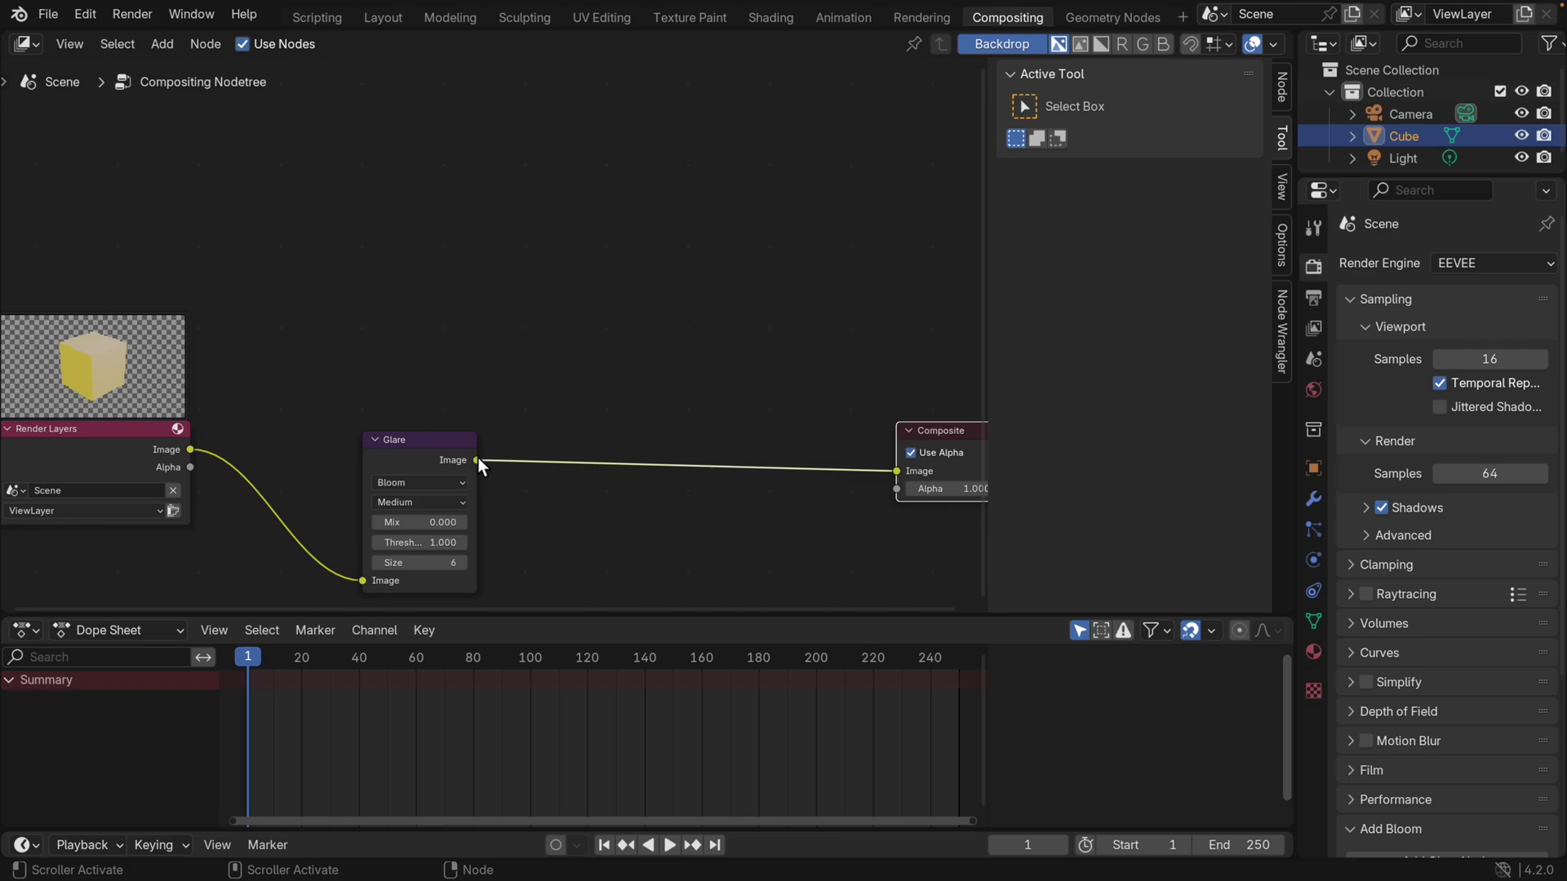
Add a Mix node fed by the Glare node's Image output, placed between Glare and Composite.
drag(476, 460, 556, 426)
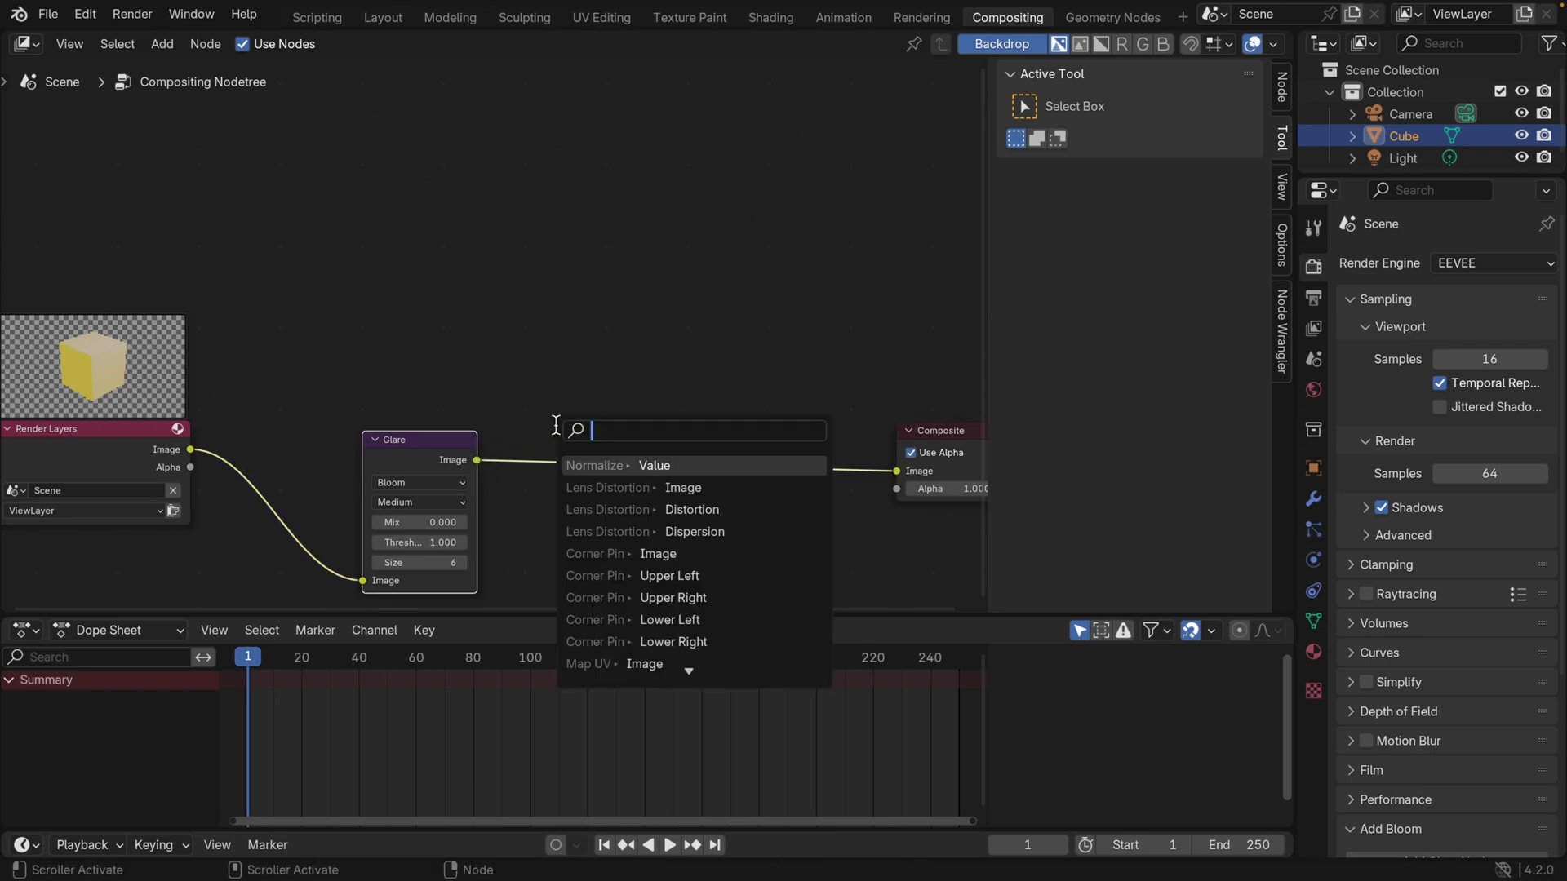
text(mix)
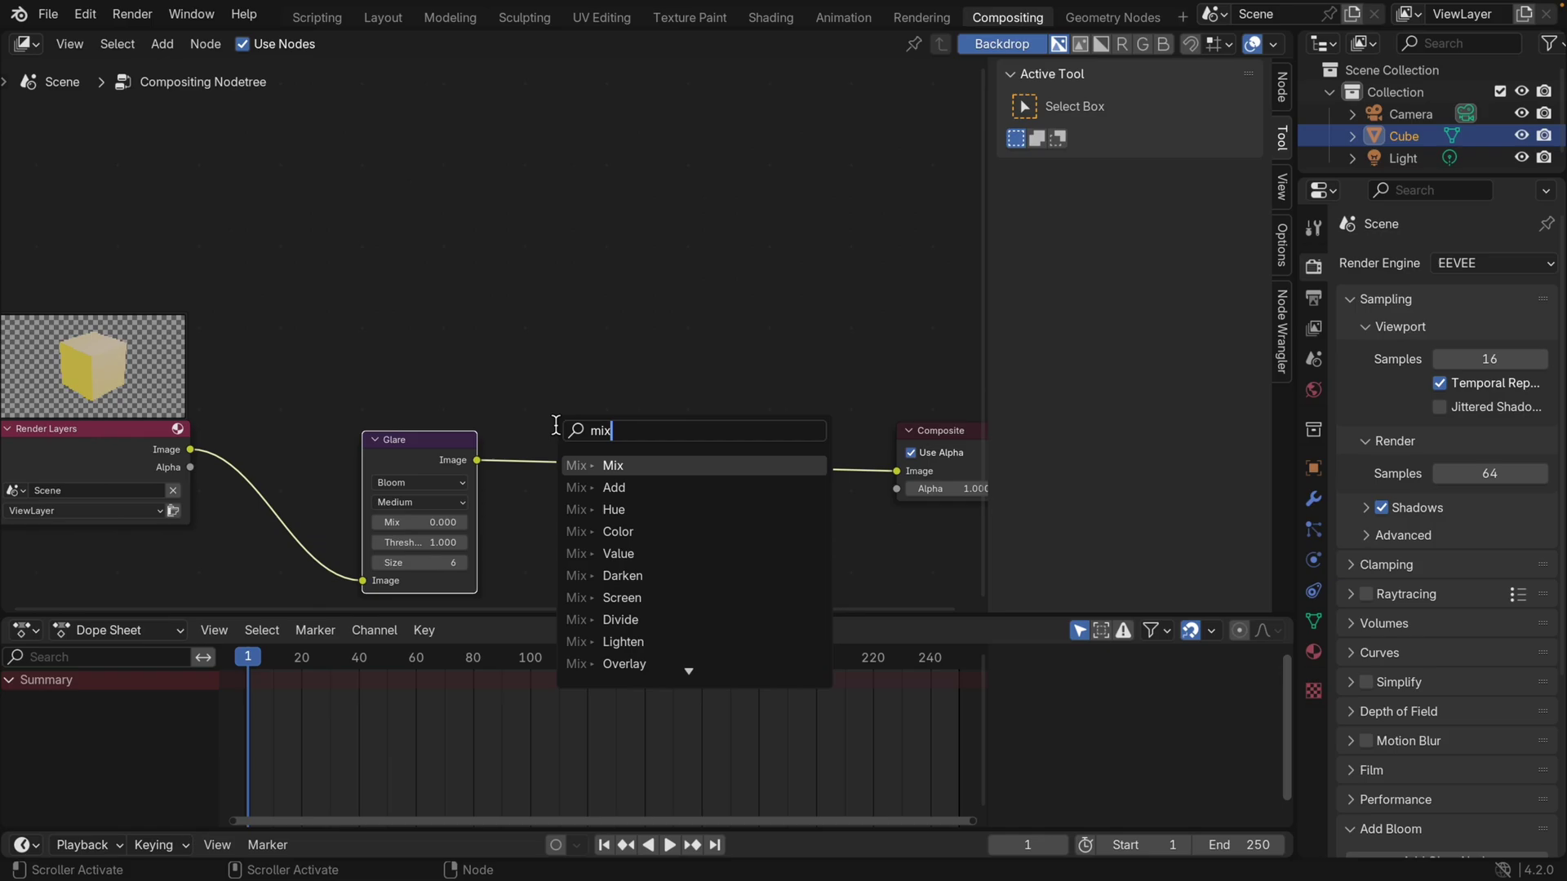
key(Return)
click(707, 443)
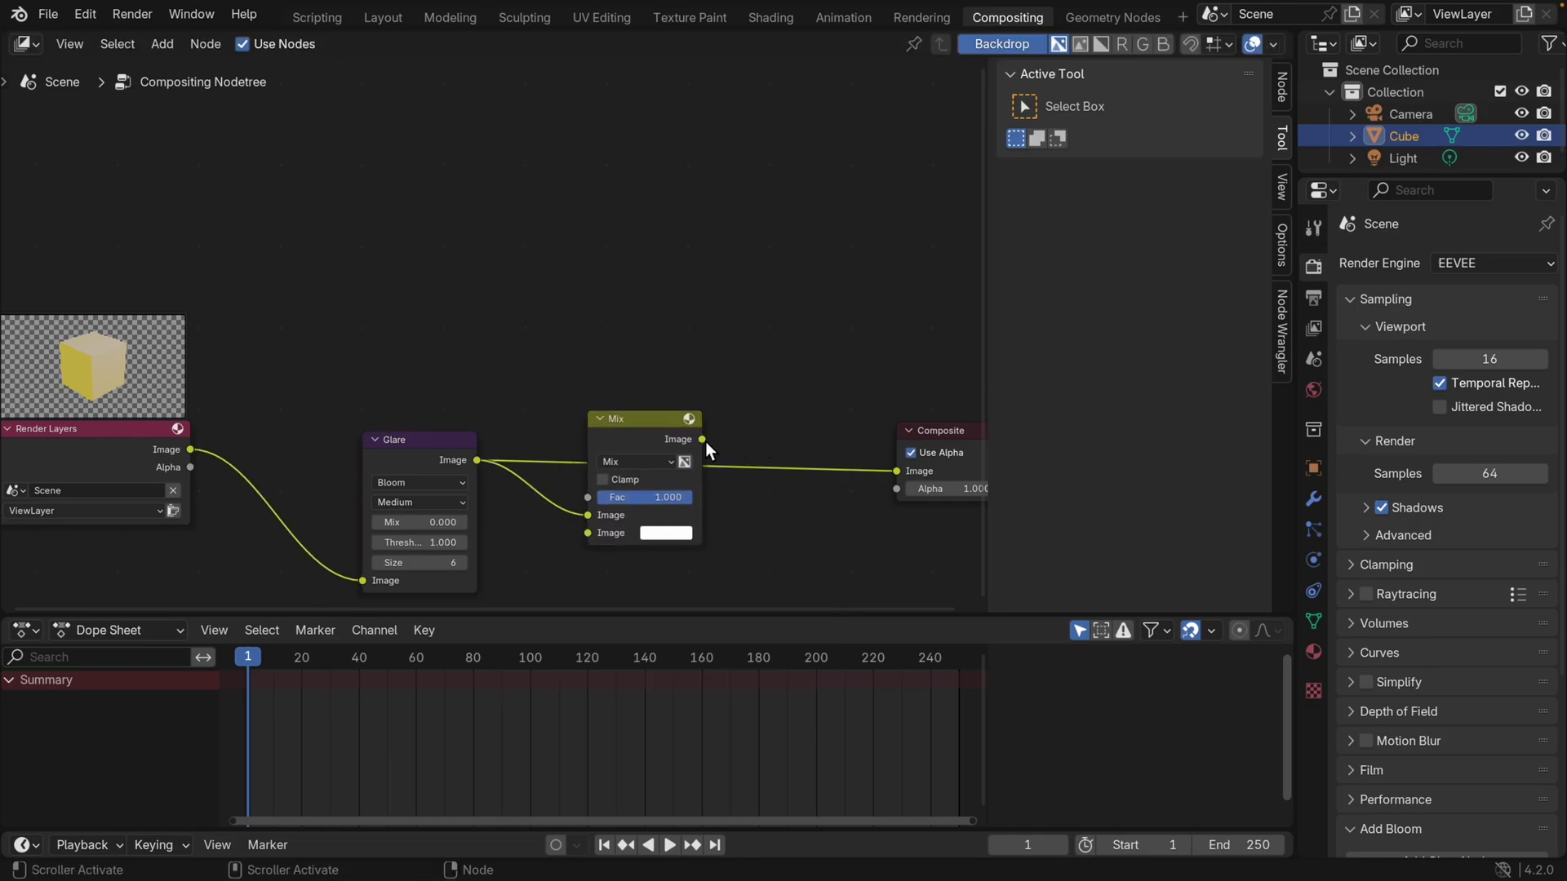
Add a Viewer node fed by the Mix node's output and place it below the Composite node.
drag(704, 441, 823, 542)
text(view)
key(Return)
click(861, 548)
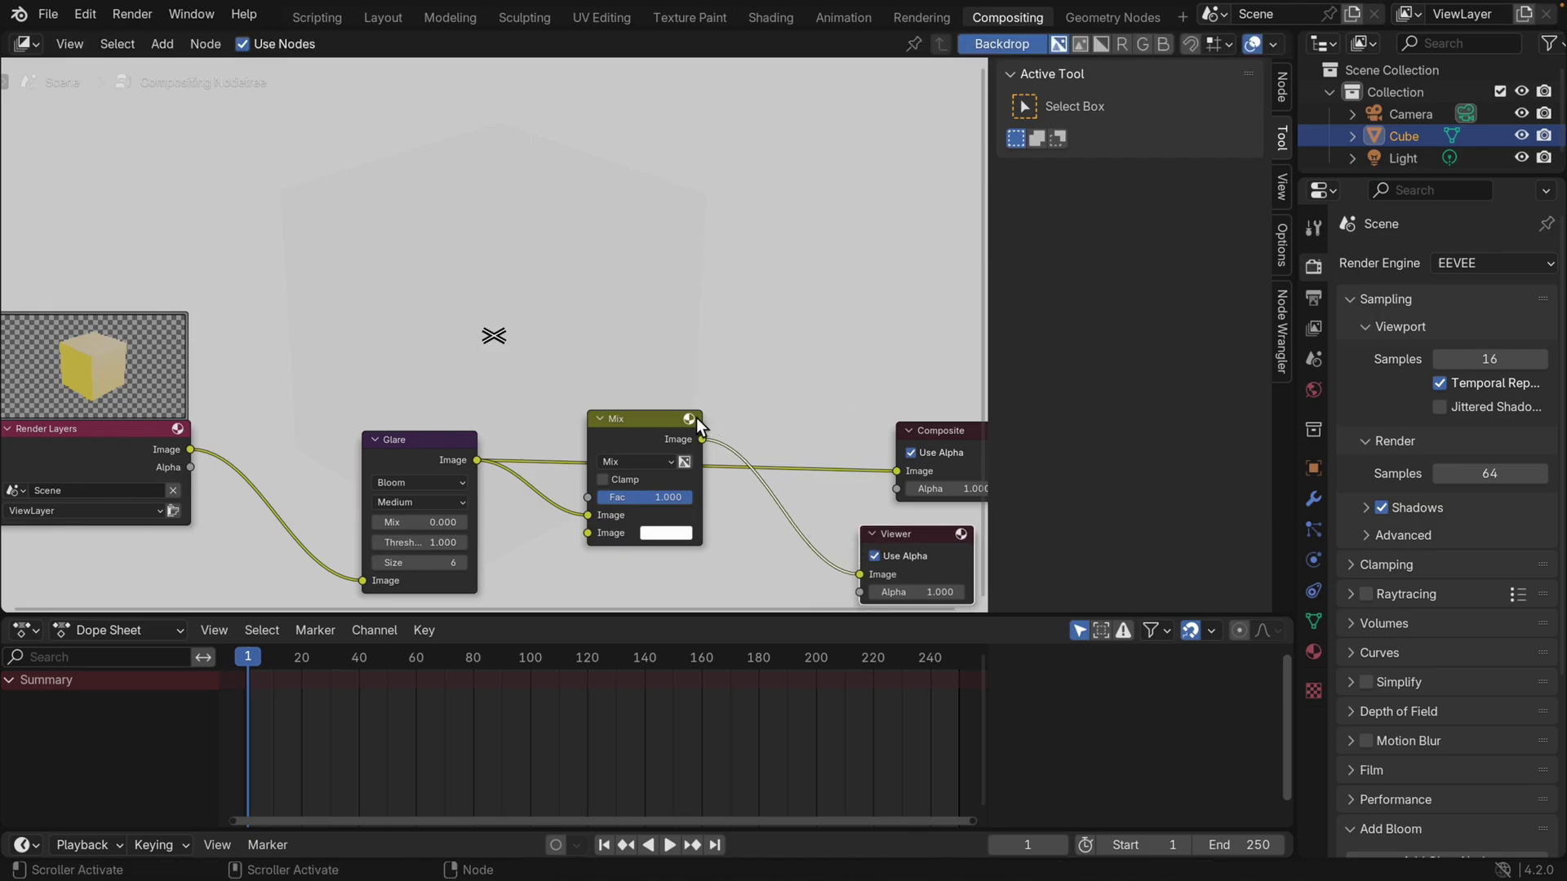
Set the Mix node's second Image colour to black (Value 0.000).
scroll(645, 343, down, 2)
scroll(656, 408, up, 1)
middle_drag(700, 454, 538, 356)
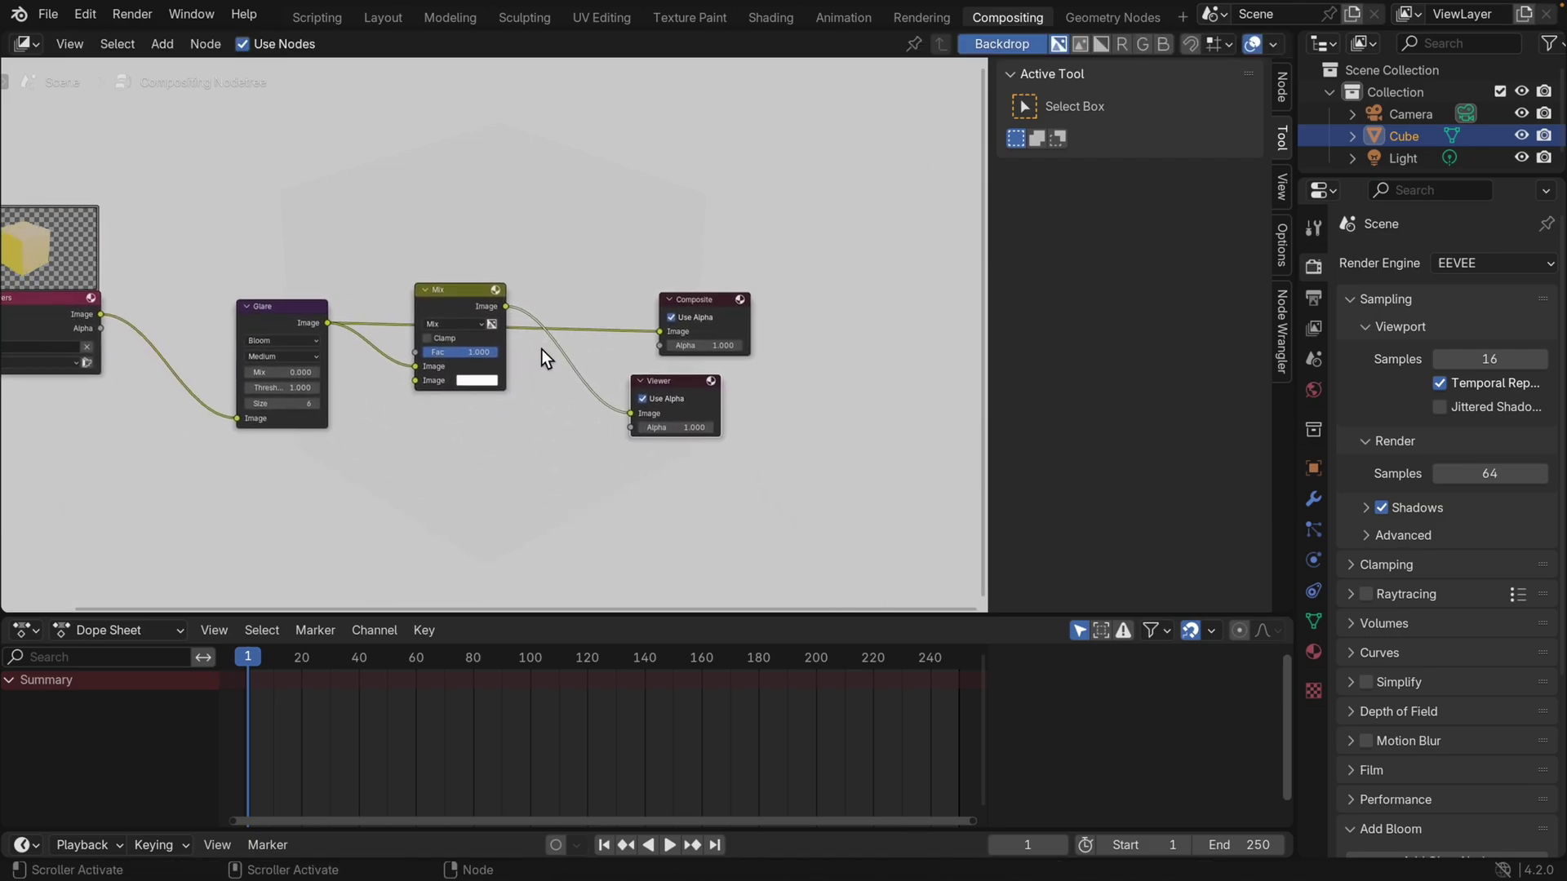
scroll(465, 314, up, 5)
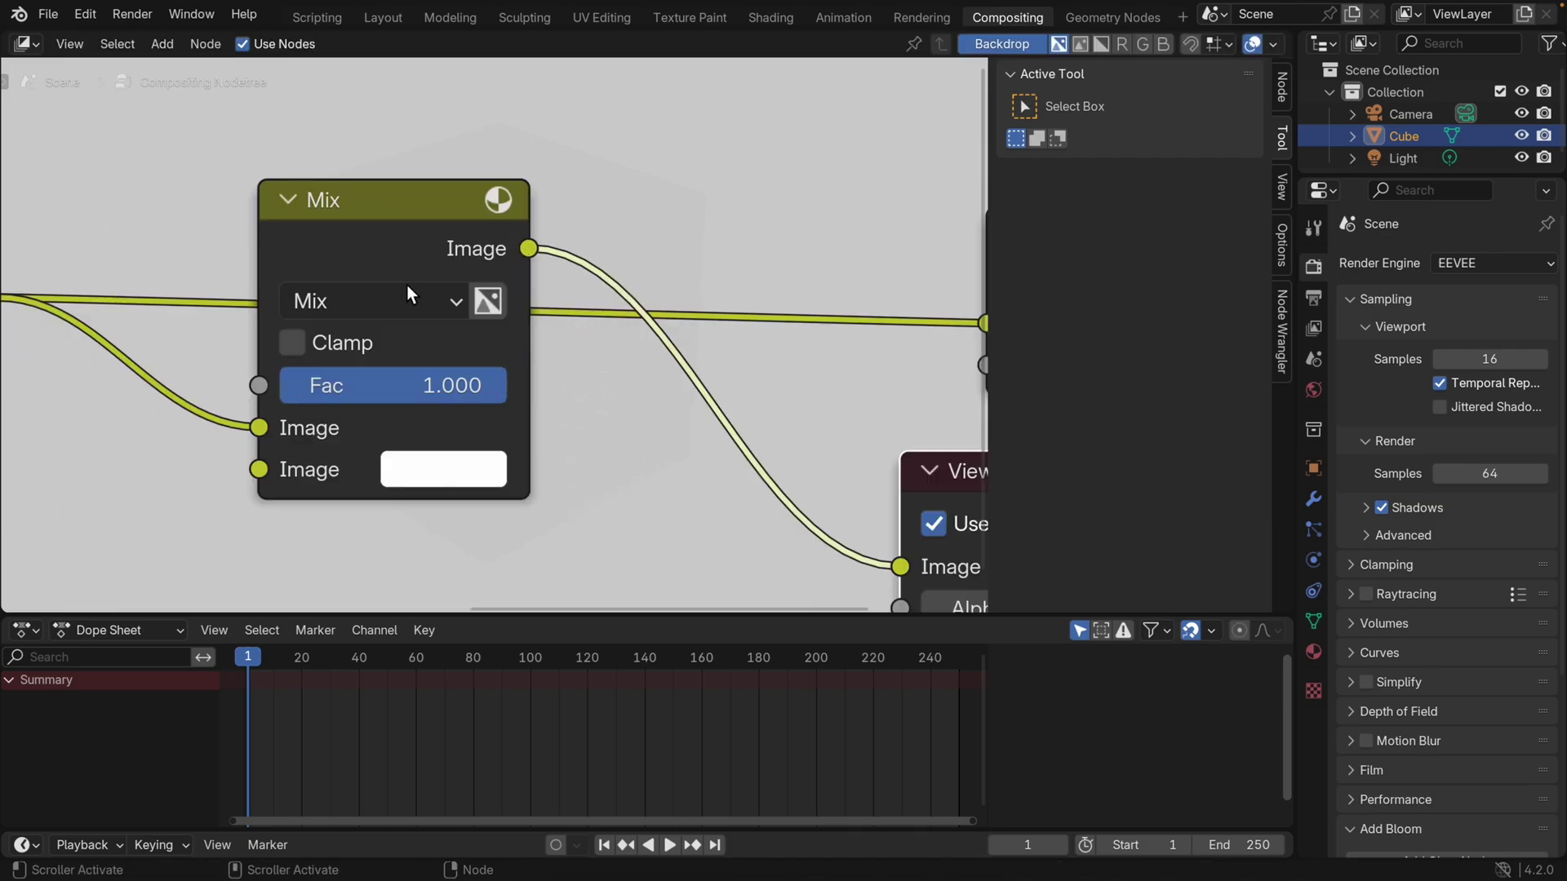
click(472, 481)
drag(776, 173, 766, 364)
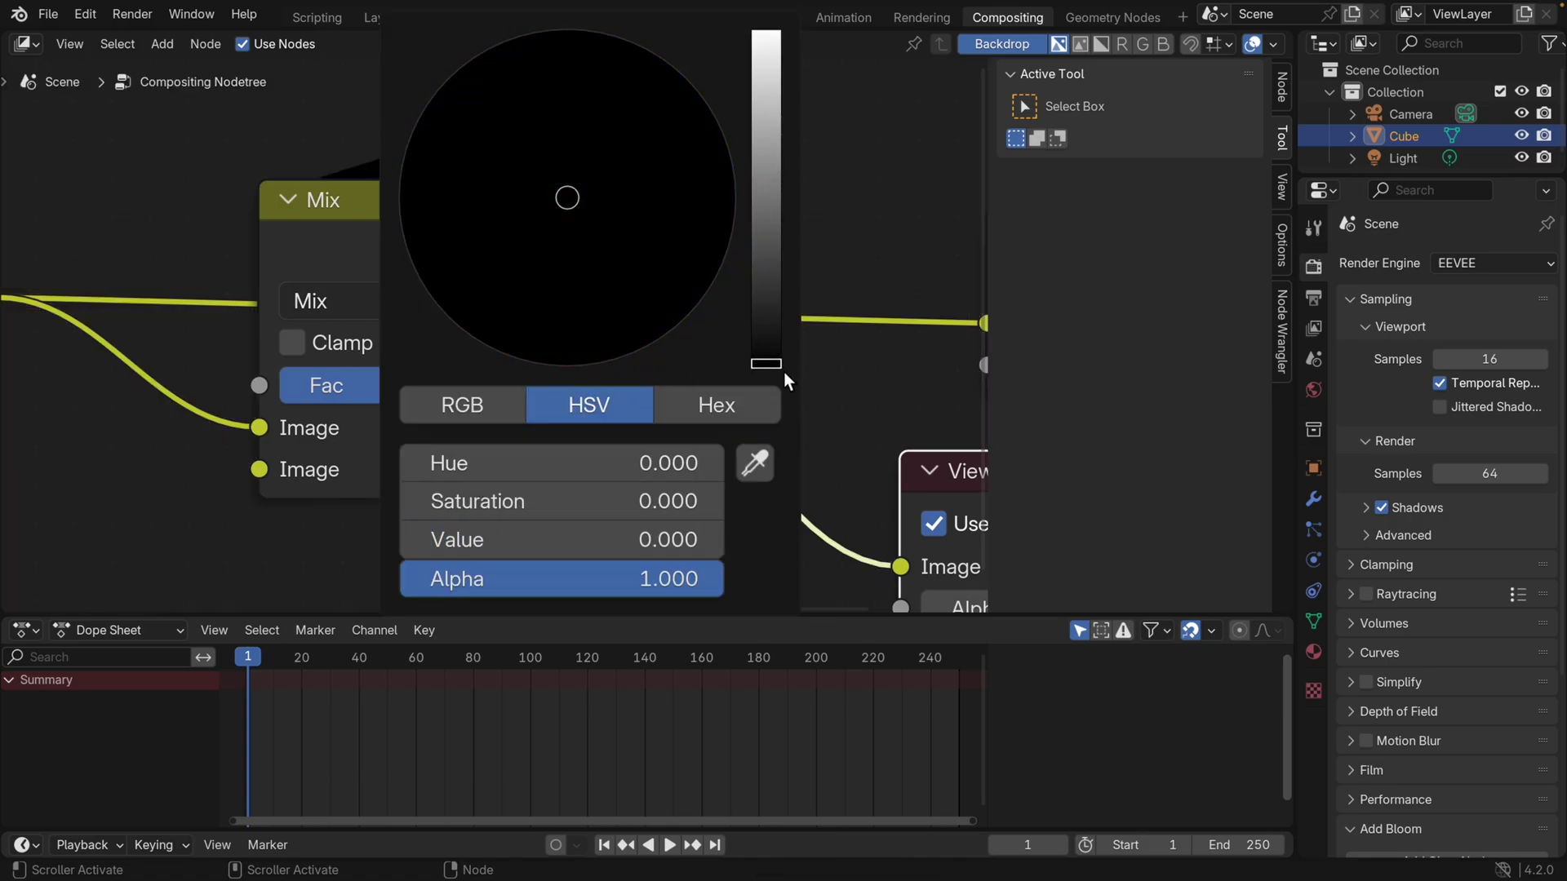
Reconnect the Glare link to the Mix node's second Image input and move the Mix node below the Composite link.
drag(390, 216, 436, 229)
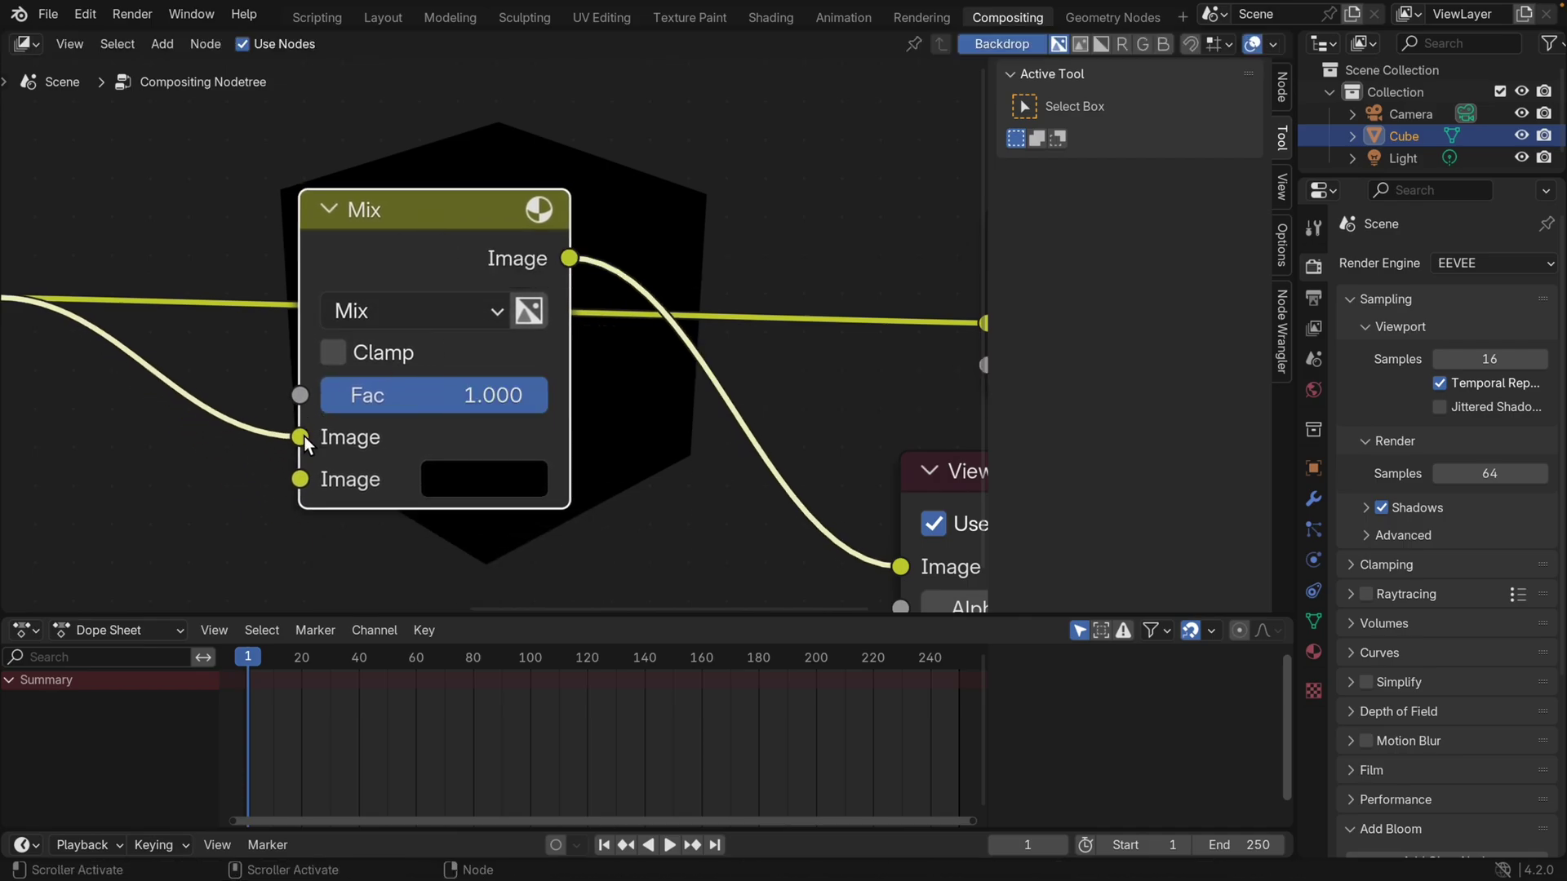
drag(304, 438, 370, 473)
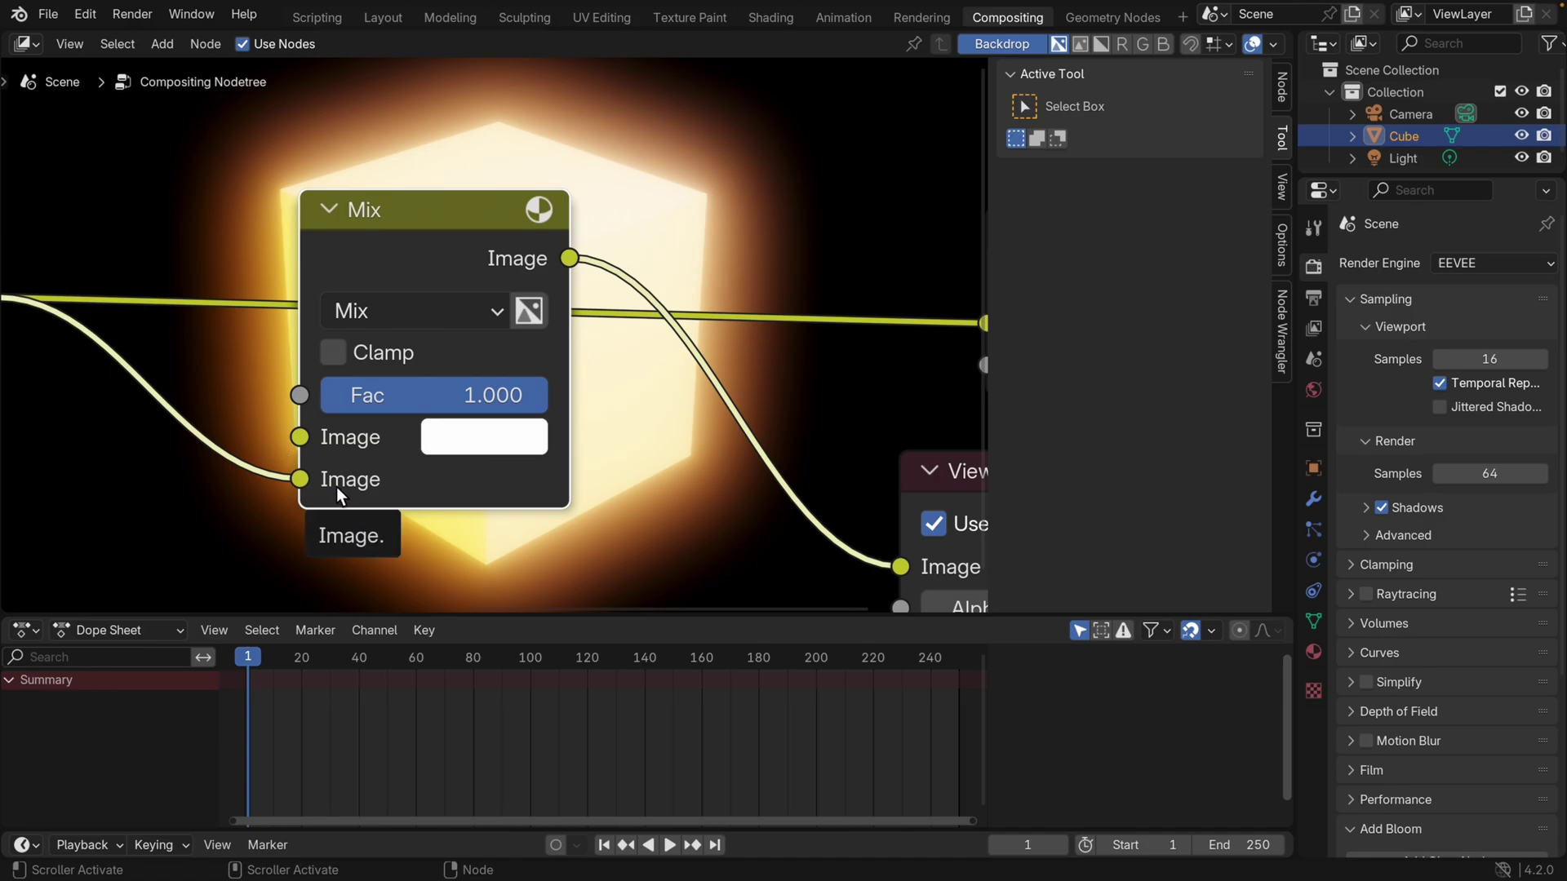
drag(424, 235, 425, 355)
Add a second Mix node fed by the Render Layers Image output and place it above the first Mix node.
scroll(739, 405, down, 3)
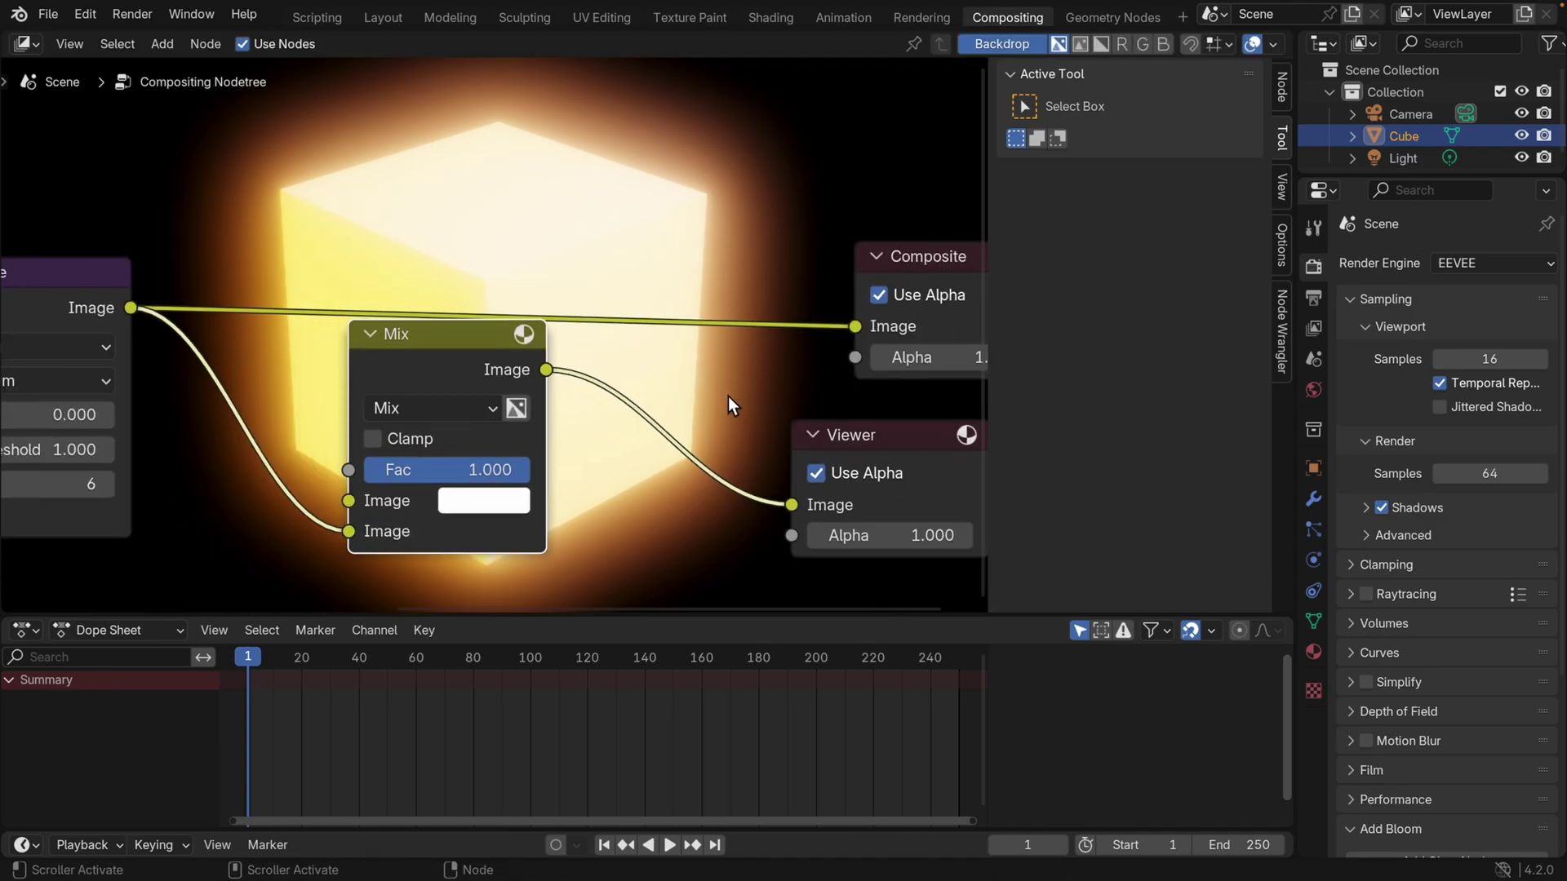
middle_drag(619, 302, 577, 292)
drag(215, 413, 617, 236)
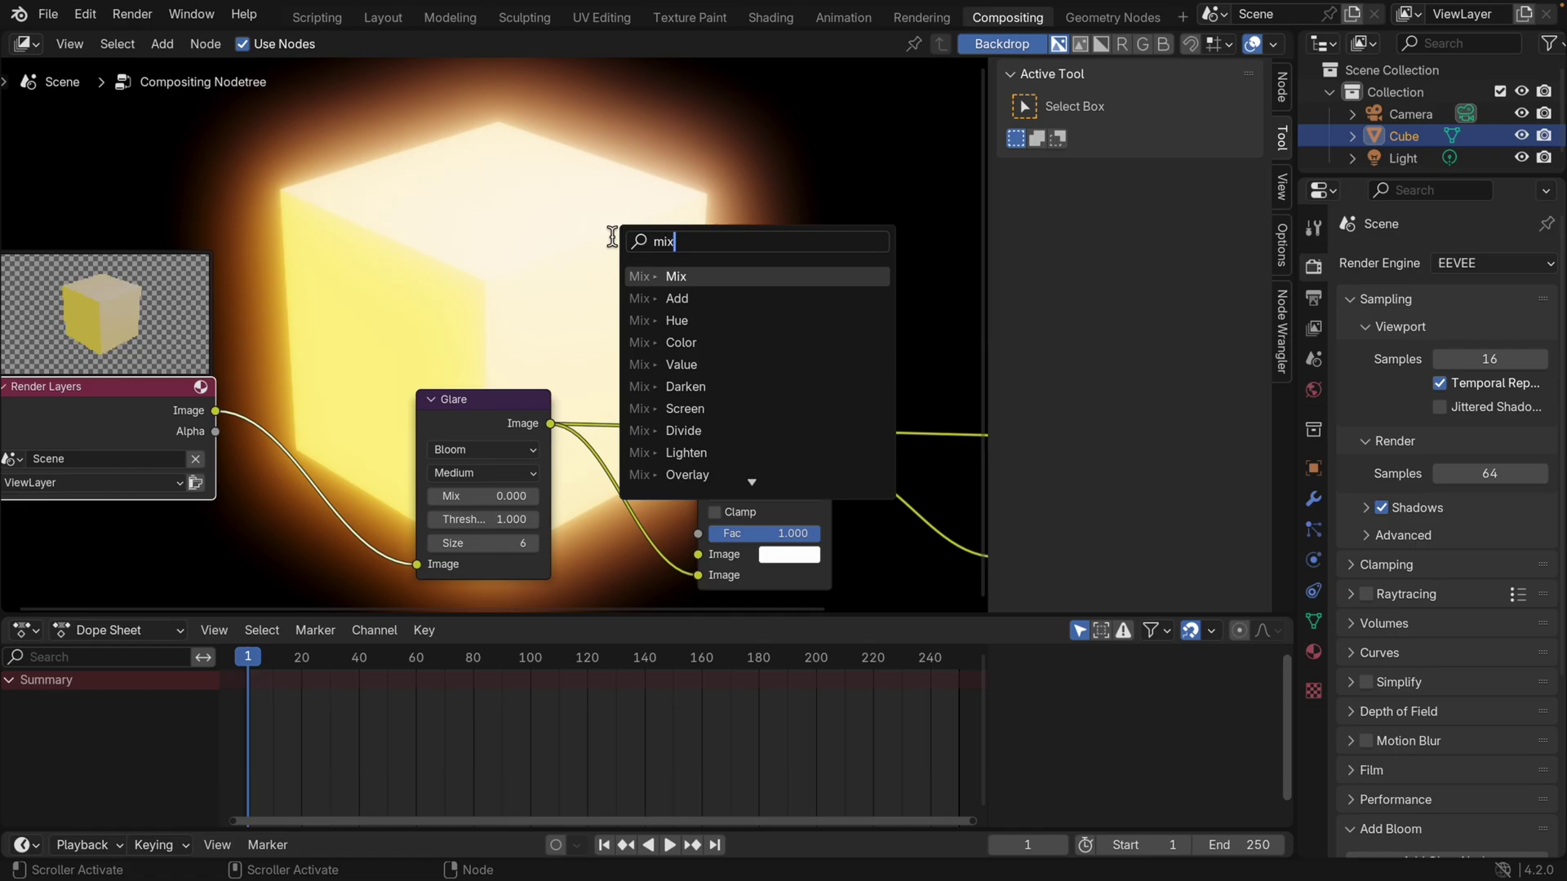
key(Return)
click(736, 257)
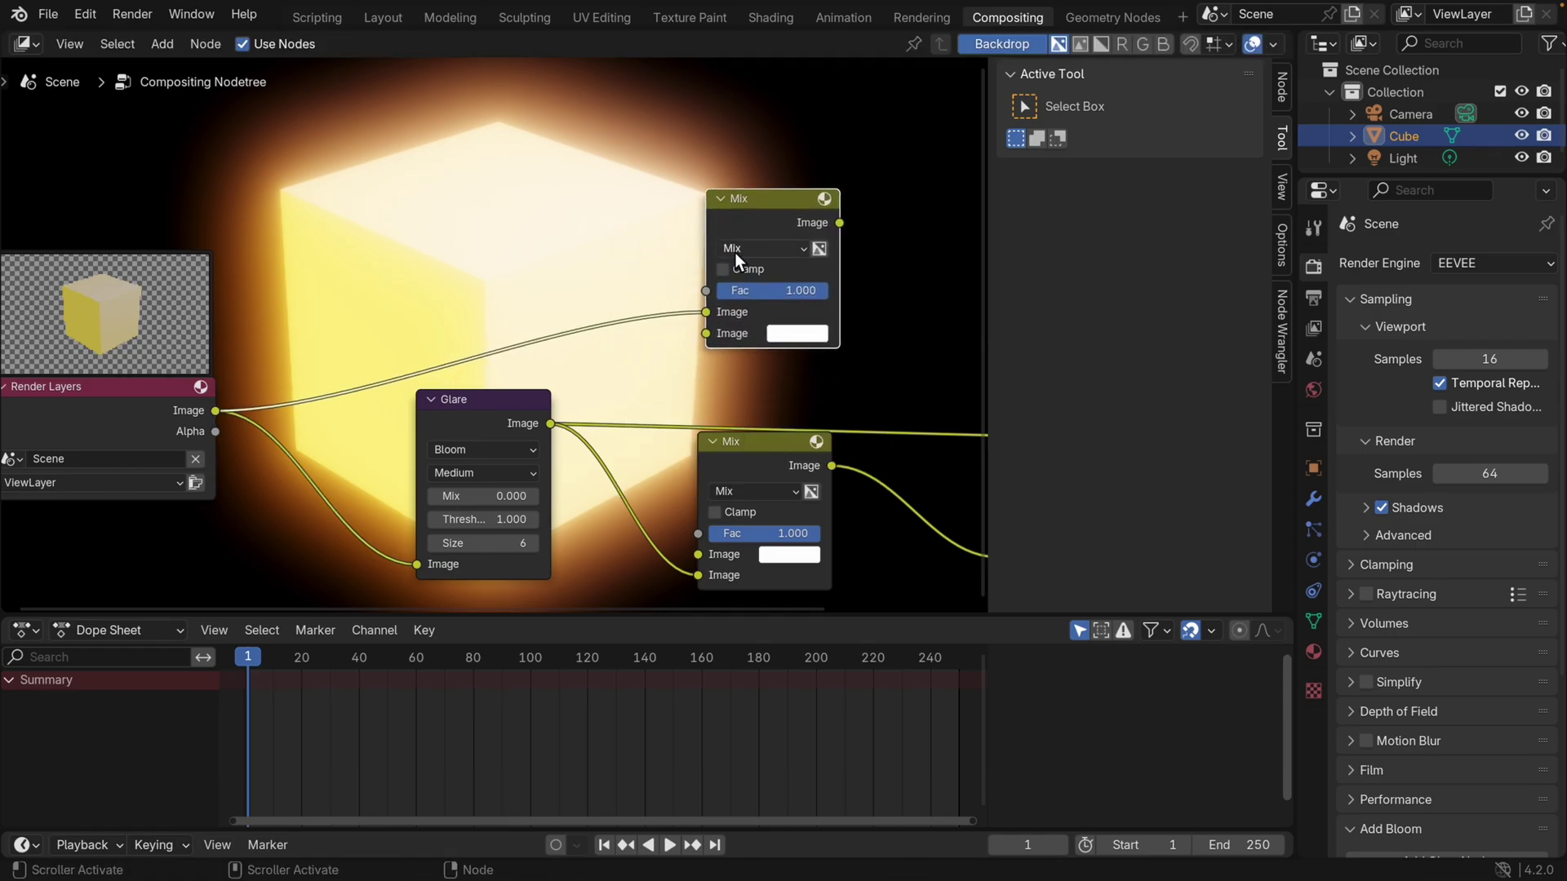
Change the new Mix node to Multiply and set its second Image colour to black (Value 0.000).
click(751, 248)
click(776, 346)
click(792, 336)
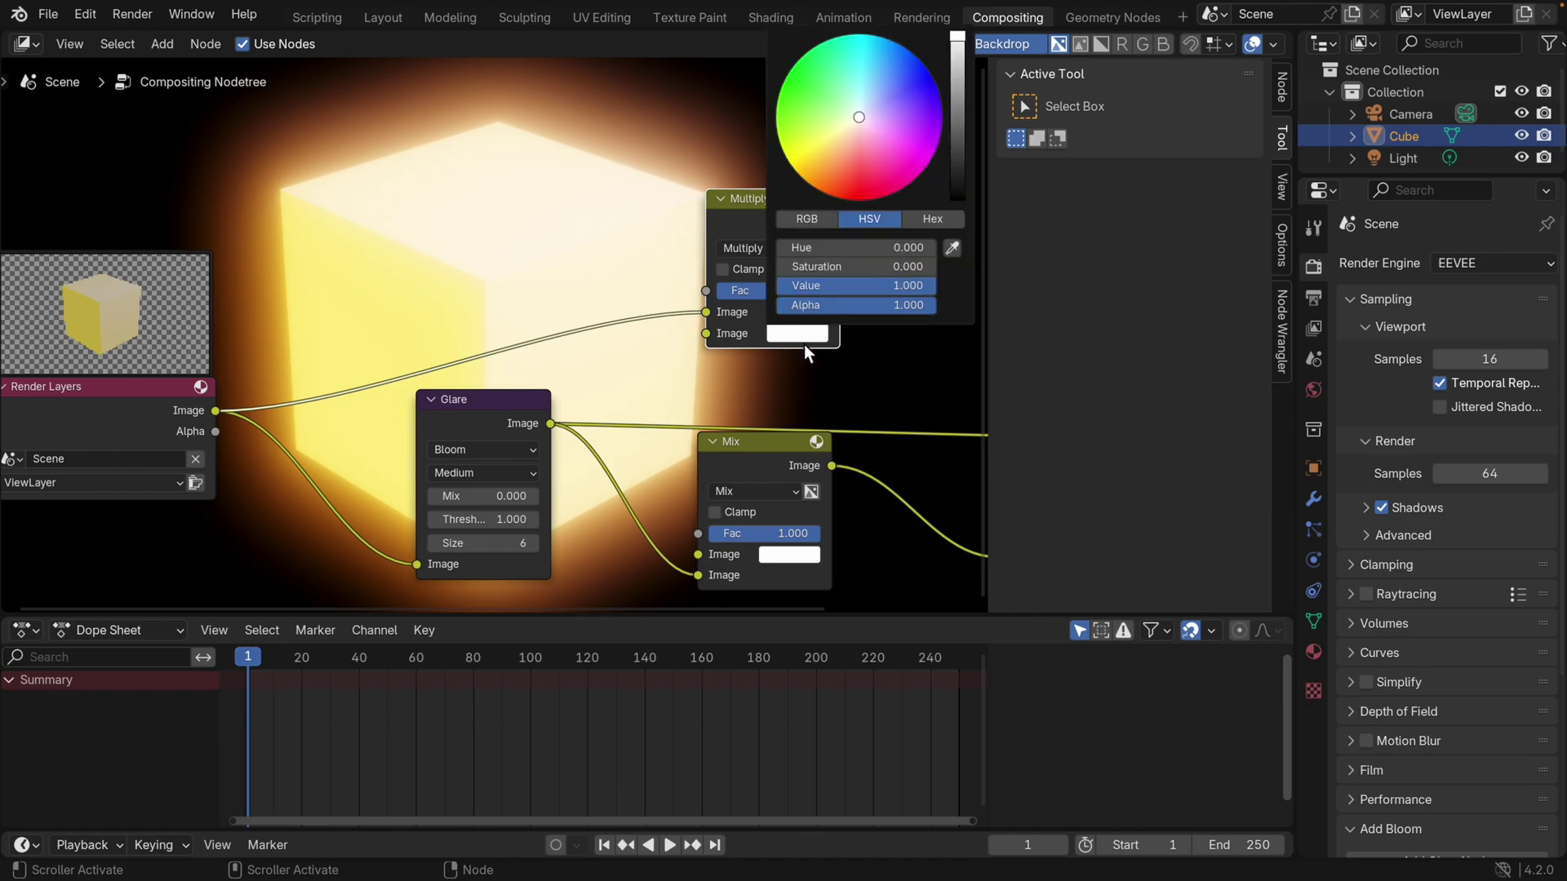
drag(957, 155, 956, 199)
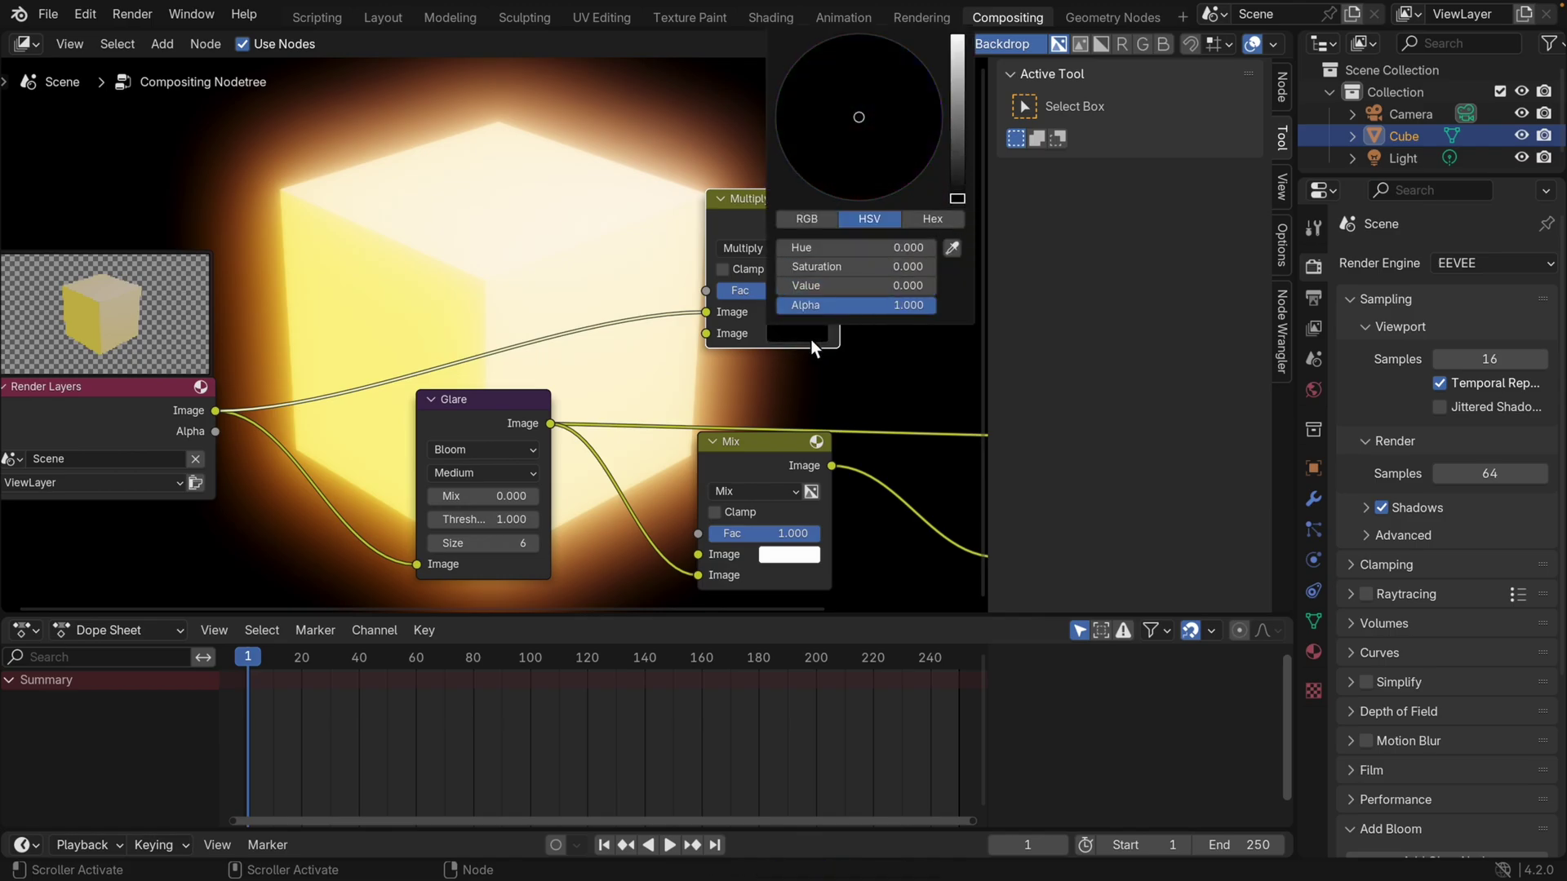
Connect the Multiply node's output to the Viewer node to preview the cut-out.
middle_drag(769, 374, 521, 328)
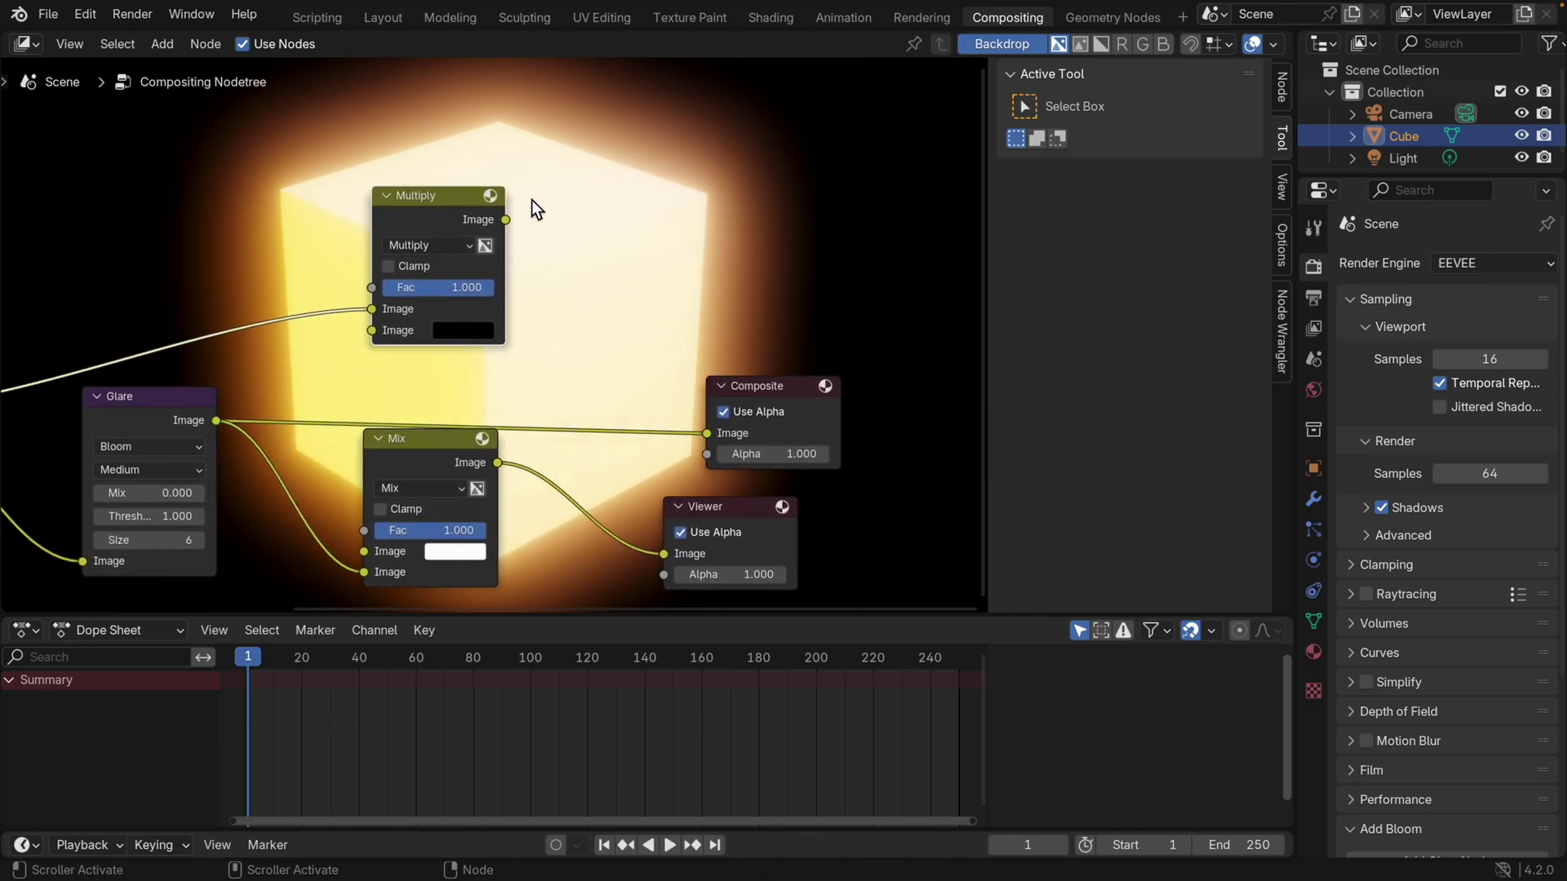
drag(507, 220, 665, 556)
scroll(620, 168, down, 3)
middle_drag(629, 178, 718, 242)
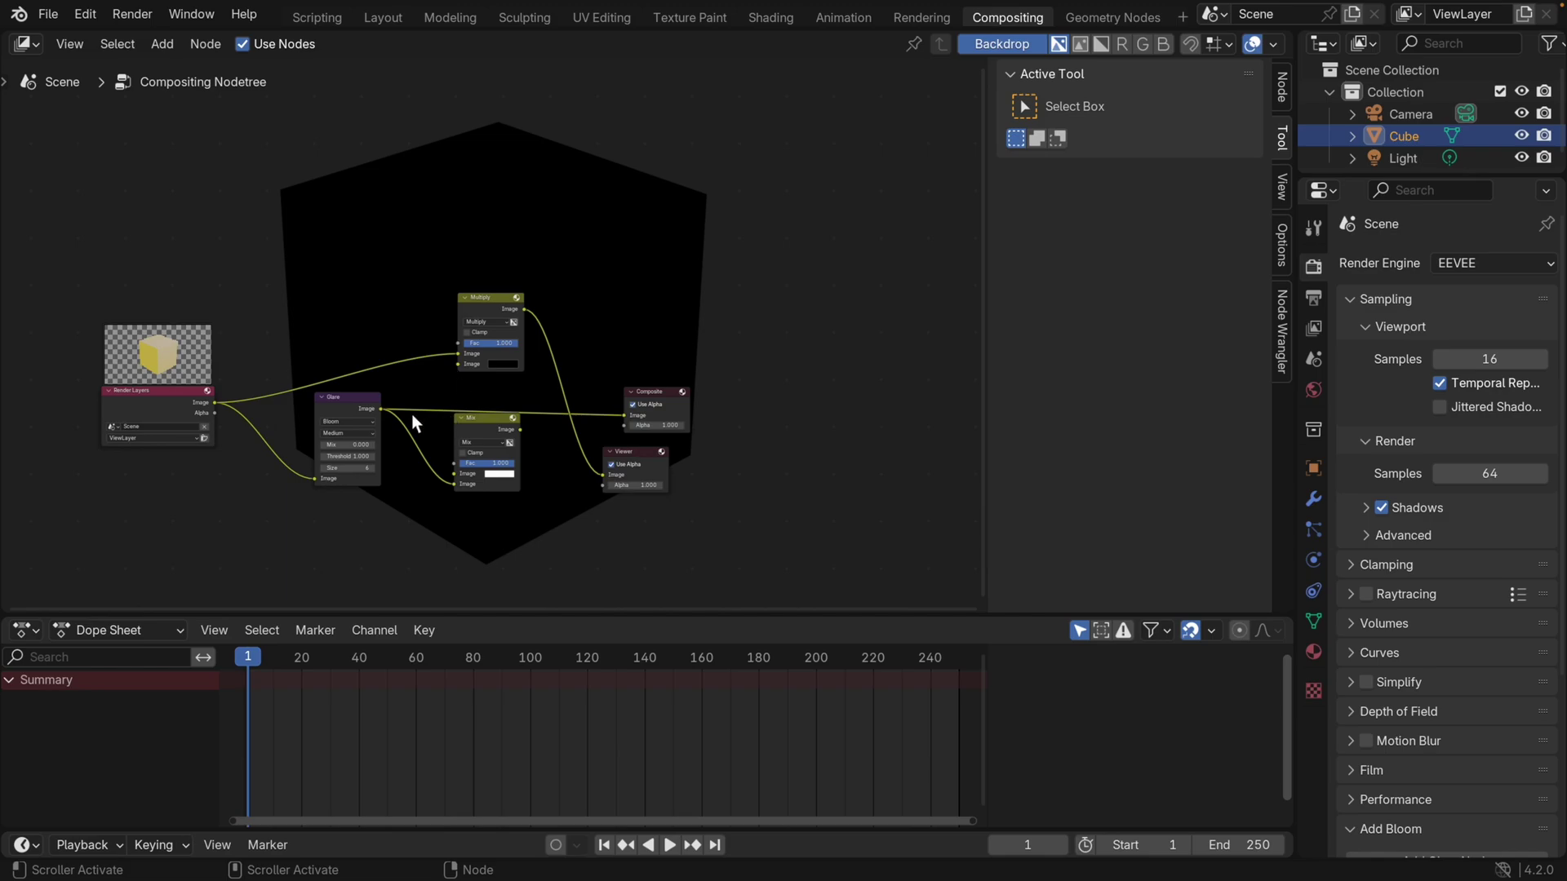
Add a File Output node above the Composite node and connect the Multiply output to its Image input.
scroll(532, 369, up, 2)
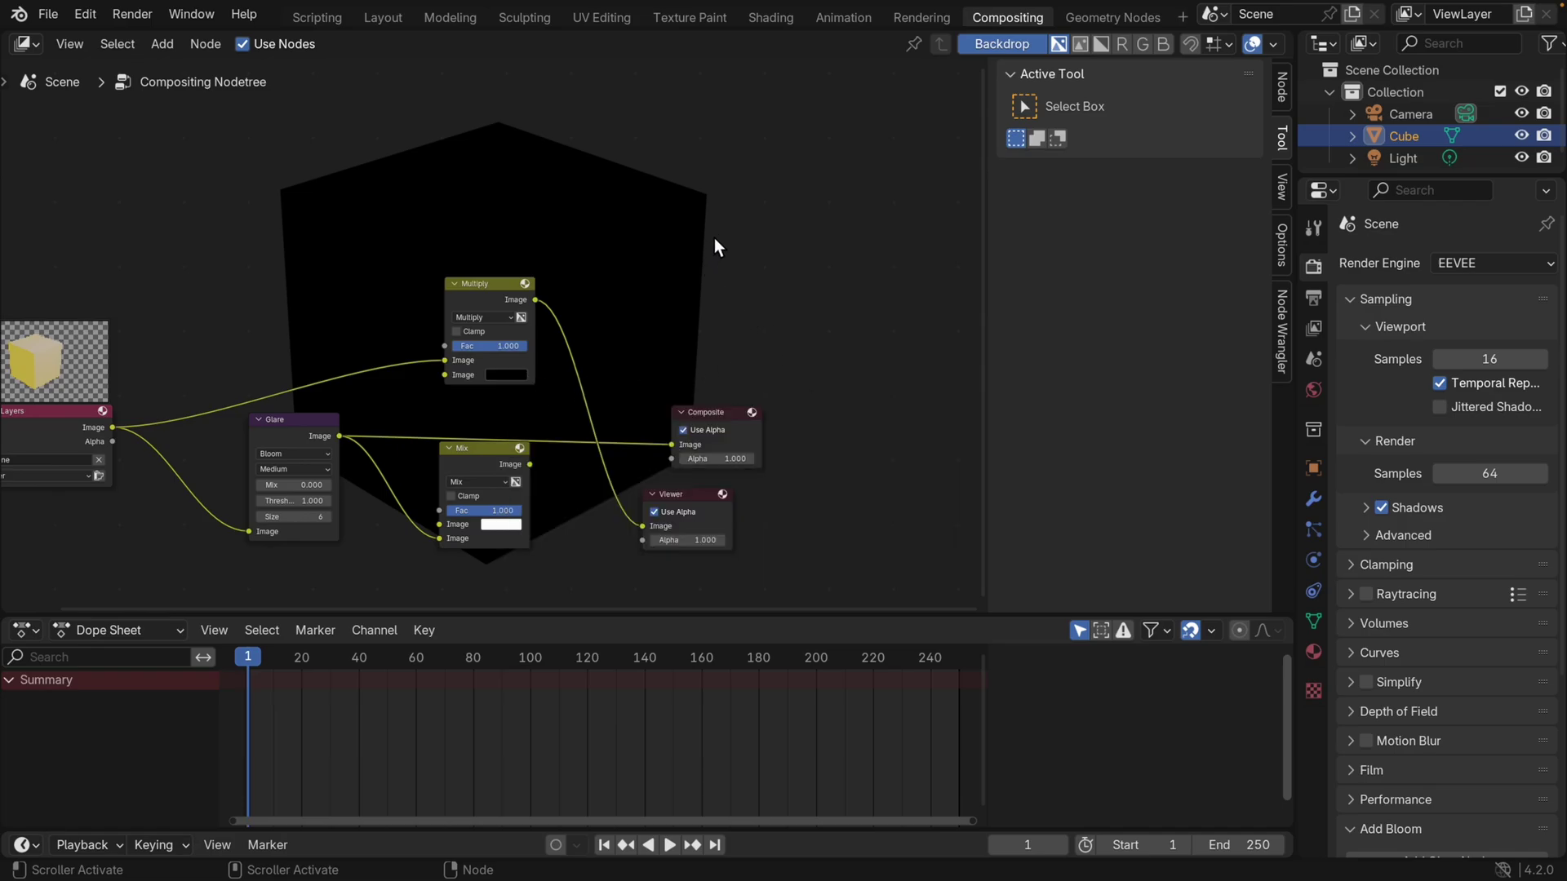
key(shift+a)
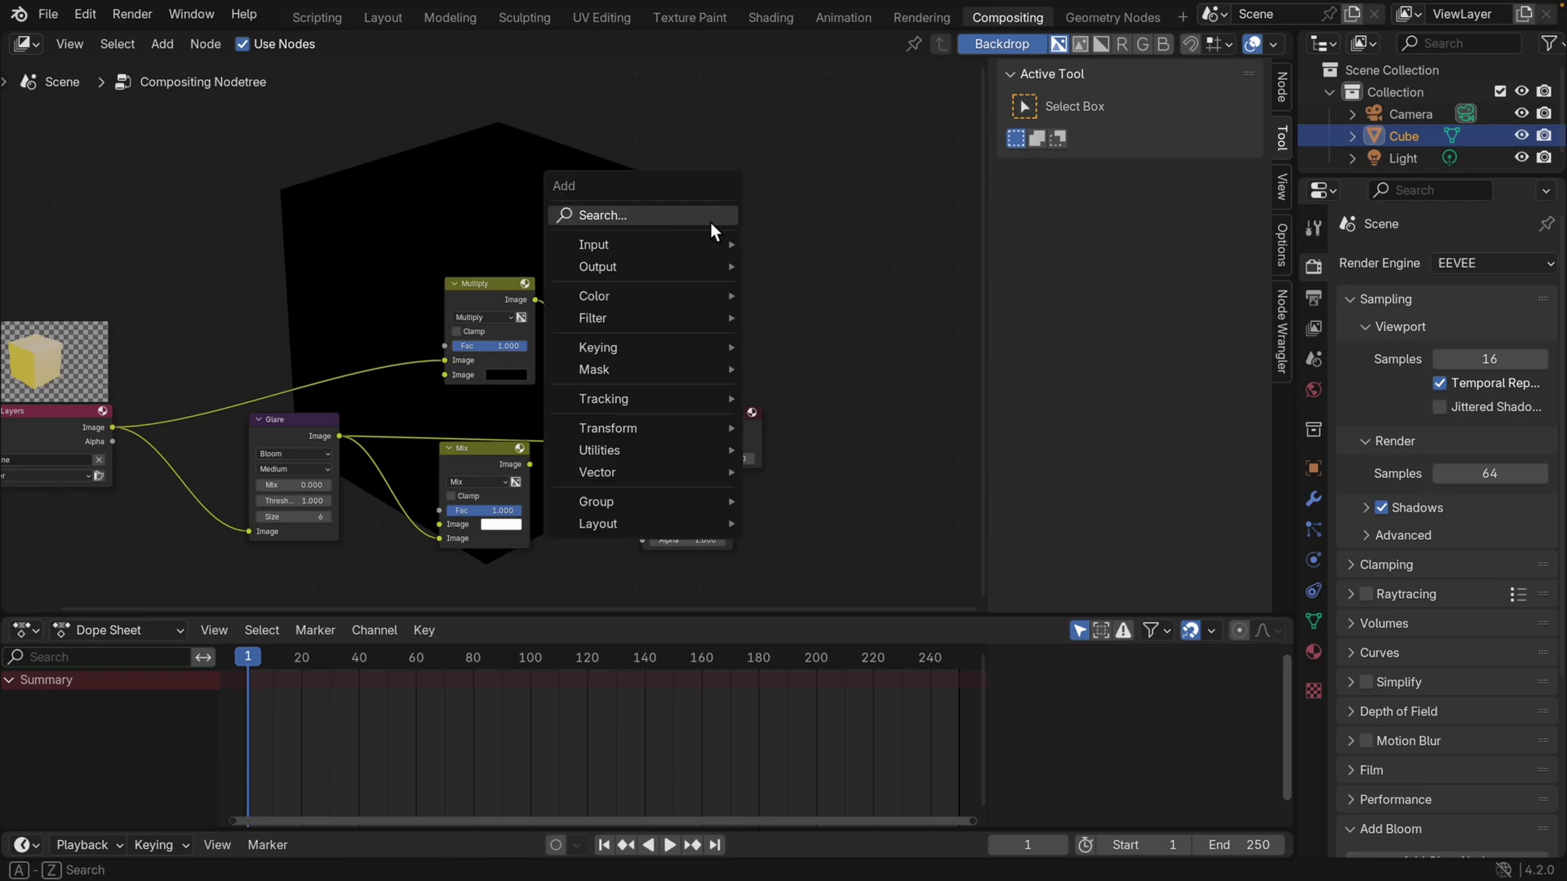
mouse_move(700, 270)
click(827, 316)
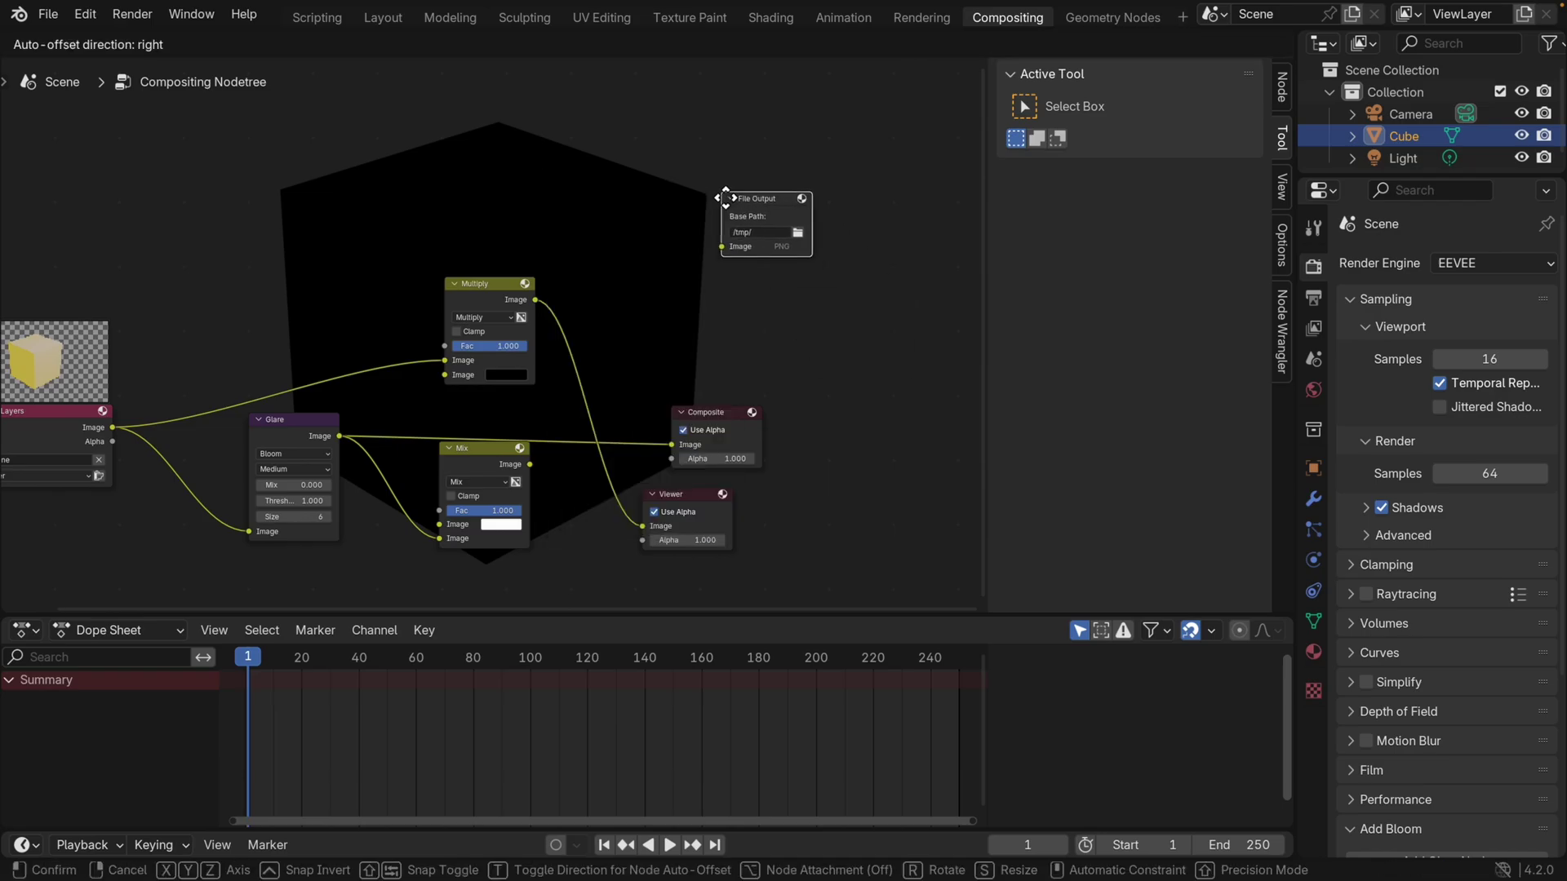
click(722, 232)
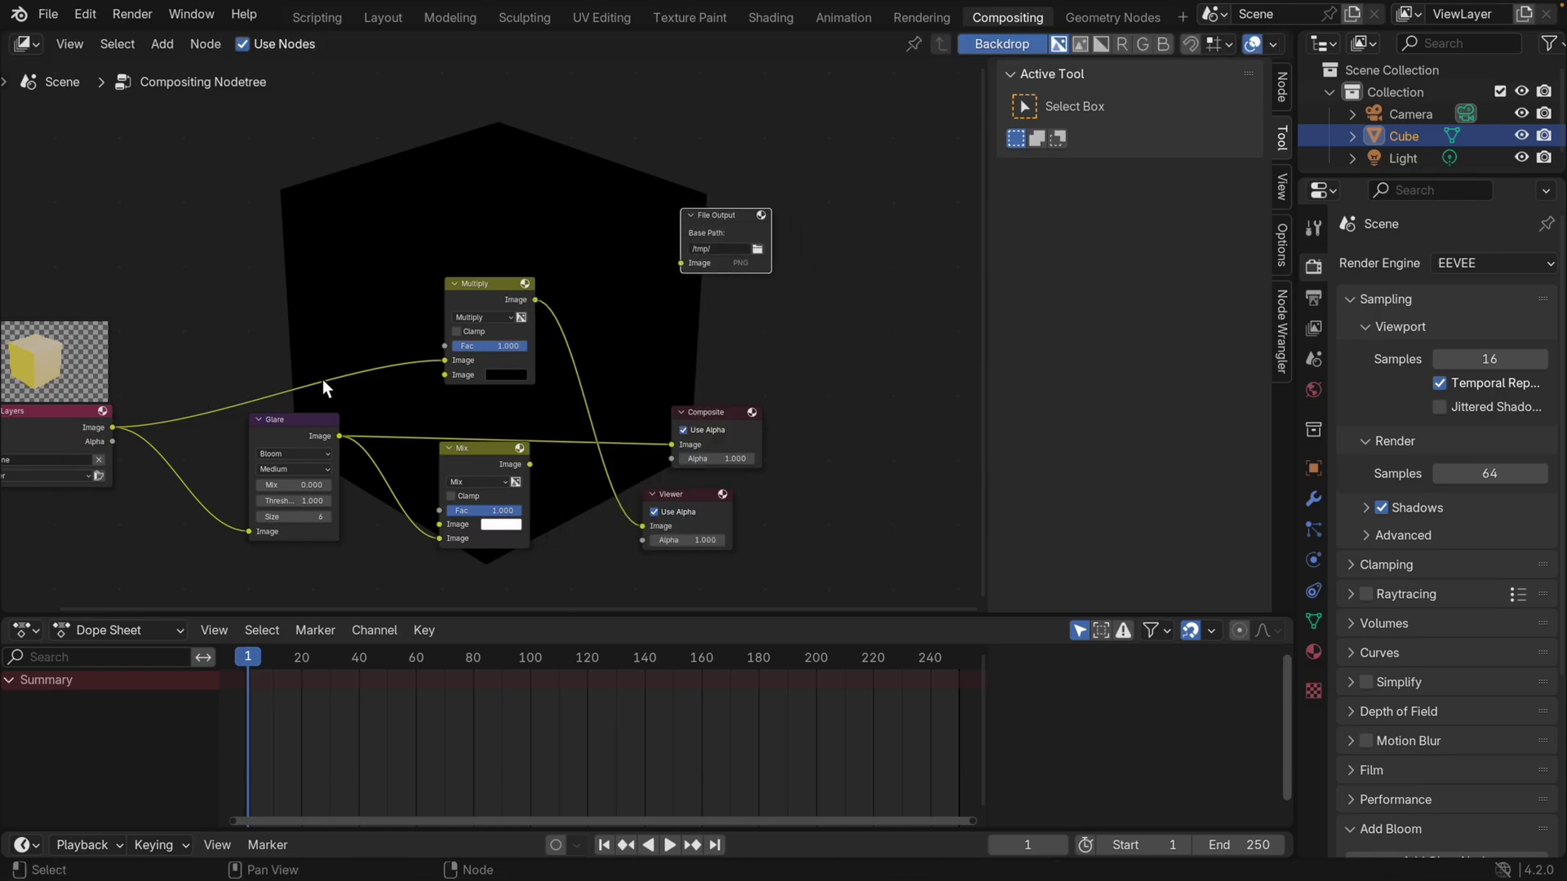
drag(539, 301, 682, 264)
click(737, 219)
Rename the File Output node's Image input to CutOut in its node properties.
scroll(727, 198, up, 2)
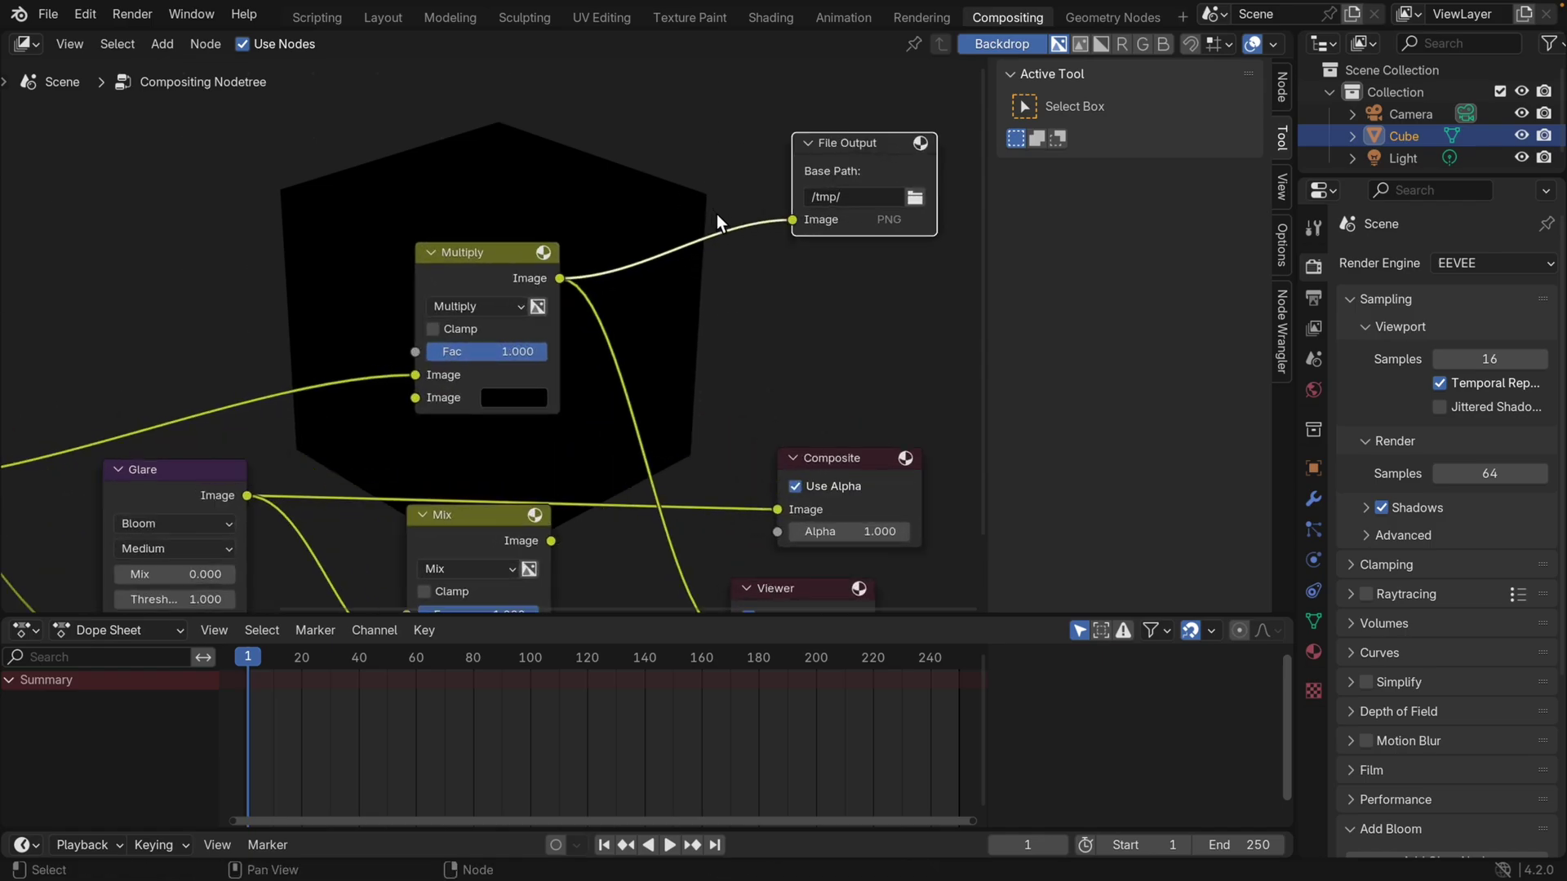
click(1284, 91)
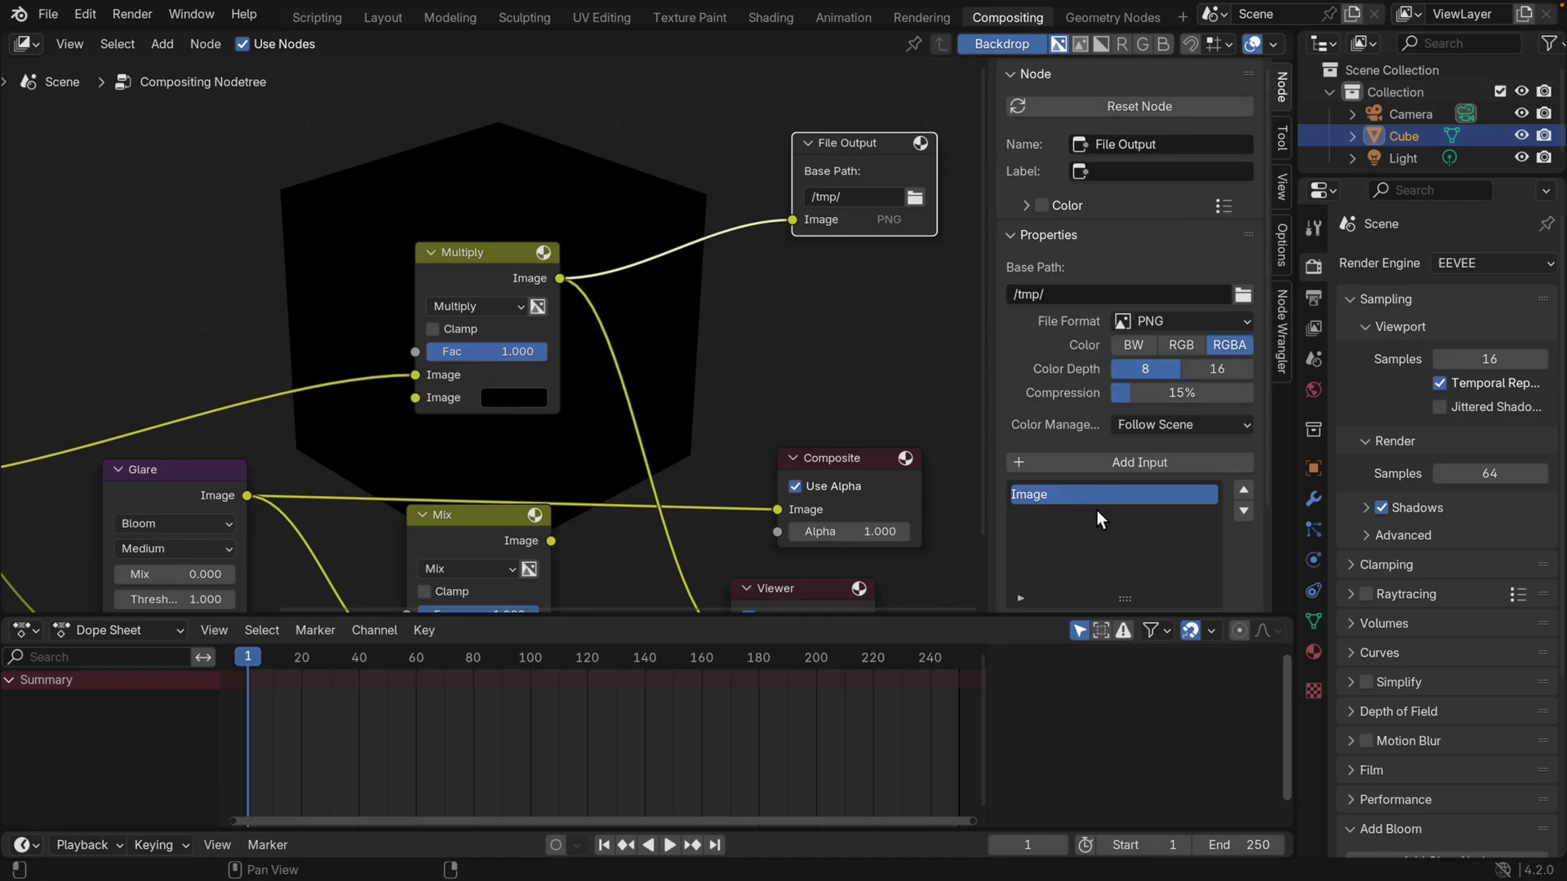
double_click(1050, 497)
text(CutOut)
key(Return)
Add a second File Output input, connect the Mix node's output to it and name it Bloom.
middle_drag(728, 337, 689, 327)
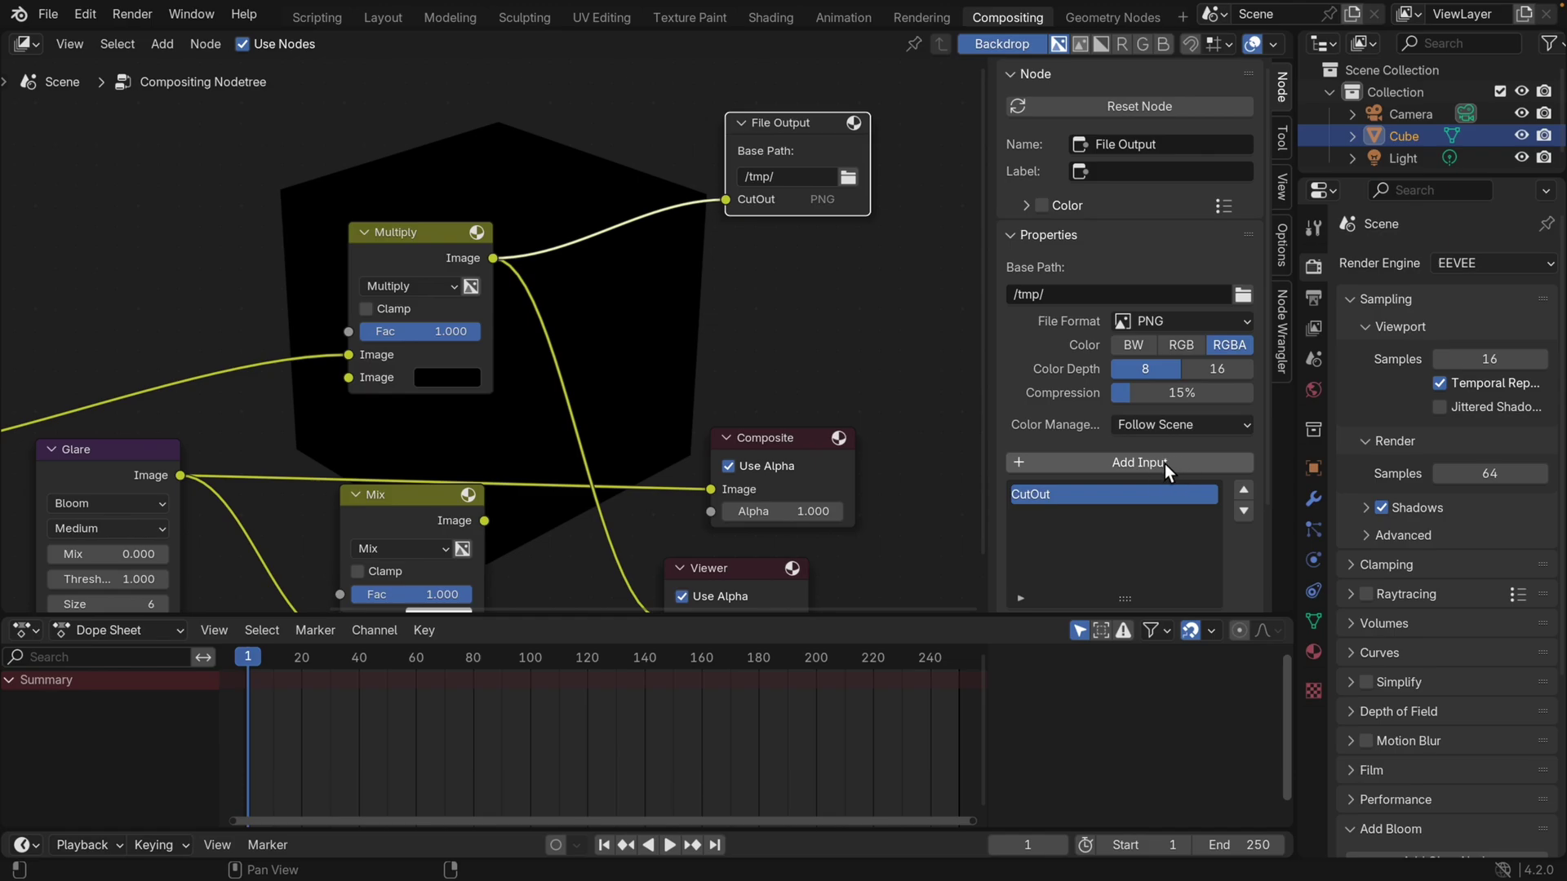
click(1164, 463)
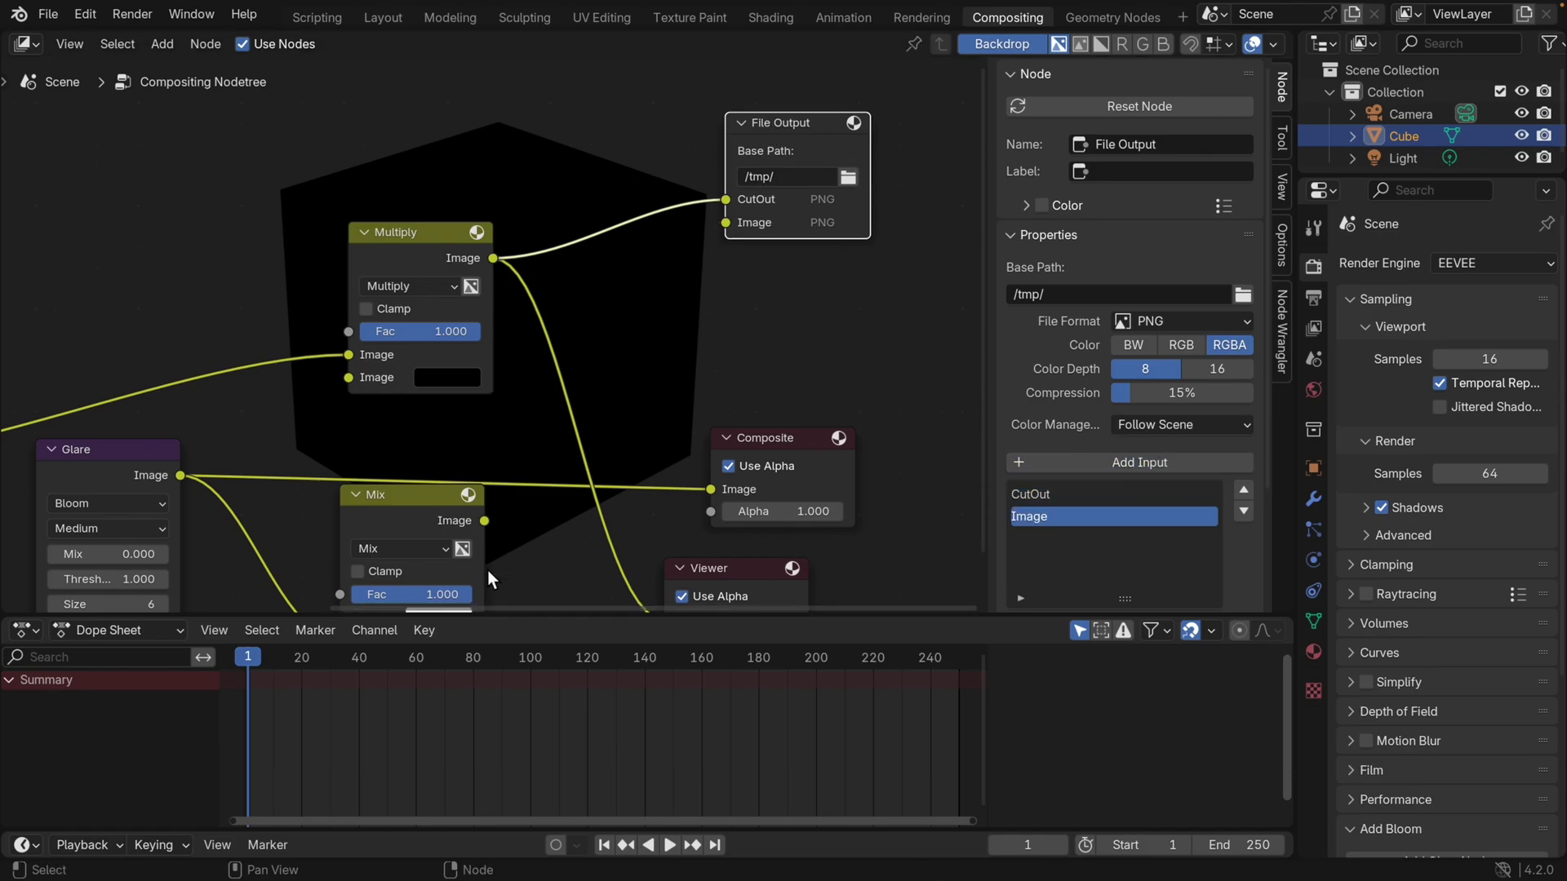
drag(485, 520, 731, 226)
click(777, 230)
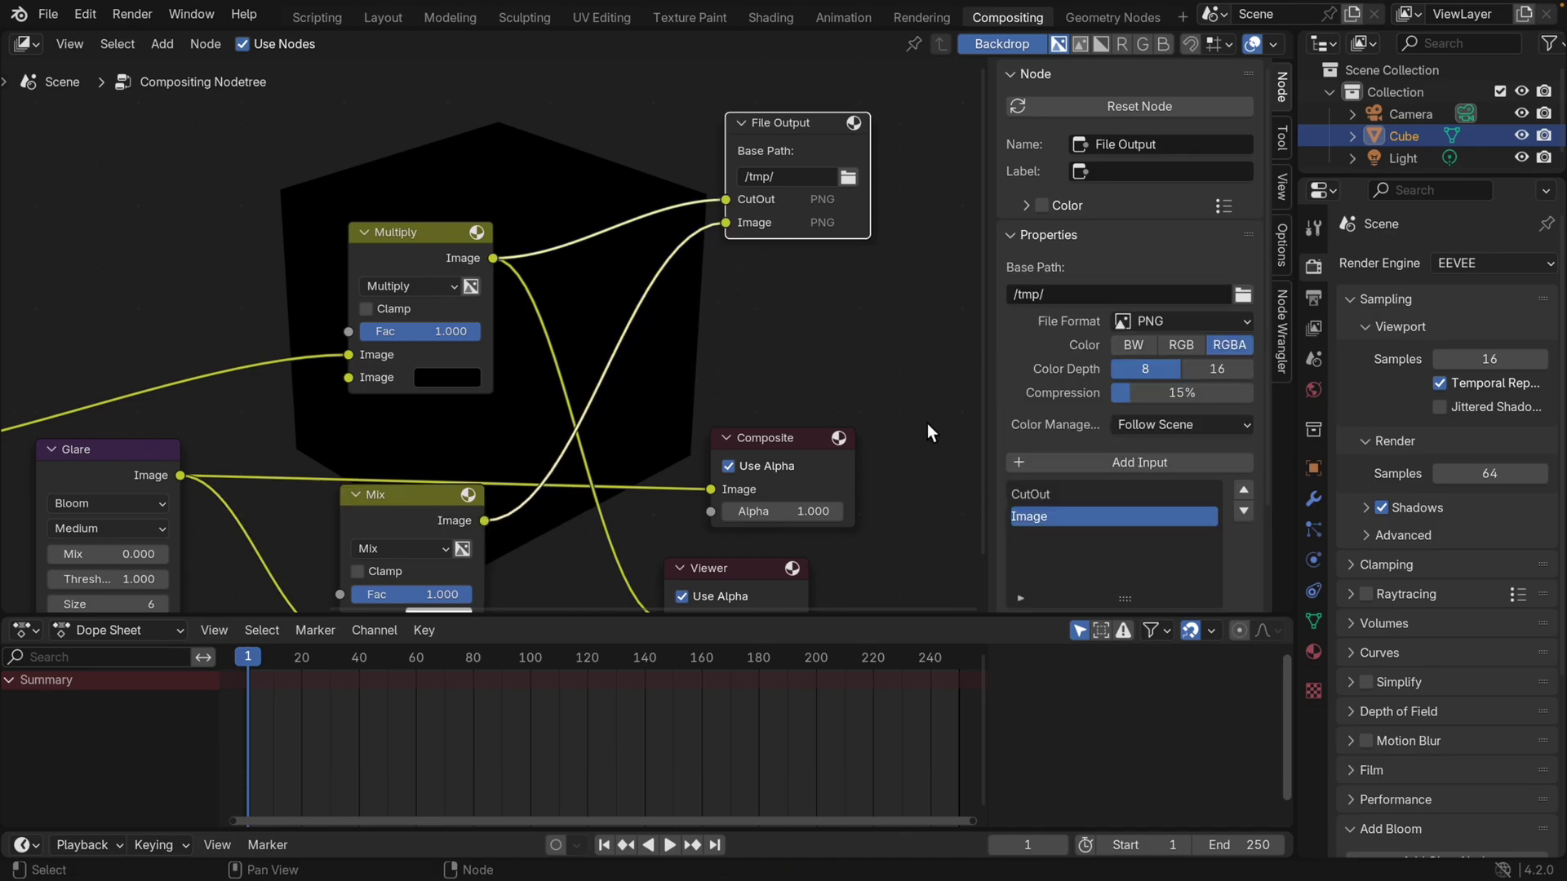
text(Bloom)
key(Return)
Set the File Output base path to the Bloom Example folder on the Desktop and render the image.
click(1242, 293)
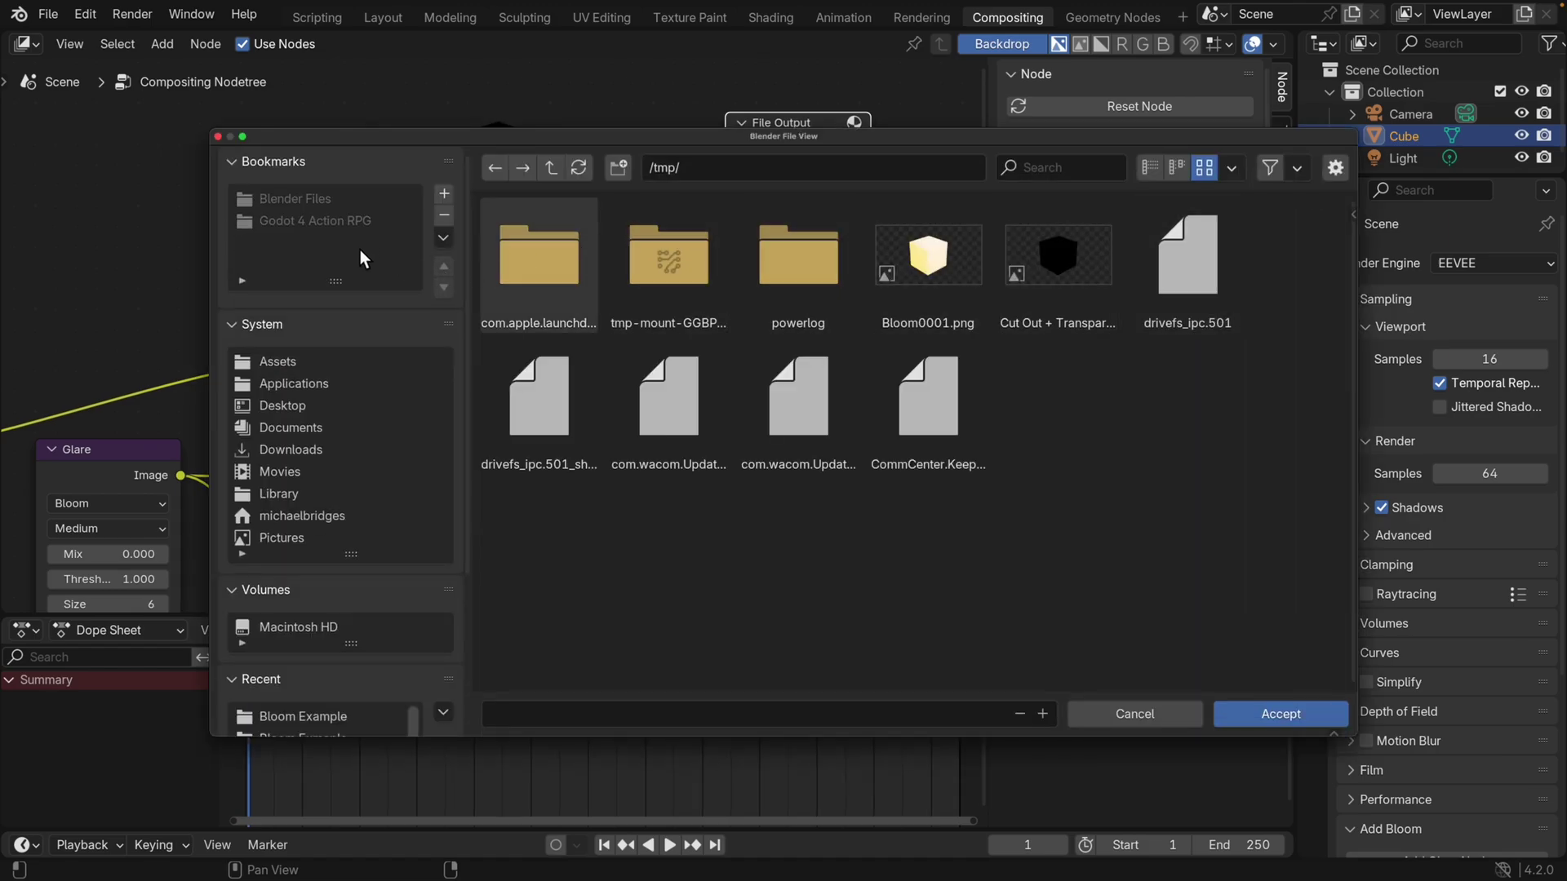
click(281, 408)
click(542, 264)
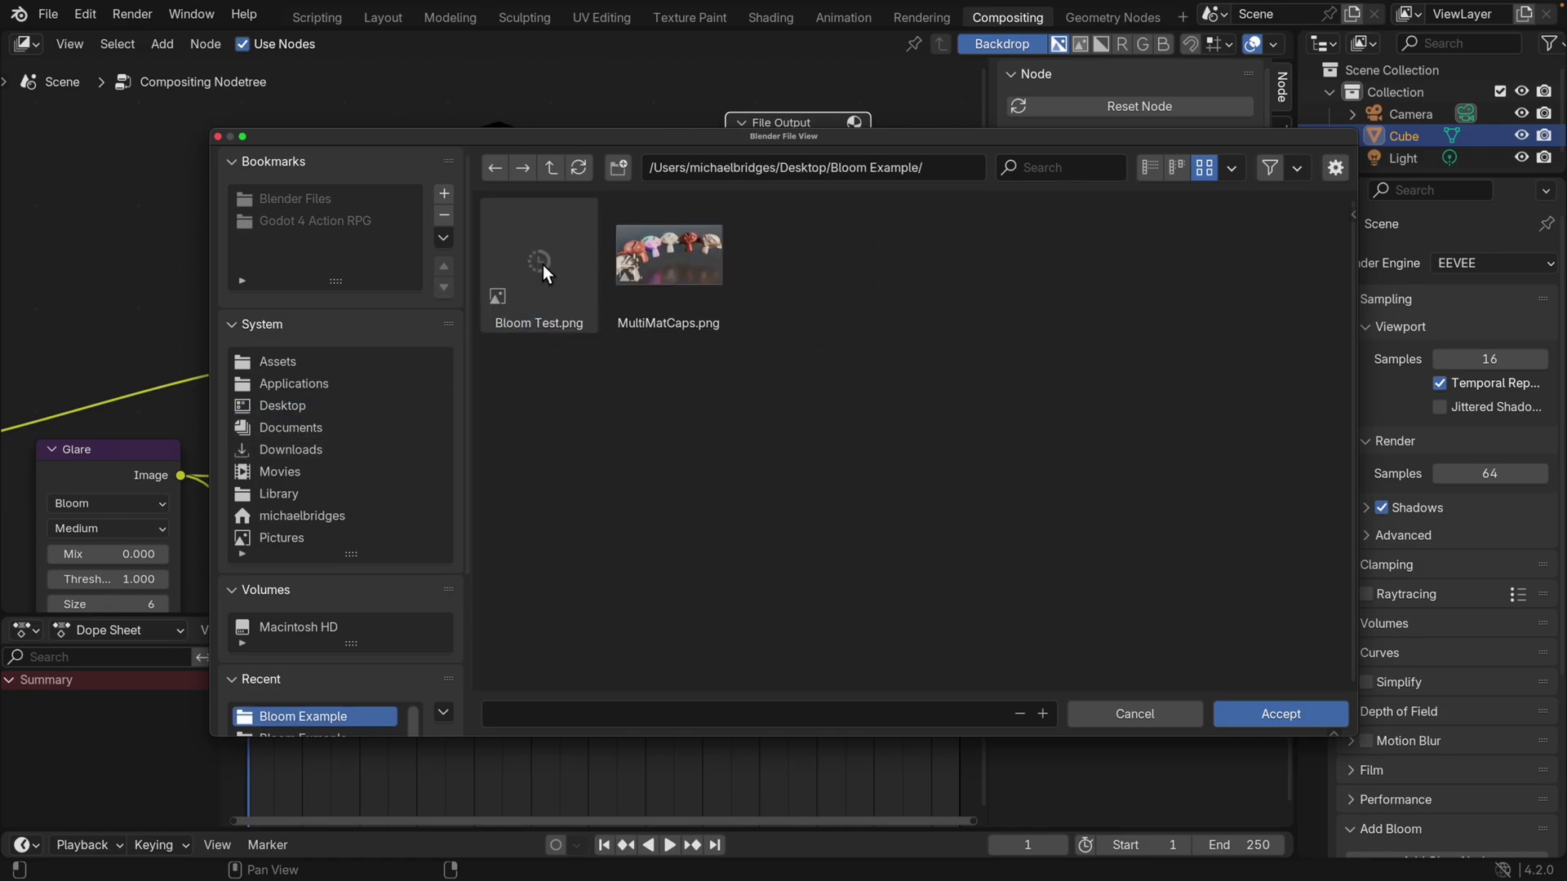
click(1298, 714)
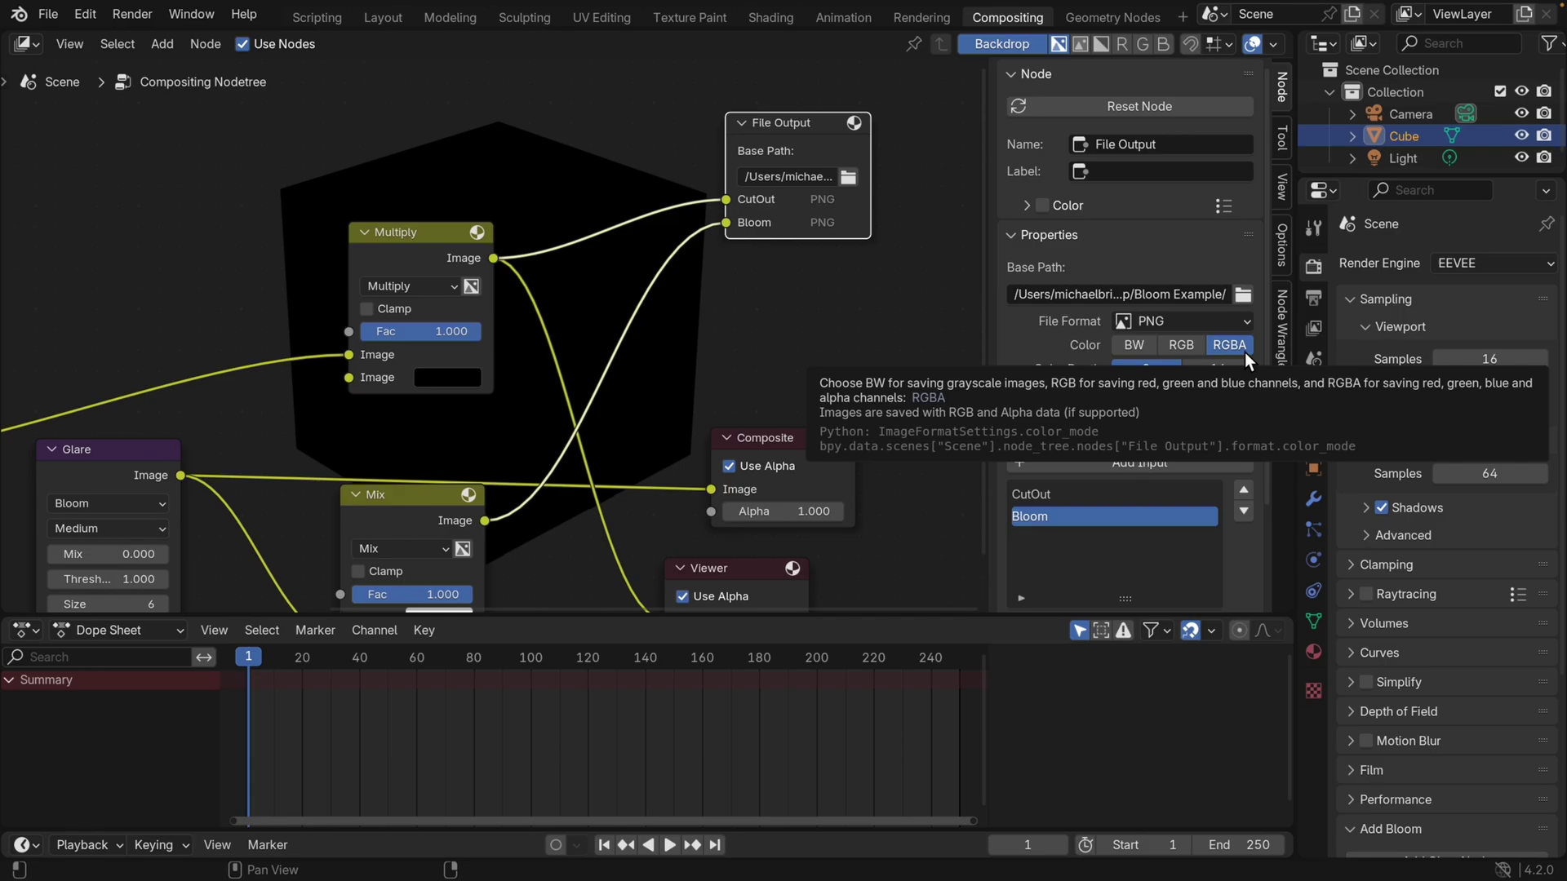
click(123, 18)
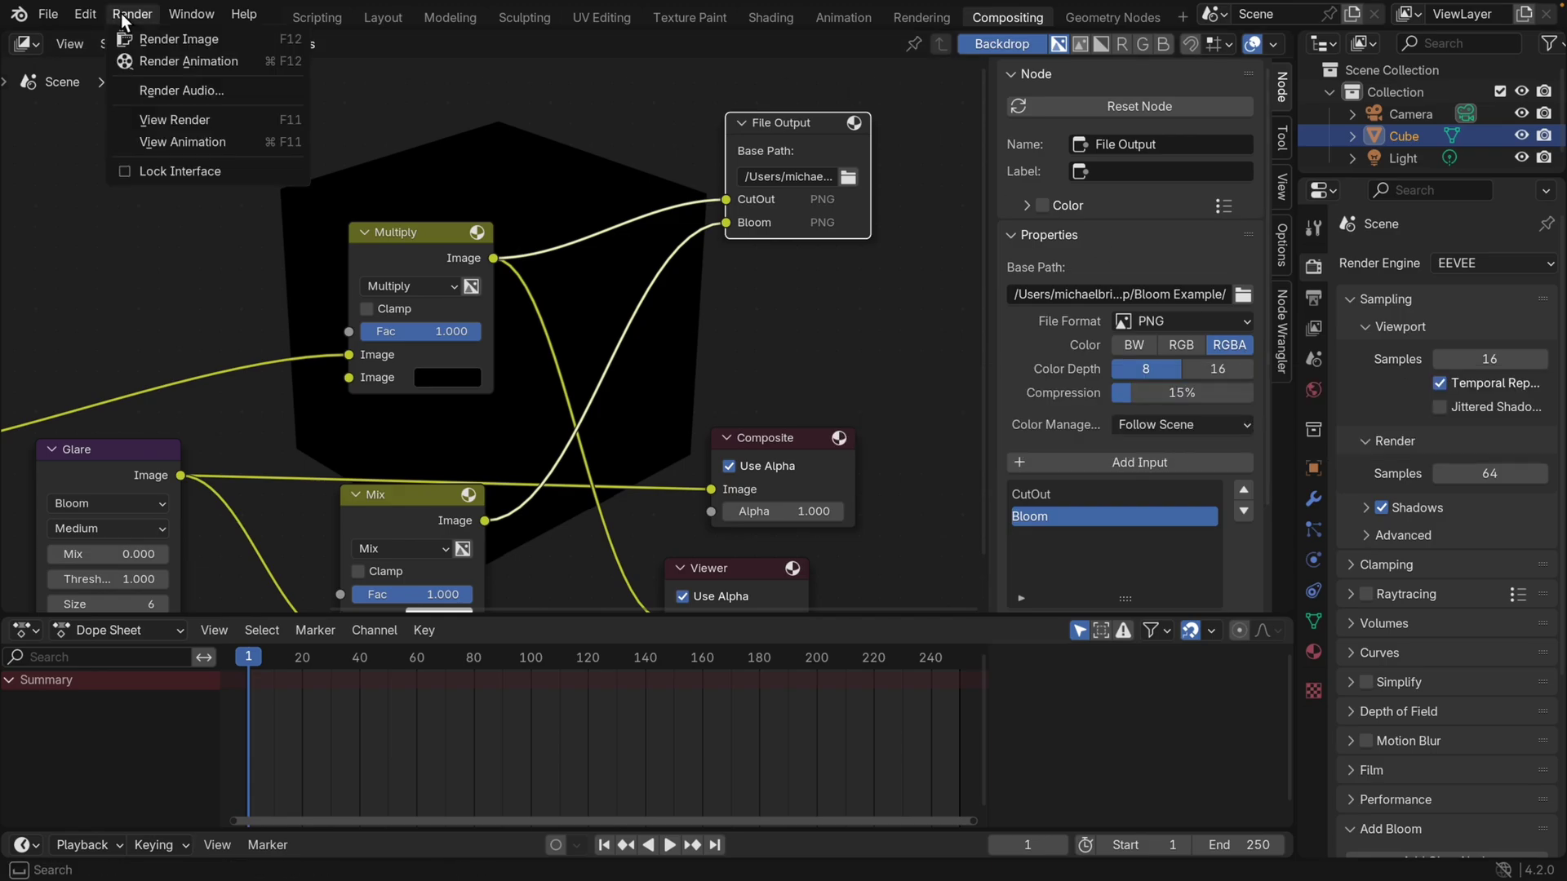
click(178, 38)
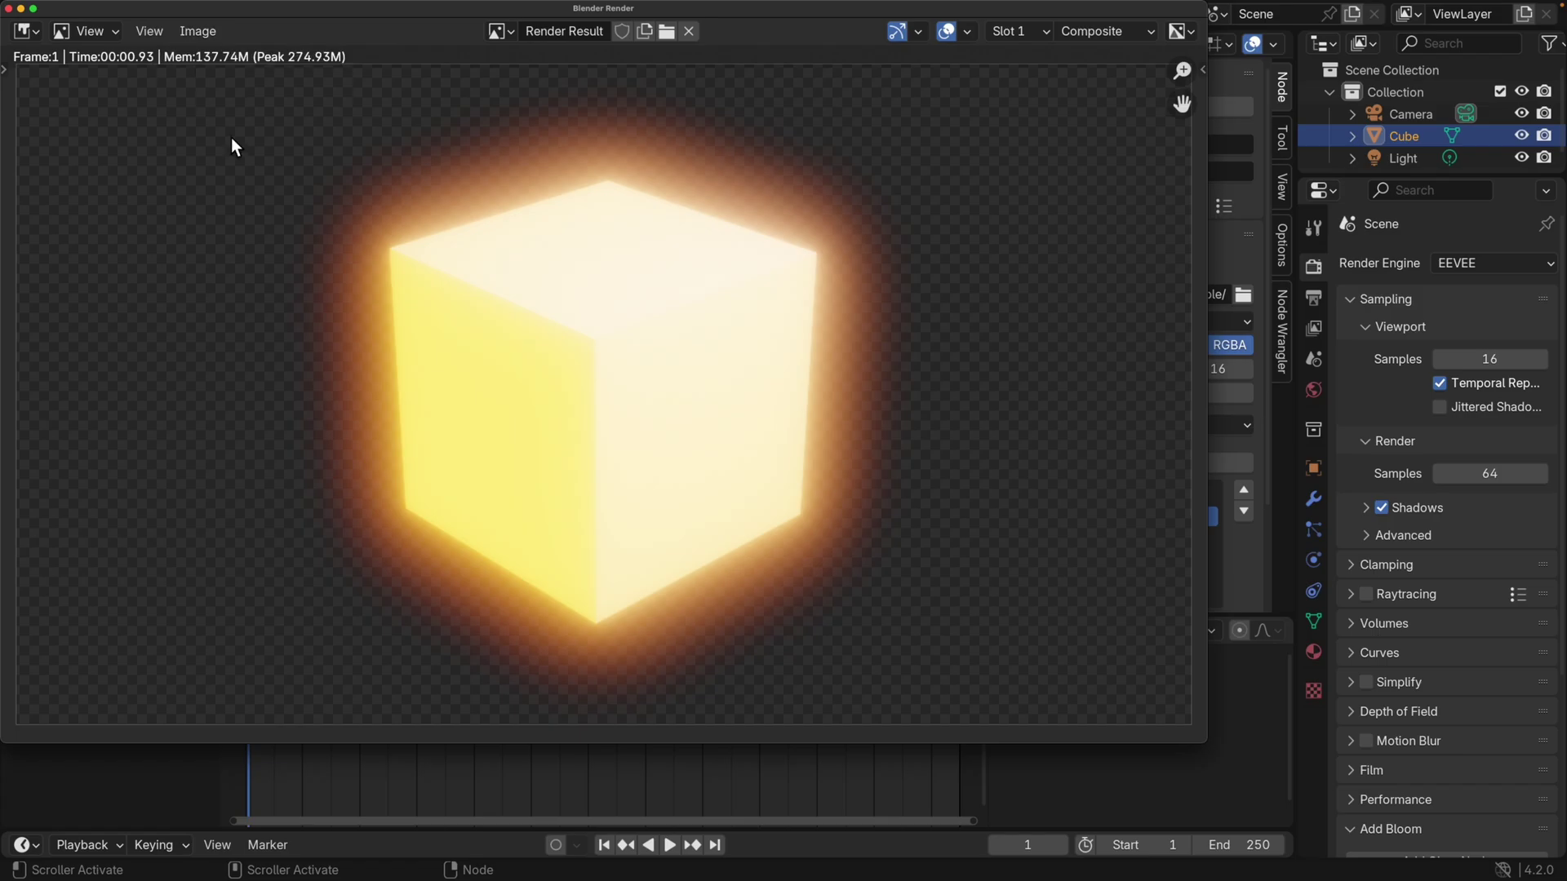
Switch to Affinity Photo and delete the Bloom Test layer, leaving only the black canvas layer.
mouse_move(898, 878)
click(979, 865)
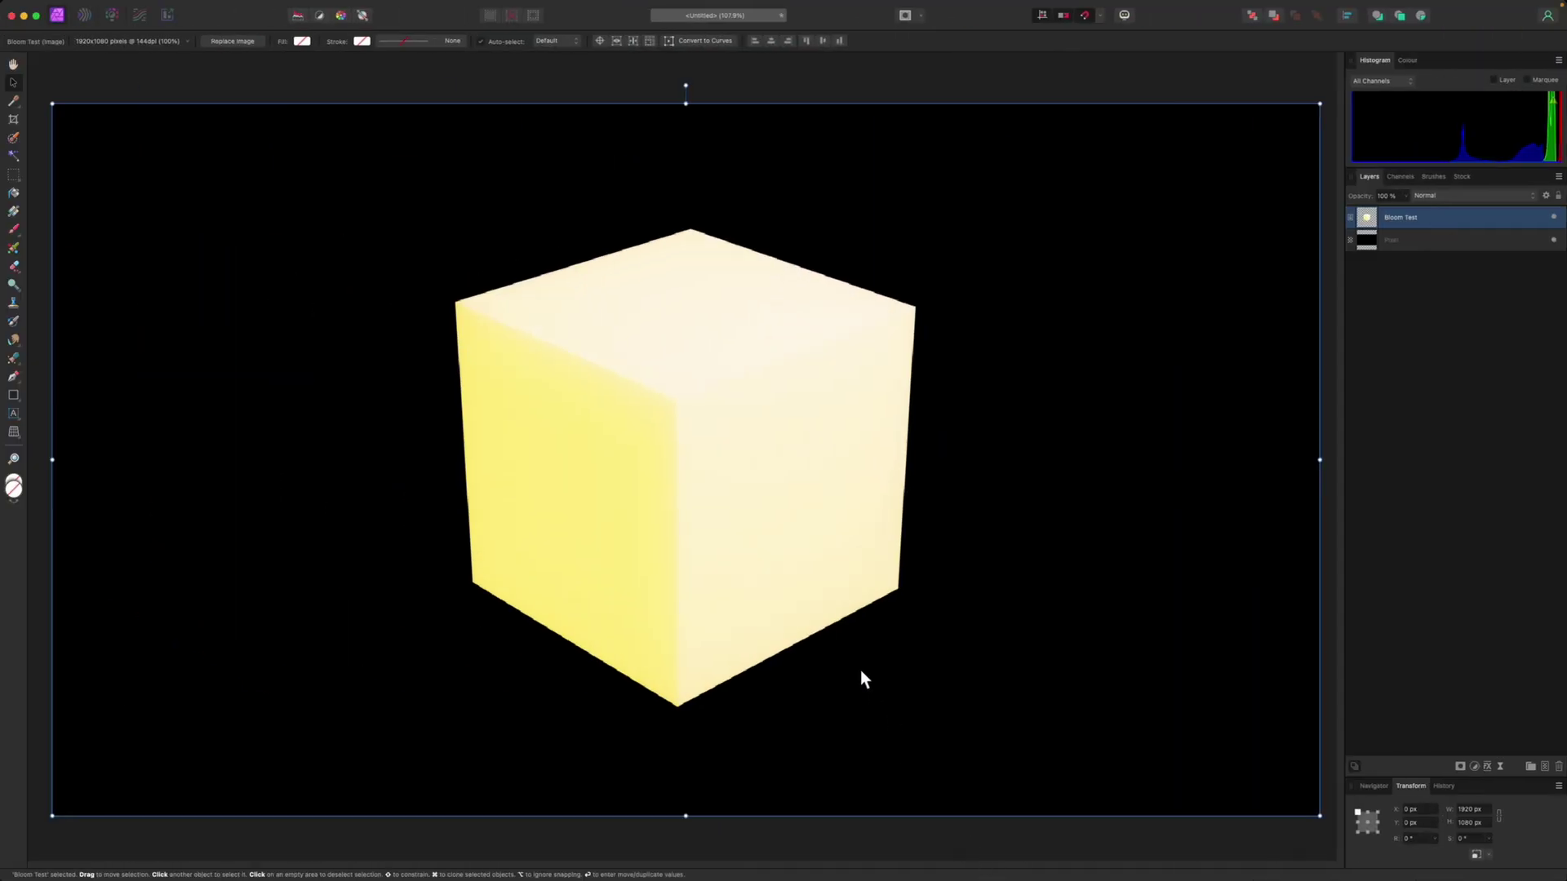
mouse_move(649, 872)
click(520, 865)
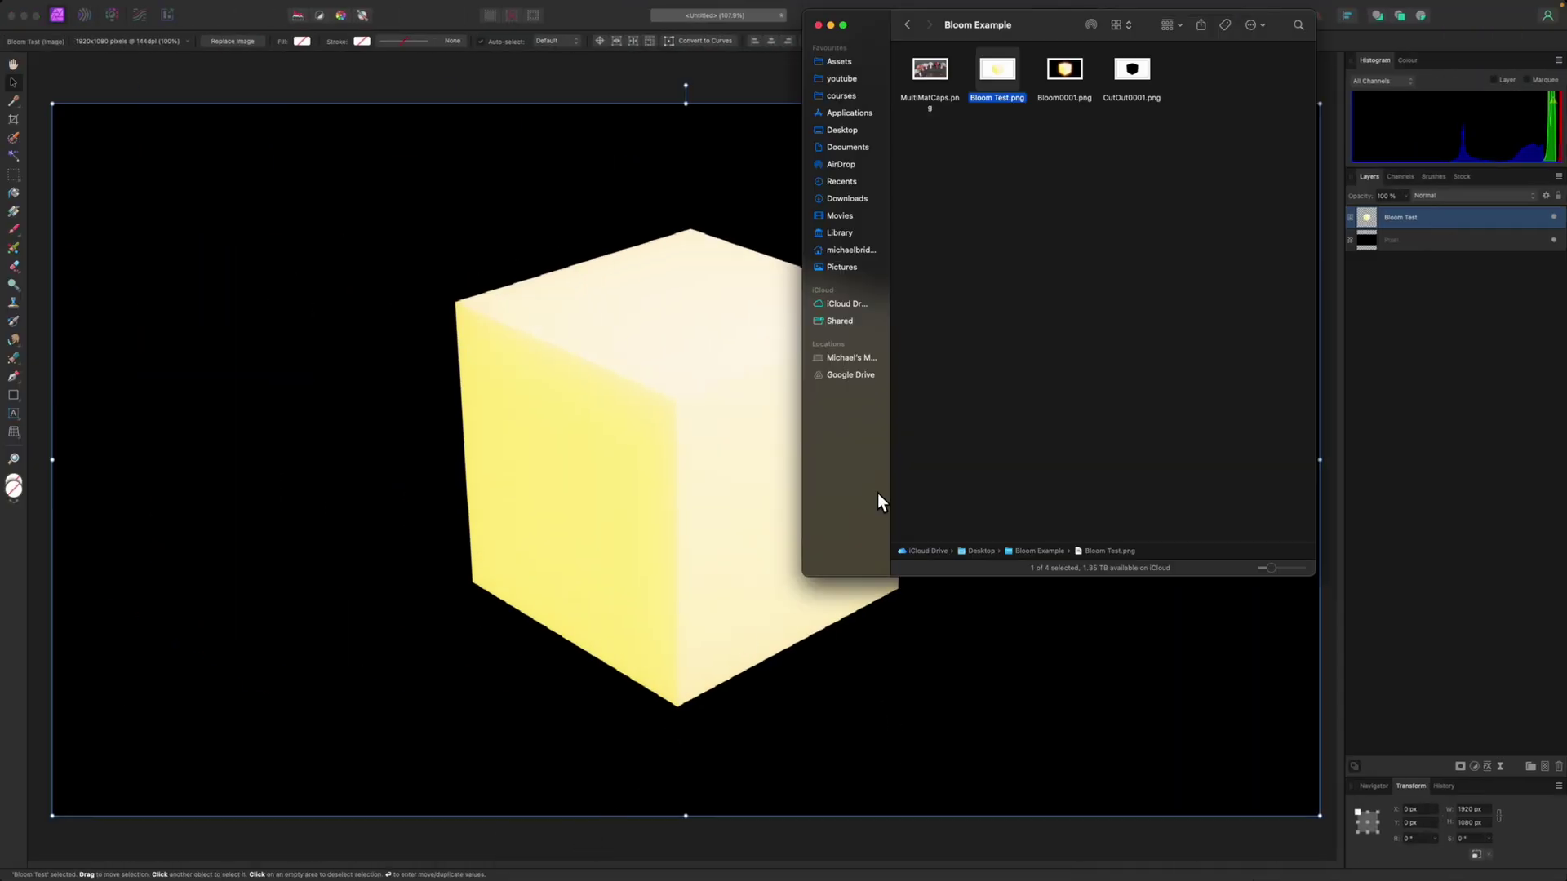
click(1422, 218)
click(1422, 218)
key(Delete)
Place Bloom0001.png from the Bloom Example folder in Finder onto the black canvas.
mouse_move(871, 865)
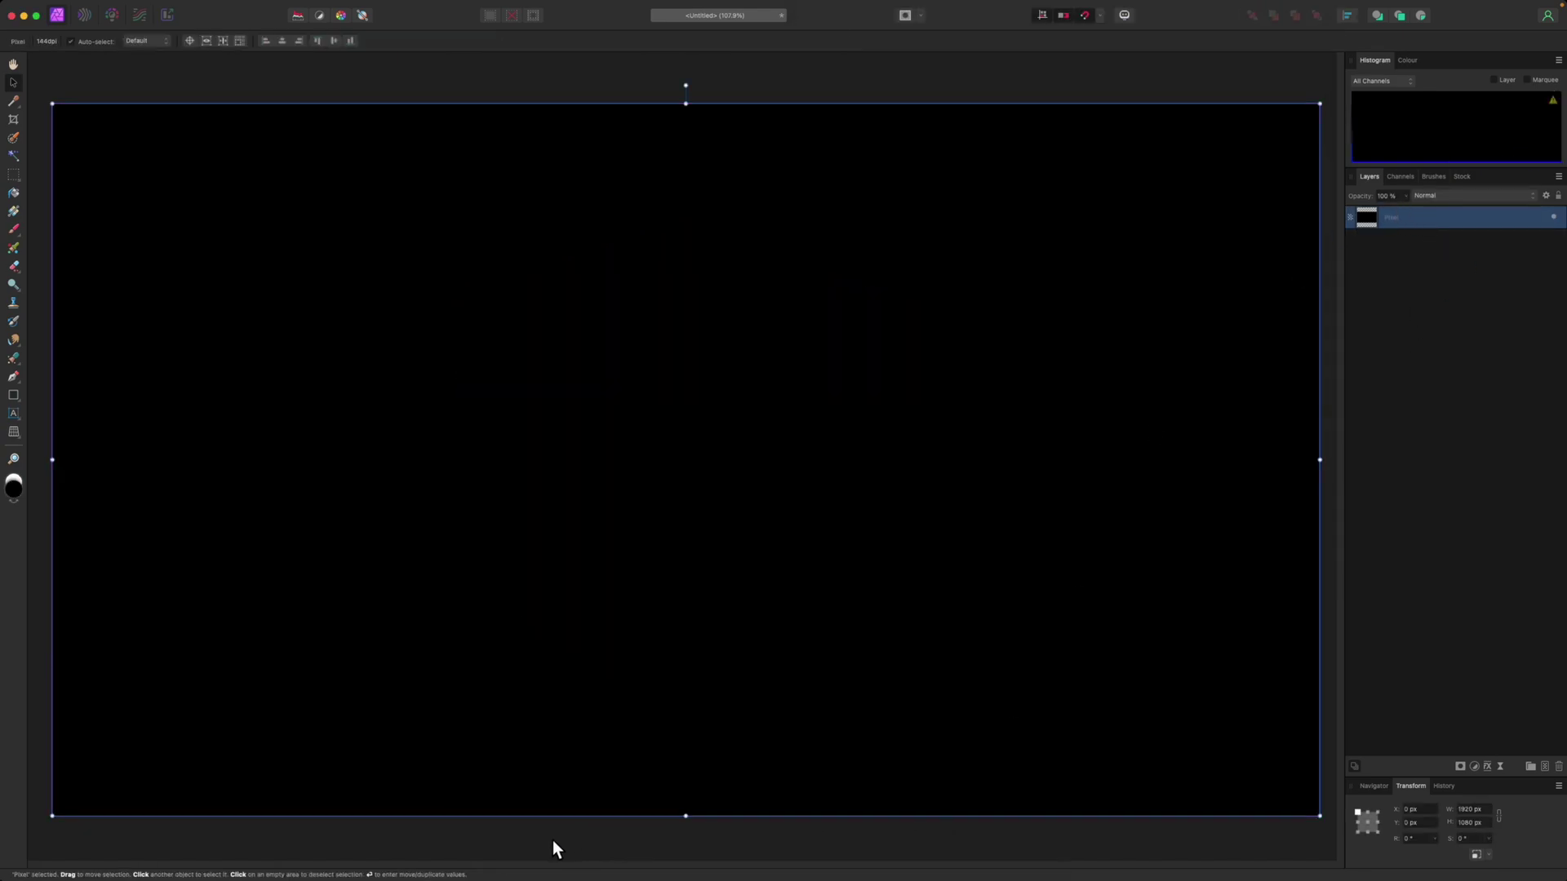
click(518, 865)
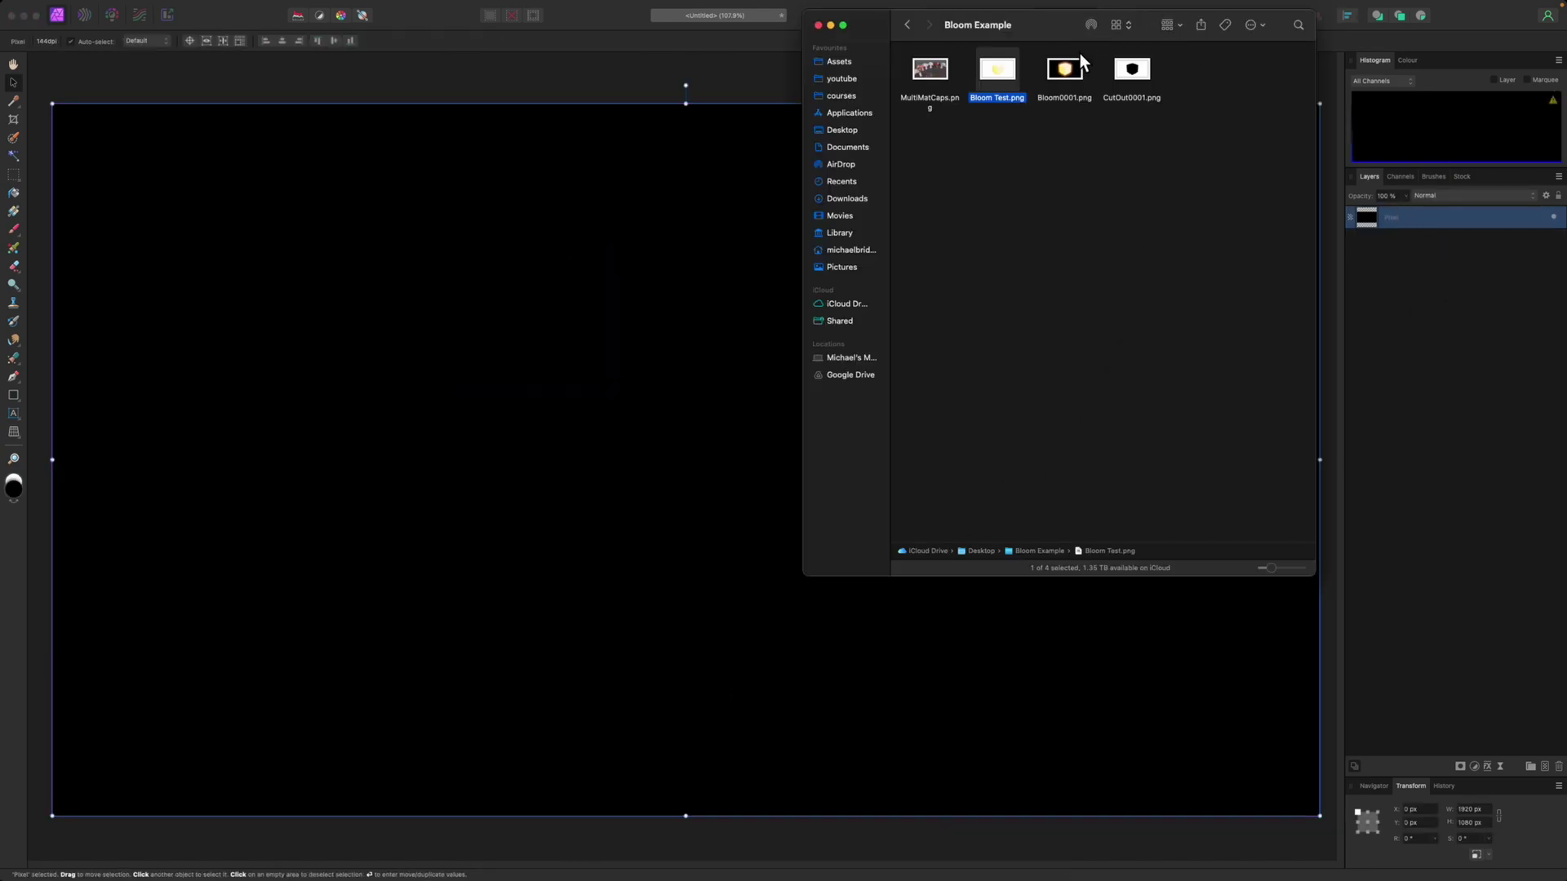
drag(1076, 69, 578, 423)
mouse_move(519, 865)
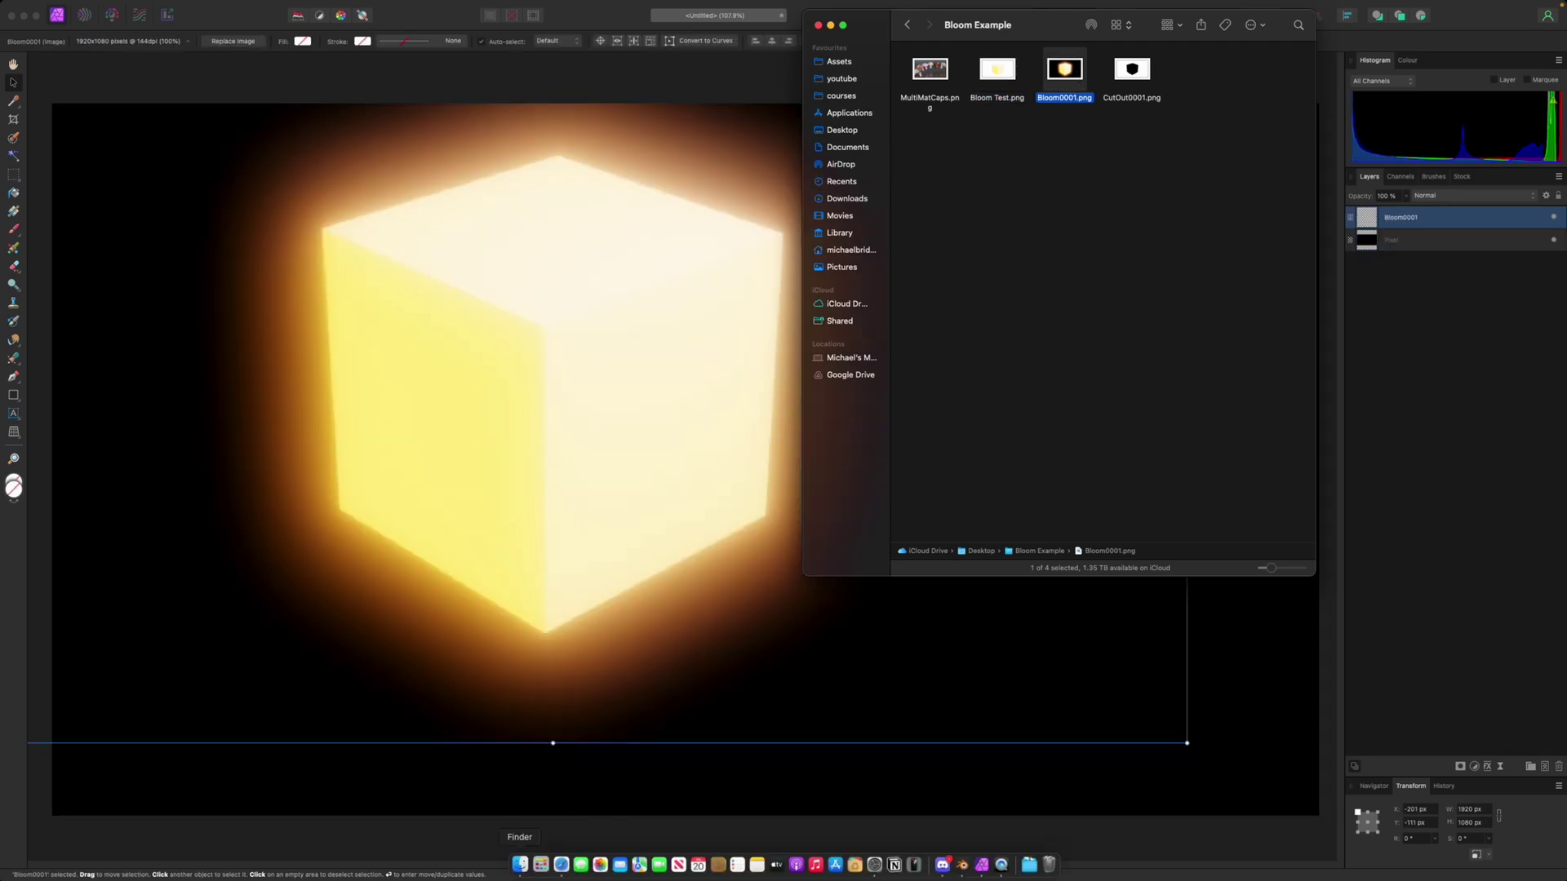
Place CutOut0001.png from the Bloom Example folder onto the canvas and close the Finder window.
drag(1132, 72, 825, 504)
key(super+w)
Align the Bloom0001 layer with the canvas edges and move it above CutOut0001 in the layer order.
click(844, 329)
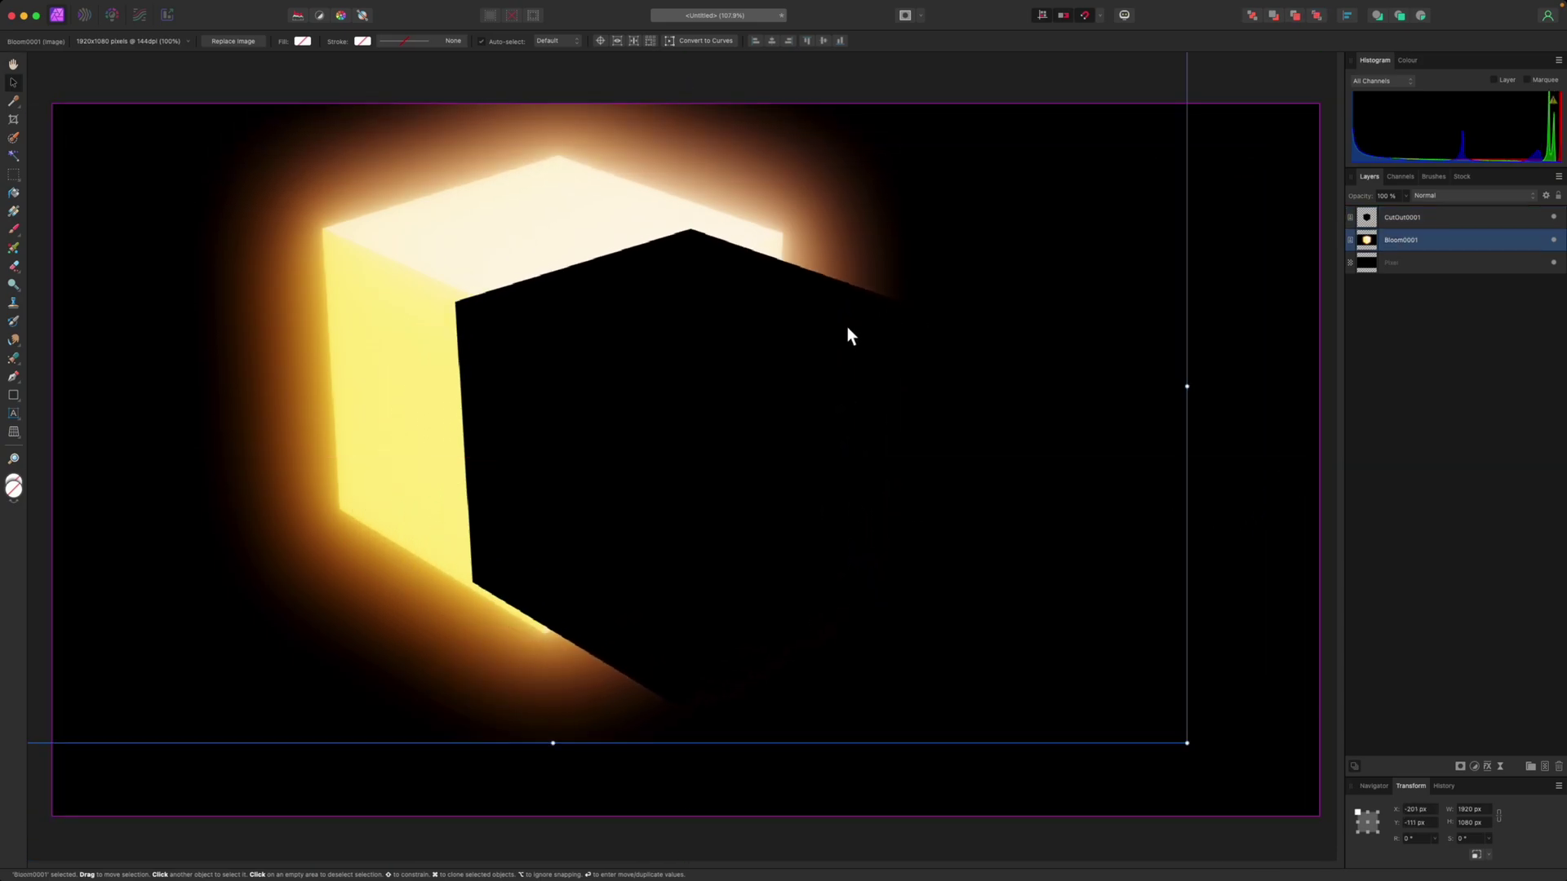
drag(845, 330, 957, 434)
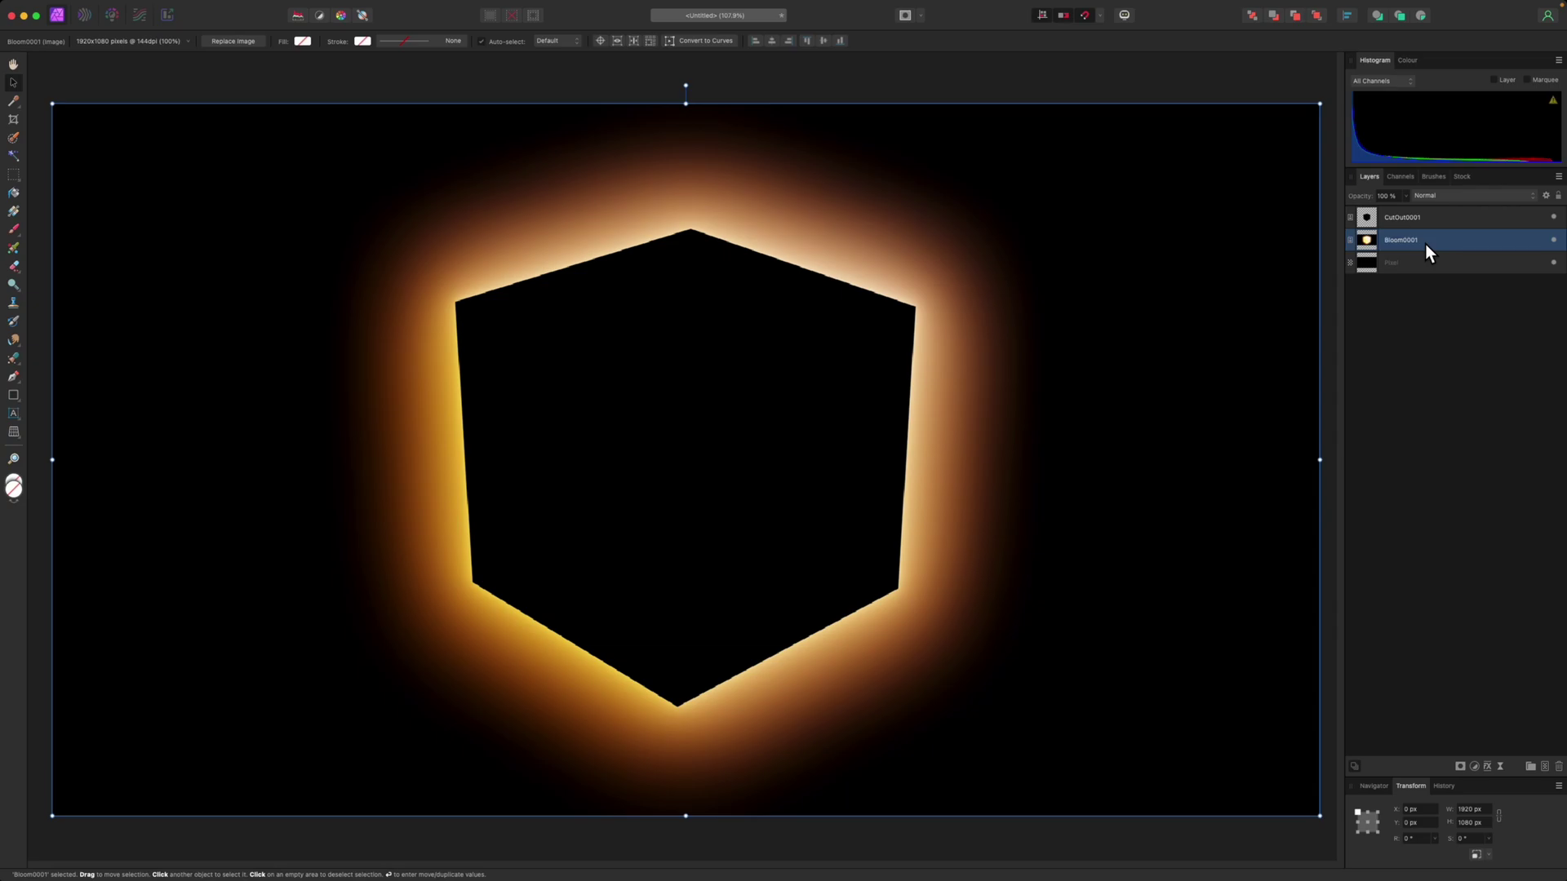
drag(1425, 243, 1428, 212)
Place MultiMatCaps.png from the Bloom Example folder directly above the black Pixel layer and hide that black layer.
click(1418, 264)
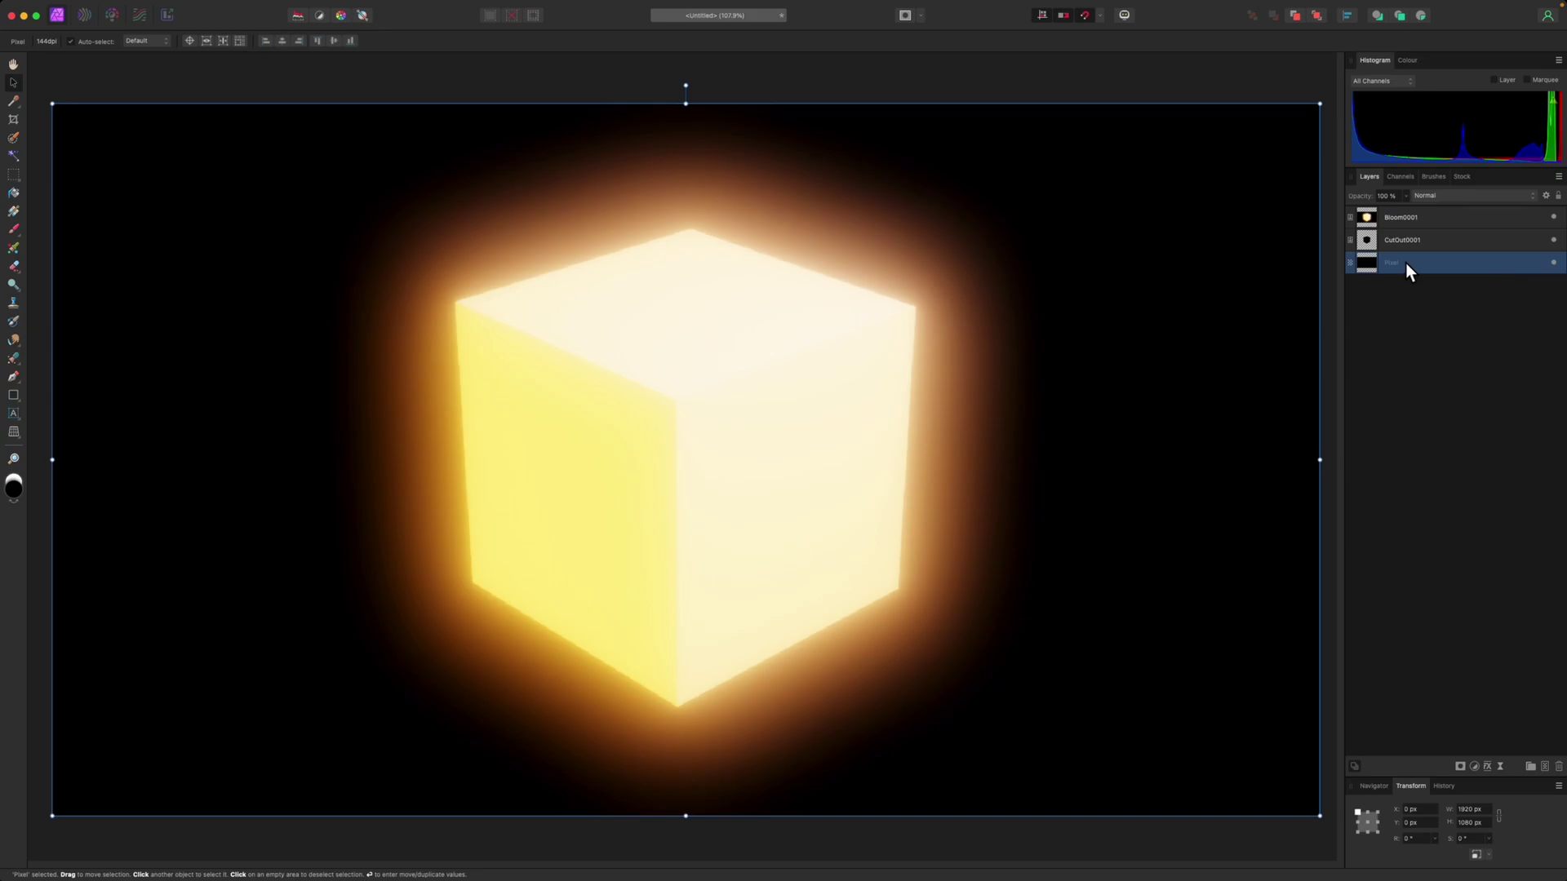
mouse_move(521, 873)
click(521, 867)
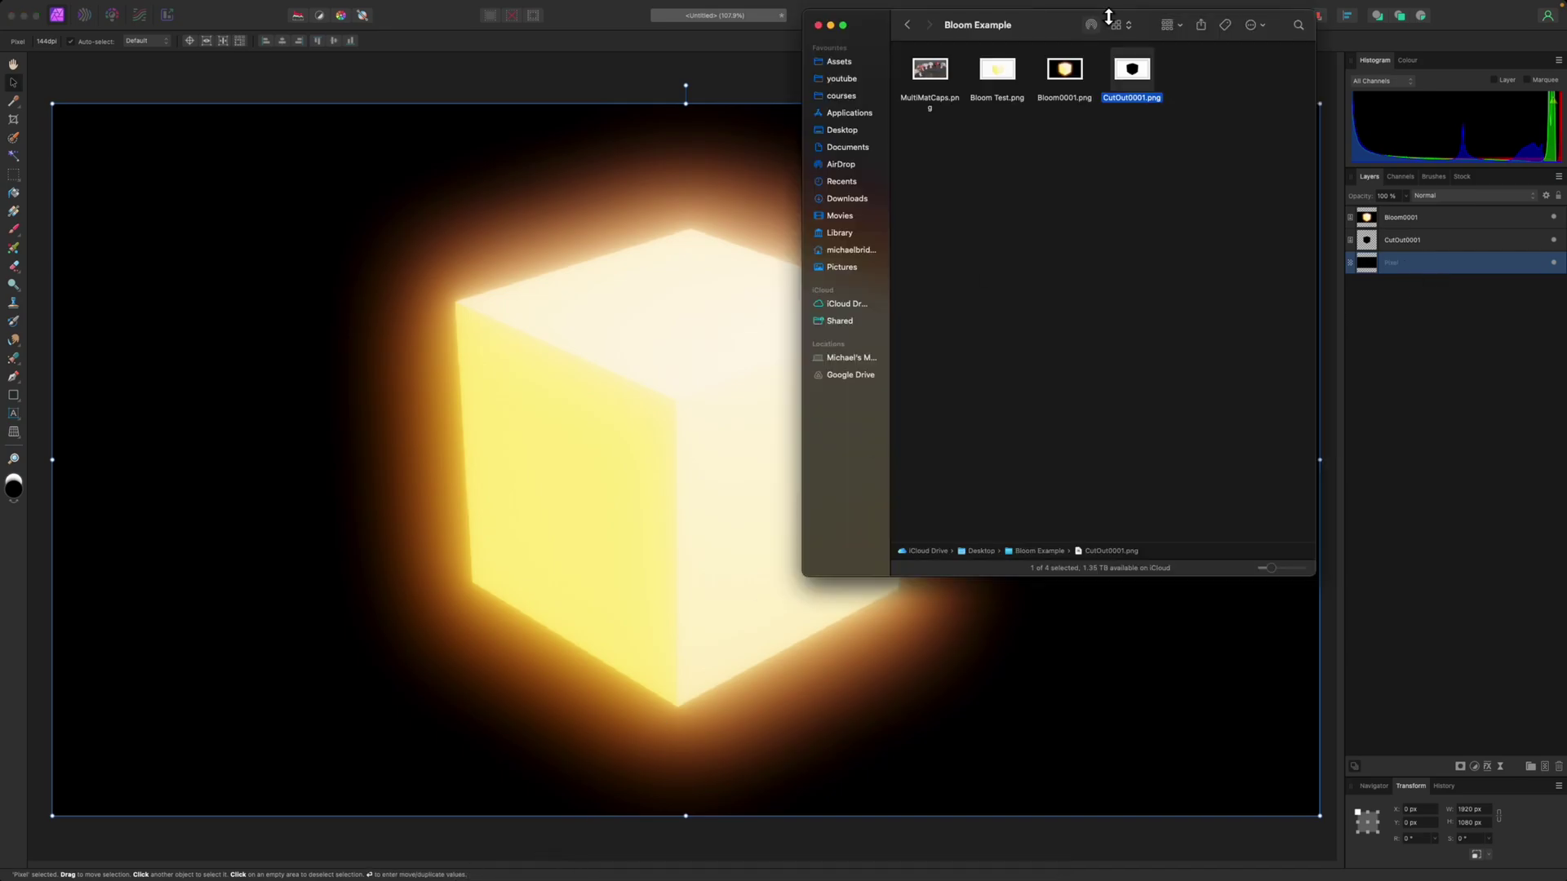
drag(947, 86, 486, 351)
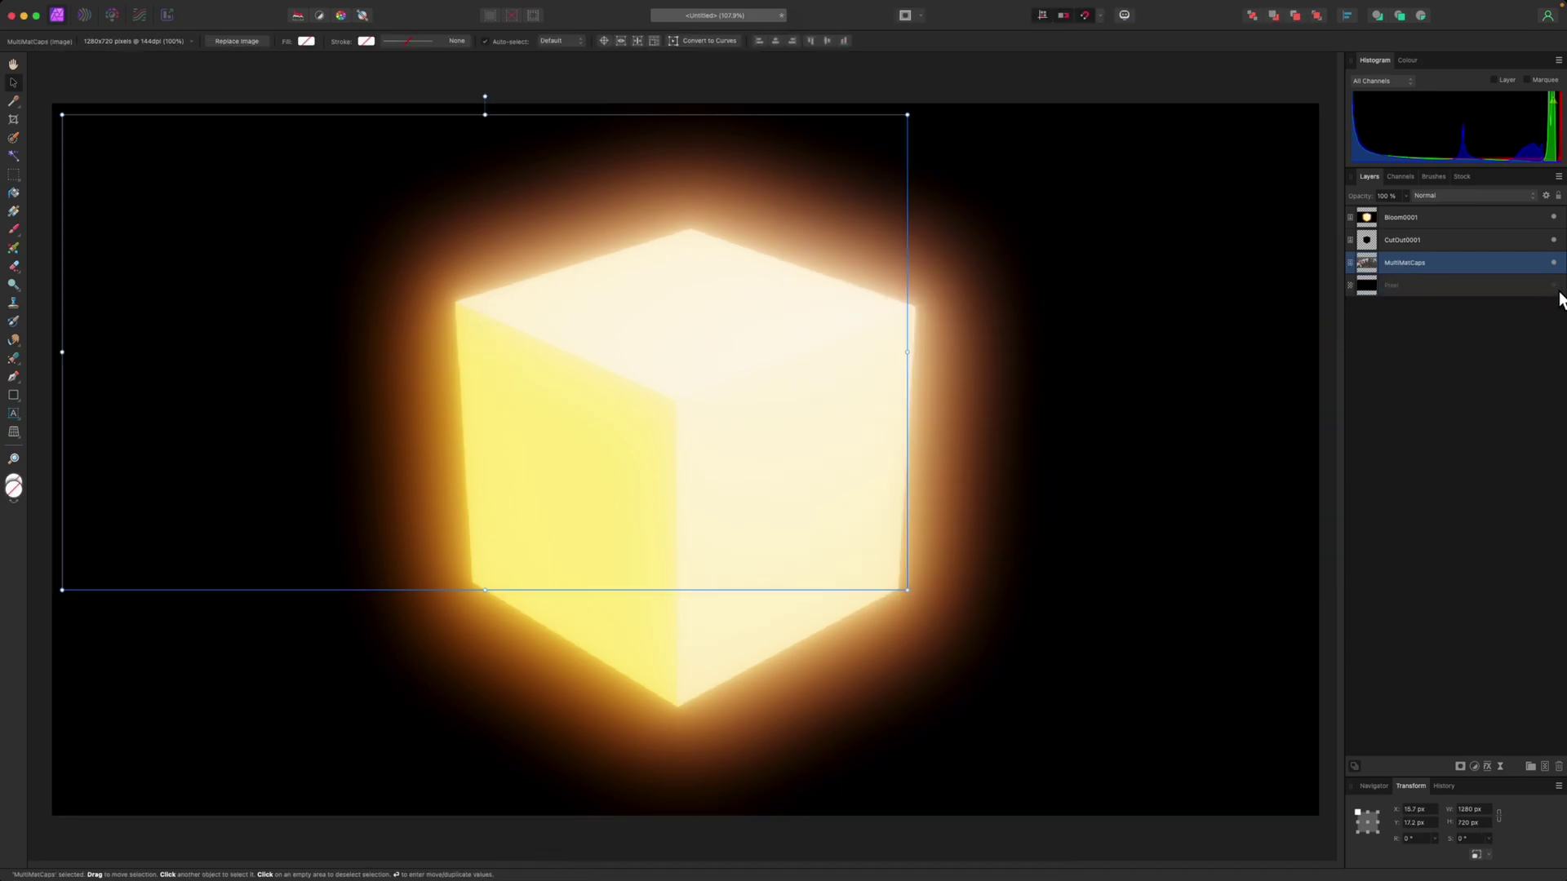
Snap the MultiMatCaps image to the canvas's upper-left corner and scale it up to fill the whole canvas.
click(863, 377)
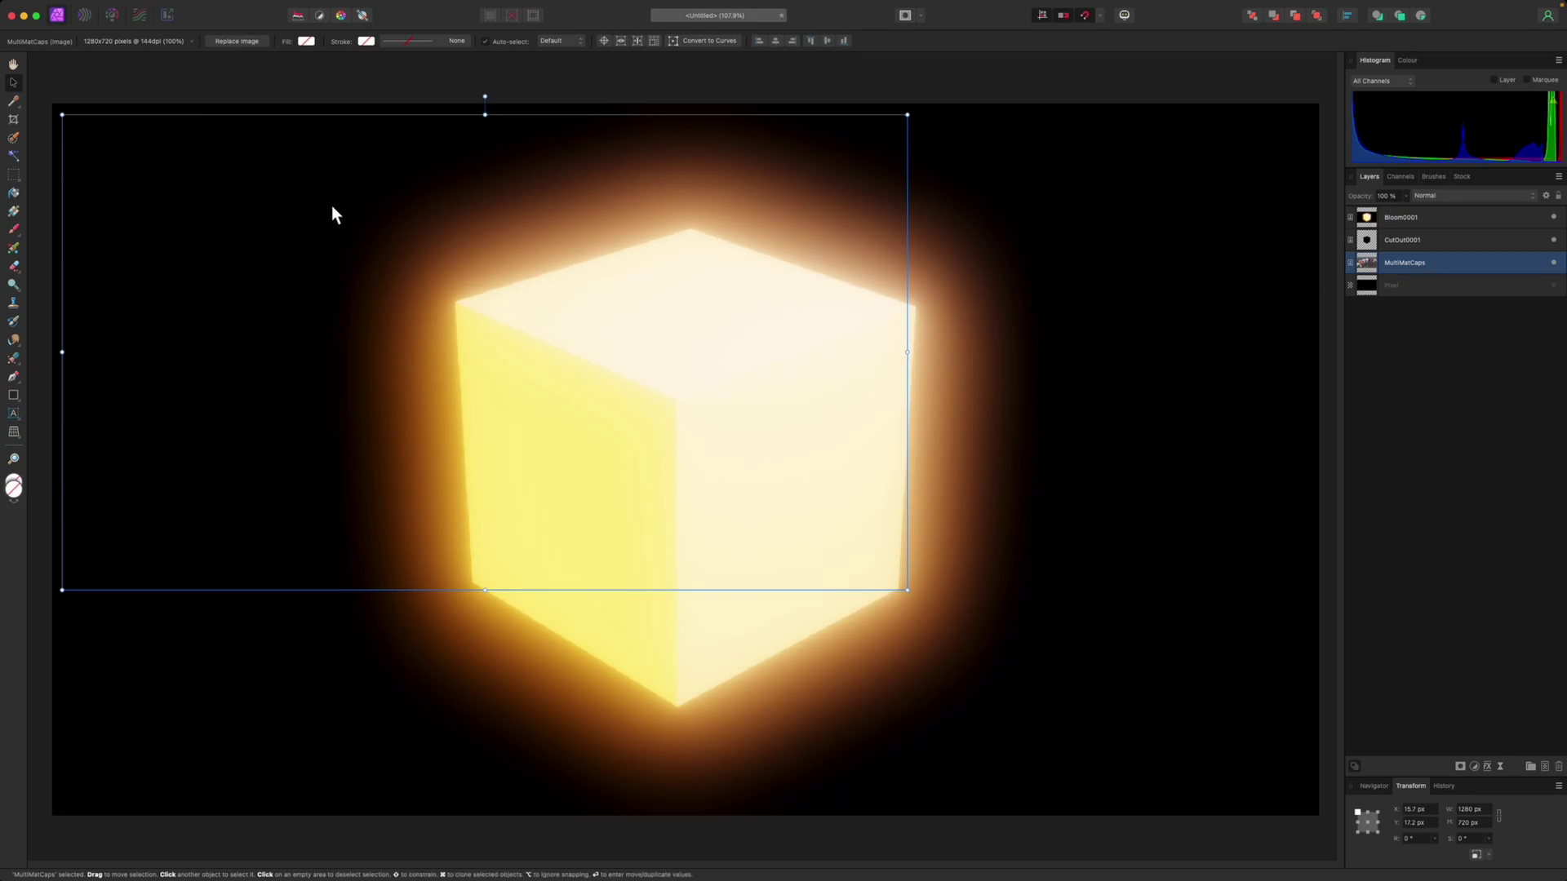
drag(295, 222, 280, 230)
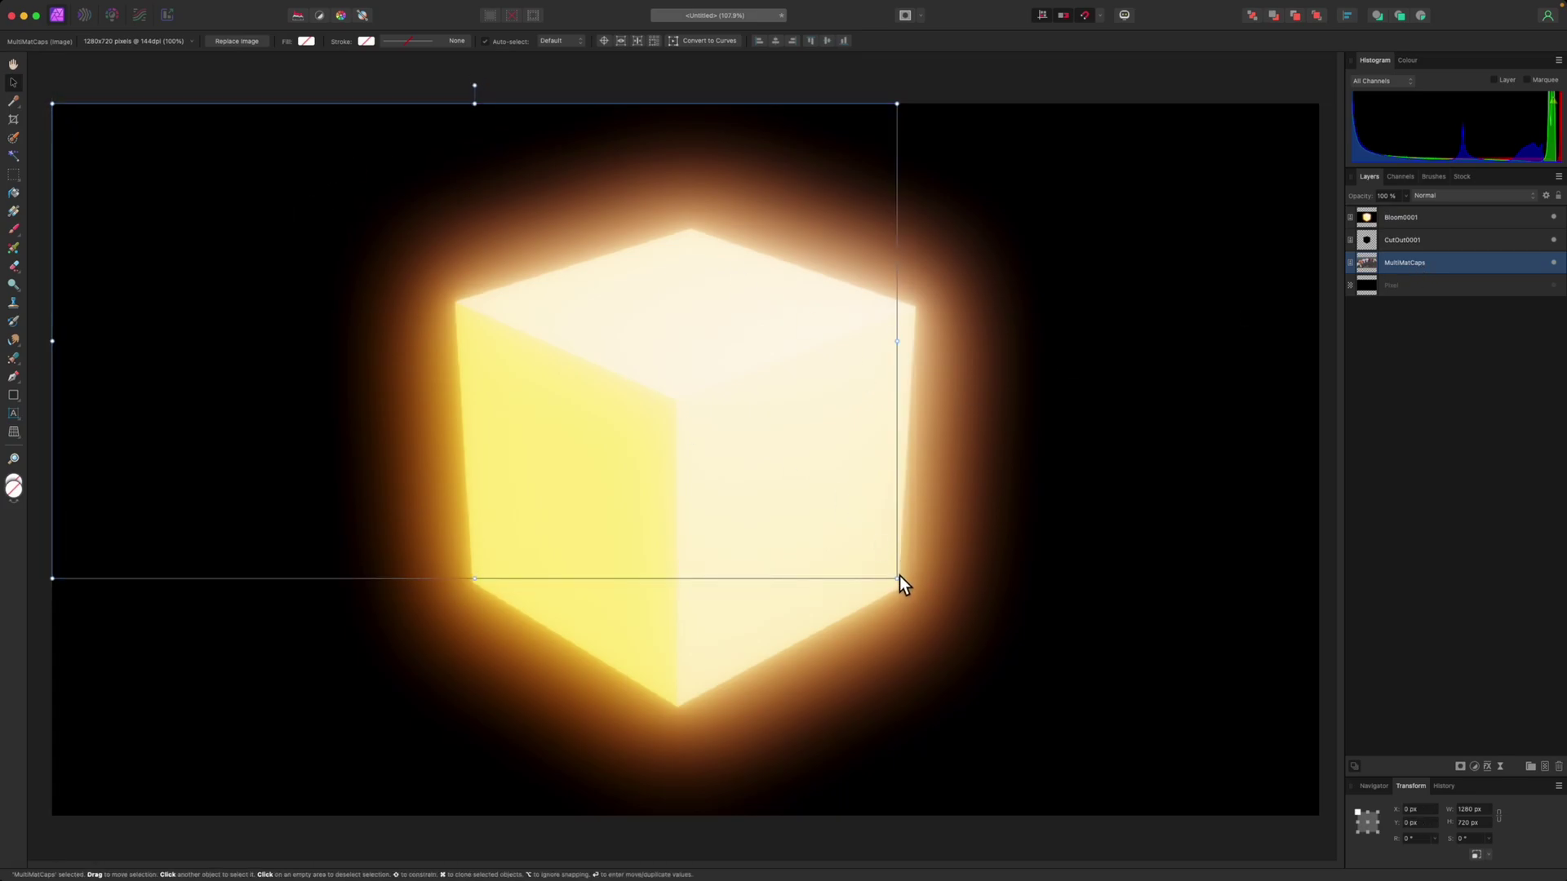
drag(897, 579, 1320, 822)
Set the blend mode of the Bloom0001 layer to Add.
click(1449, 243)
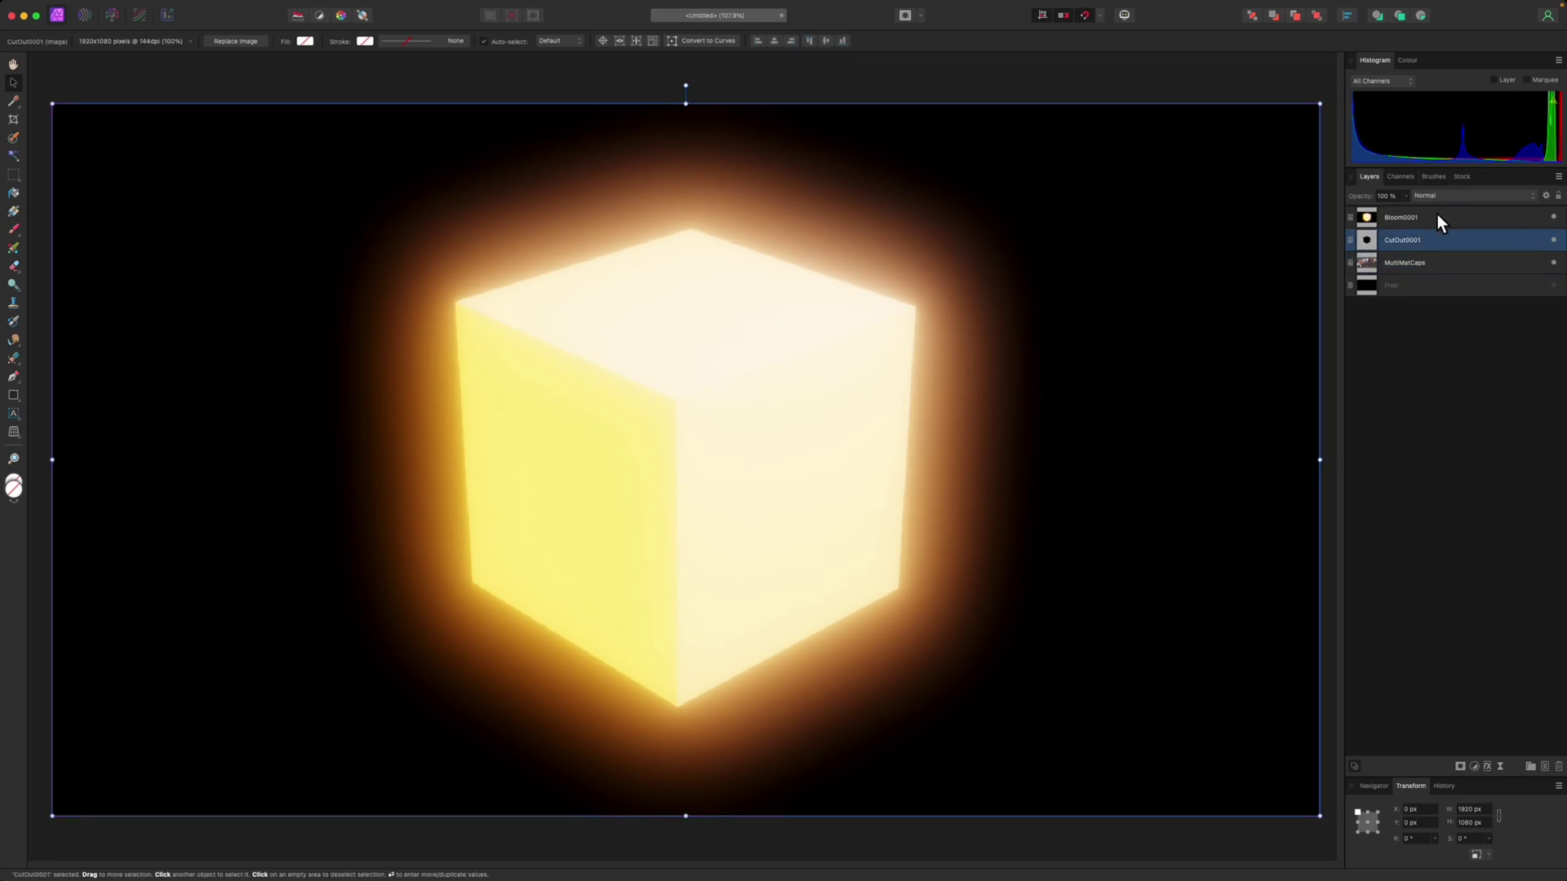
click(1436, 216)
click(1454, 195)
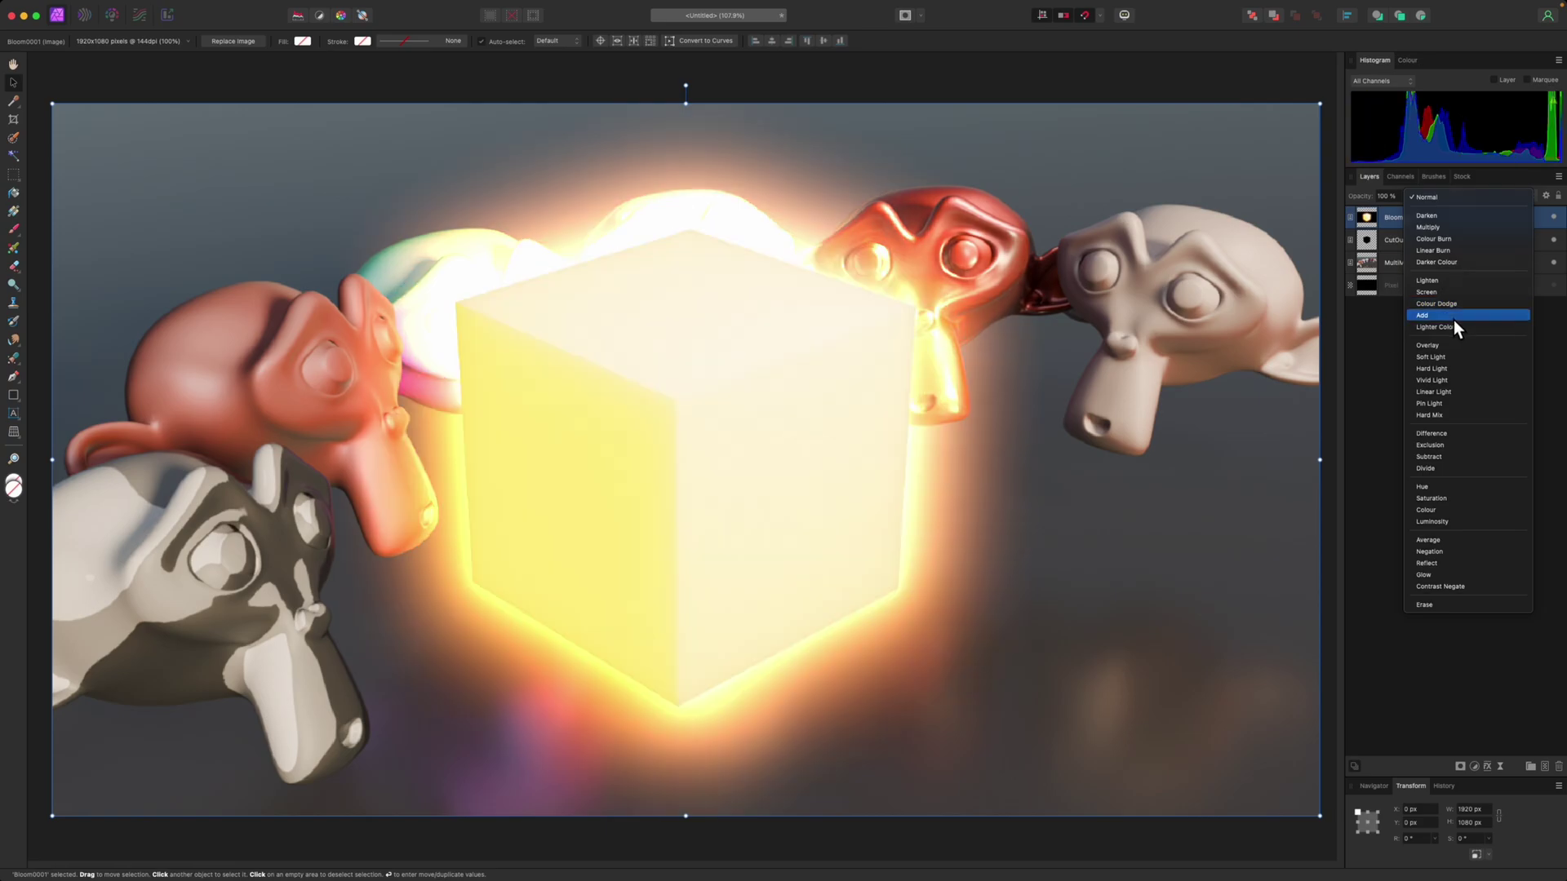
click(1452, 316)
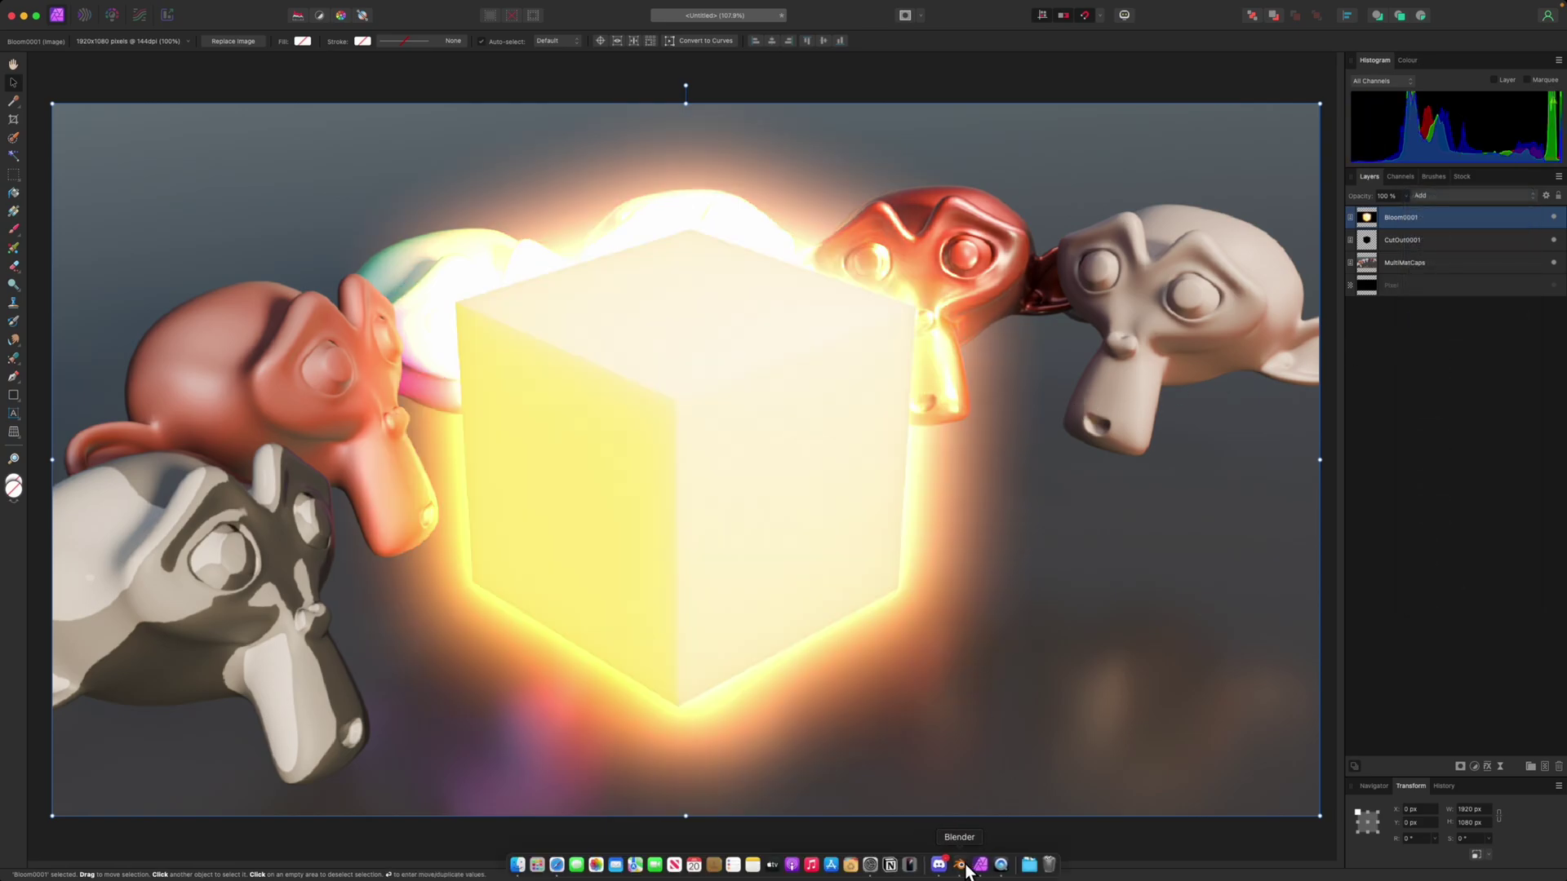
Switch to Blender and close the render result window to return to the compositor.
click(965, 866)
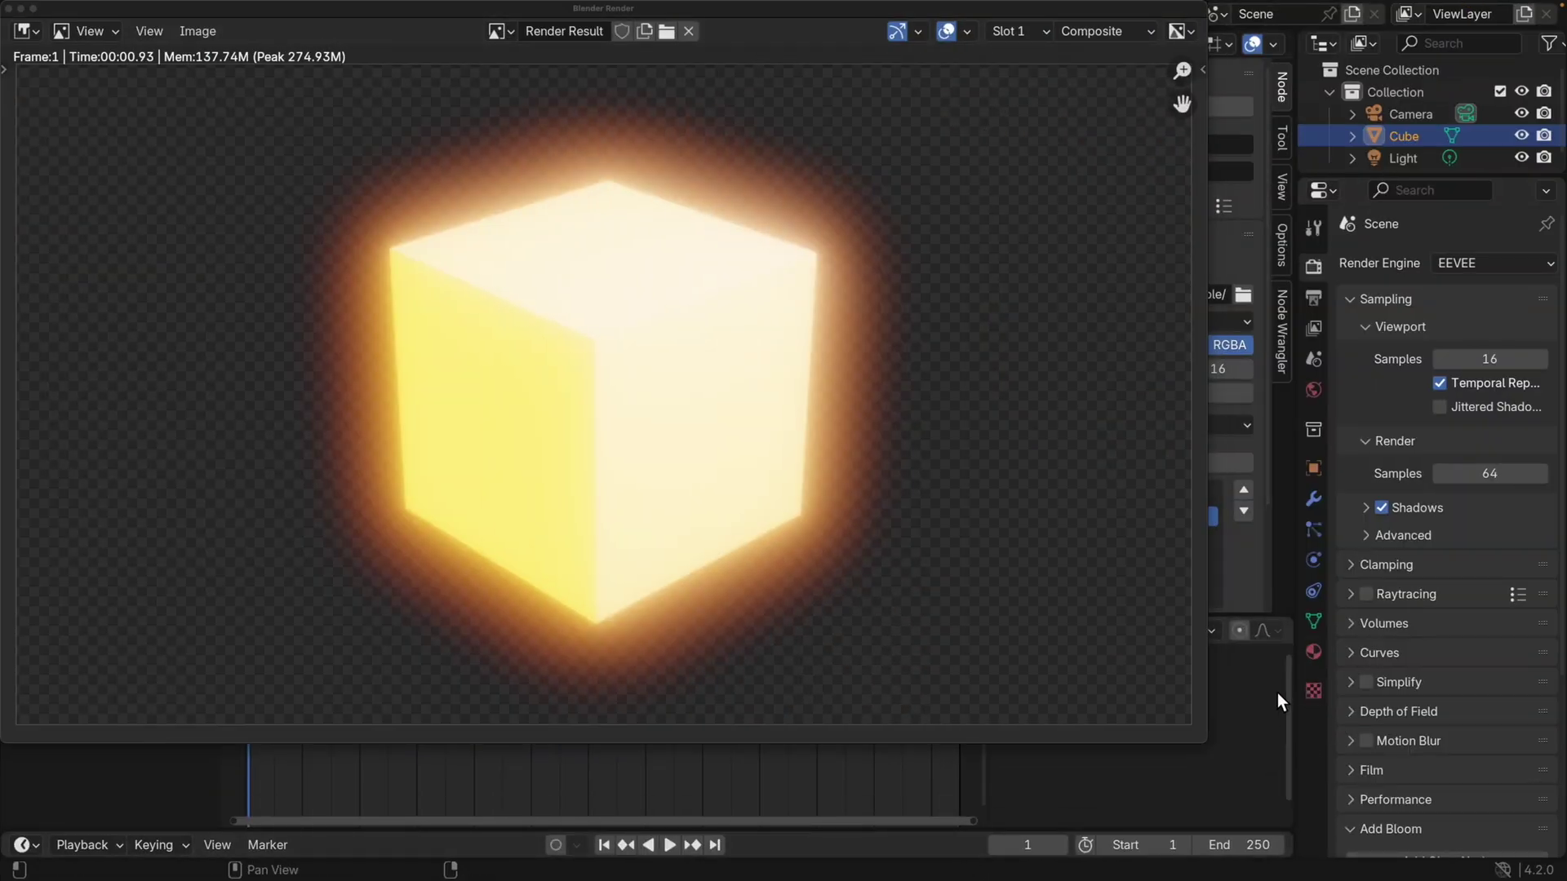
click(16, 7)
click(172, 96)
click(9, 8)
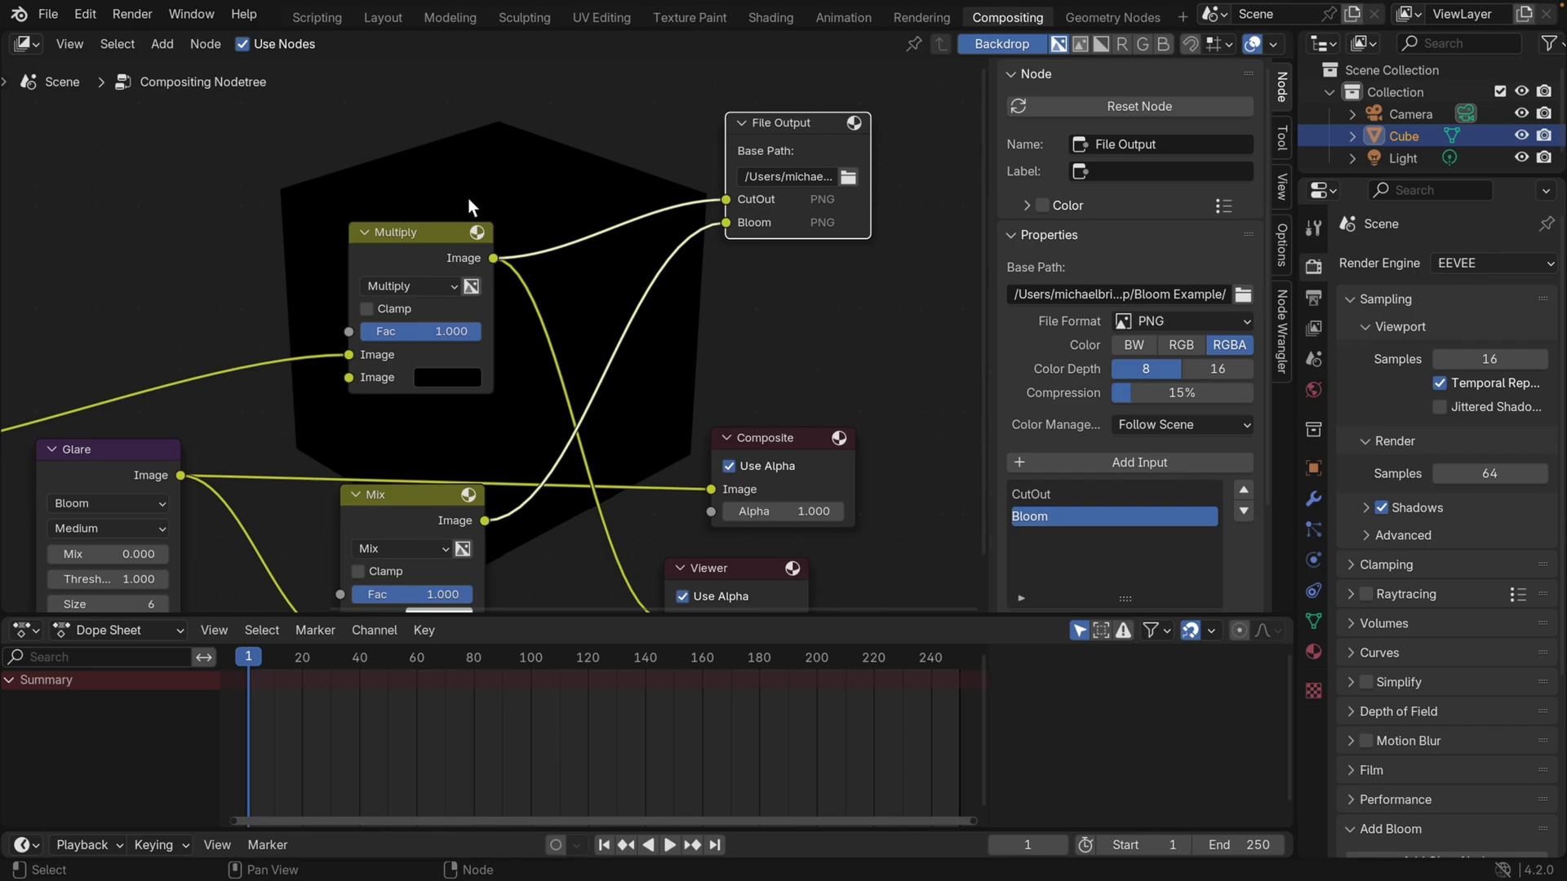
Add a Video Editing workspace to the Blender file.
click(1187, 17)
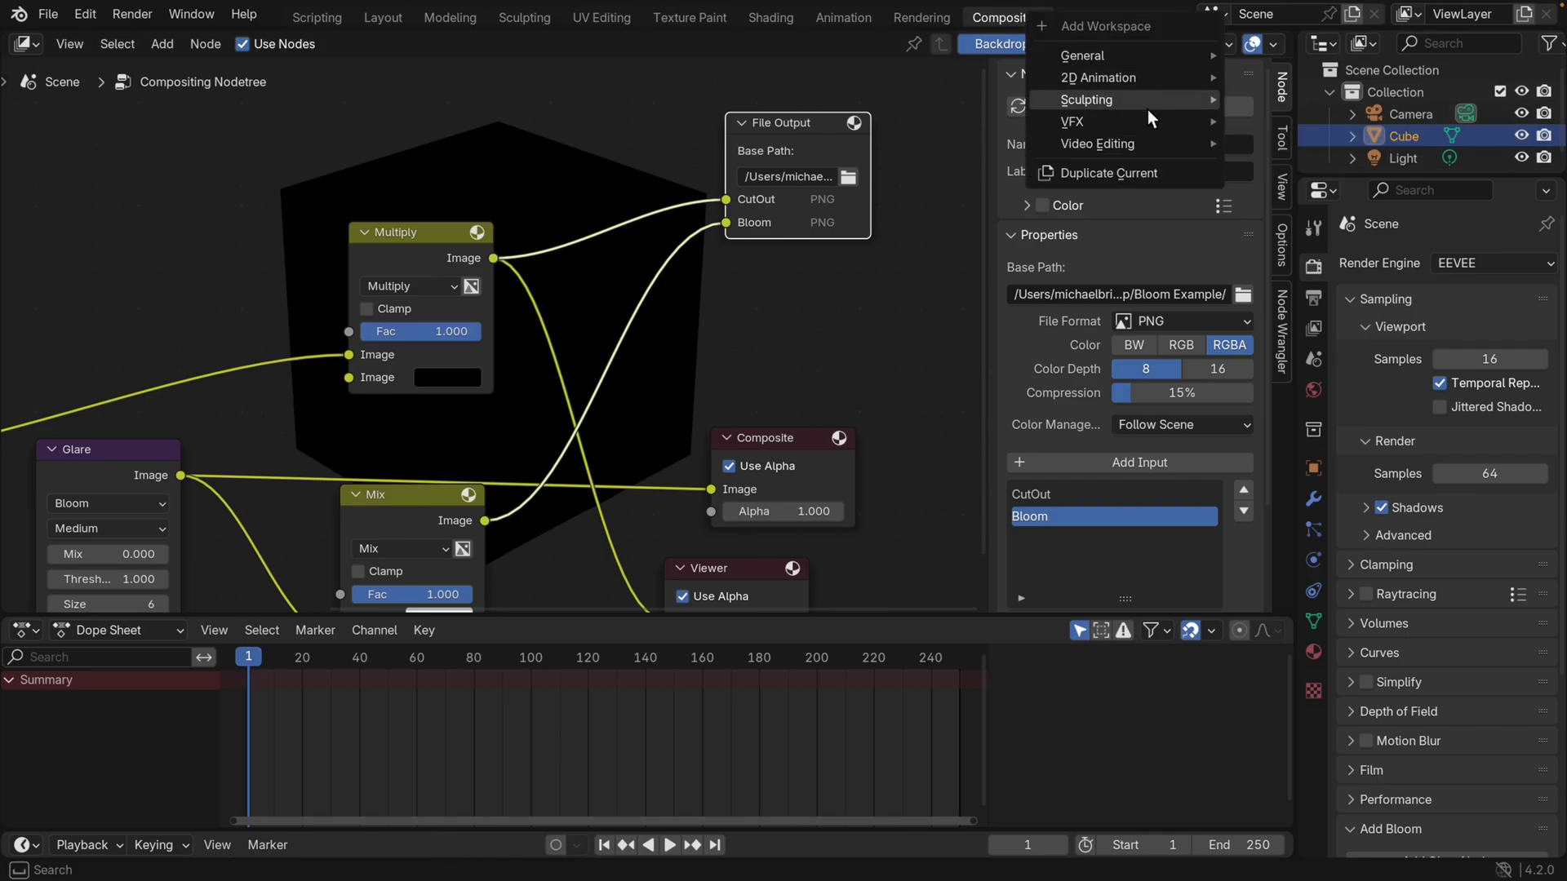
mouse_move(1149, 145)
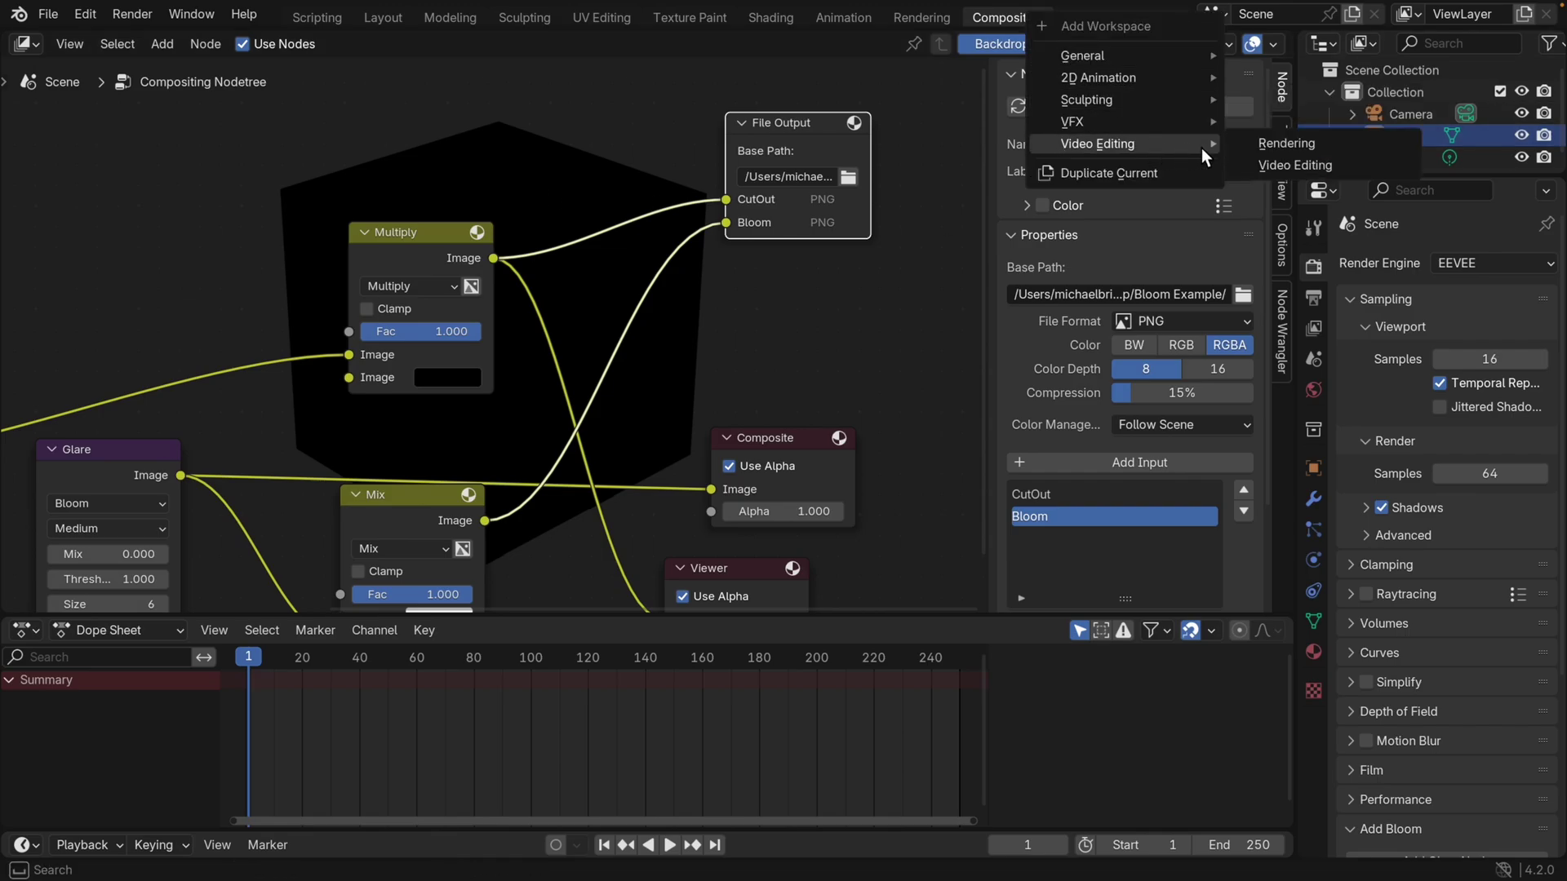
click(1305, 163)
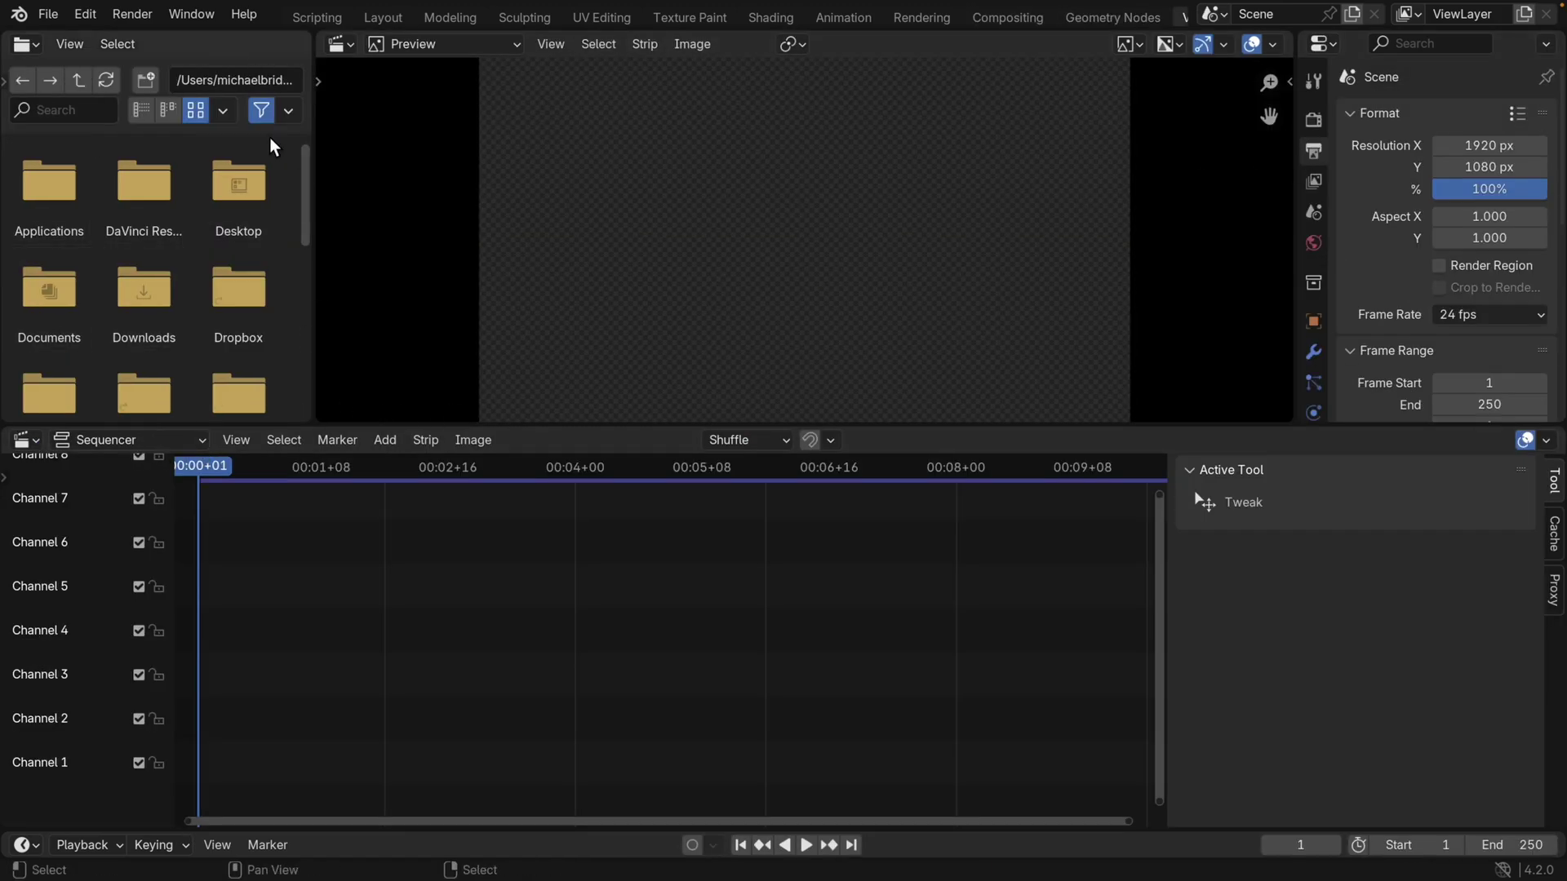
Open the Bloom Example folder on the Desktop in the workspace's file browser.
double_click(235, 204)
click(86, 200)
double_click(92, 200)
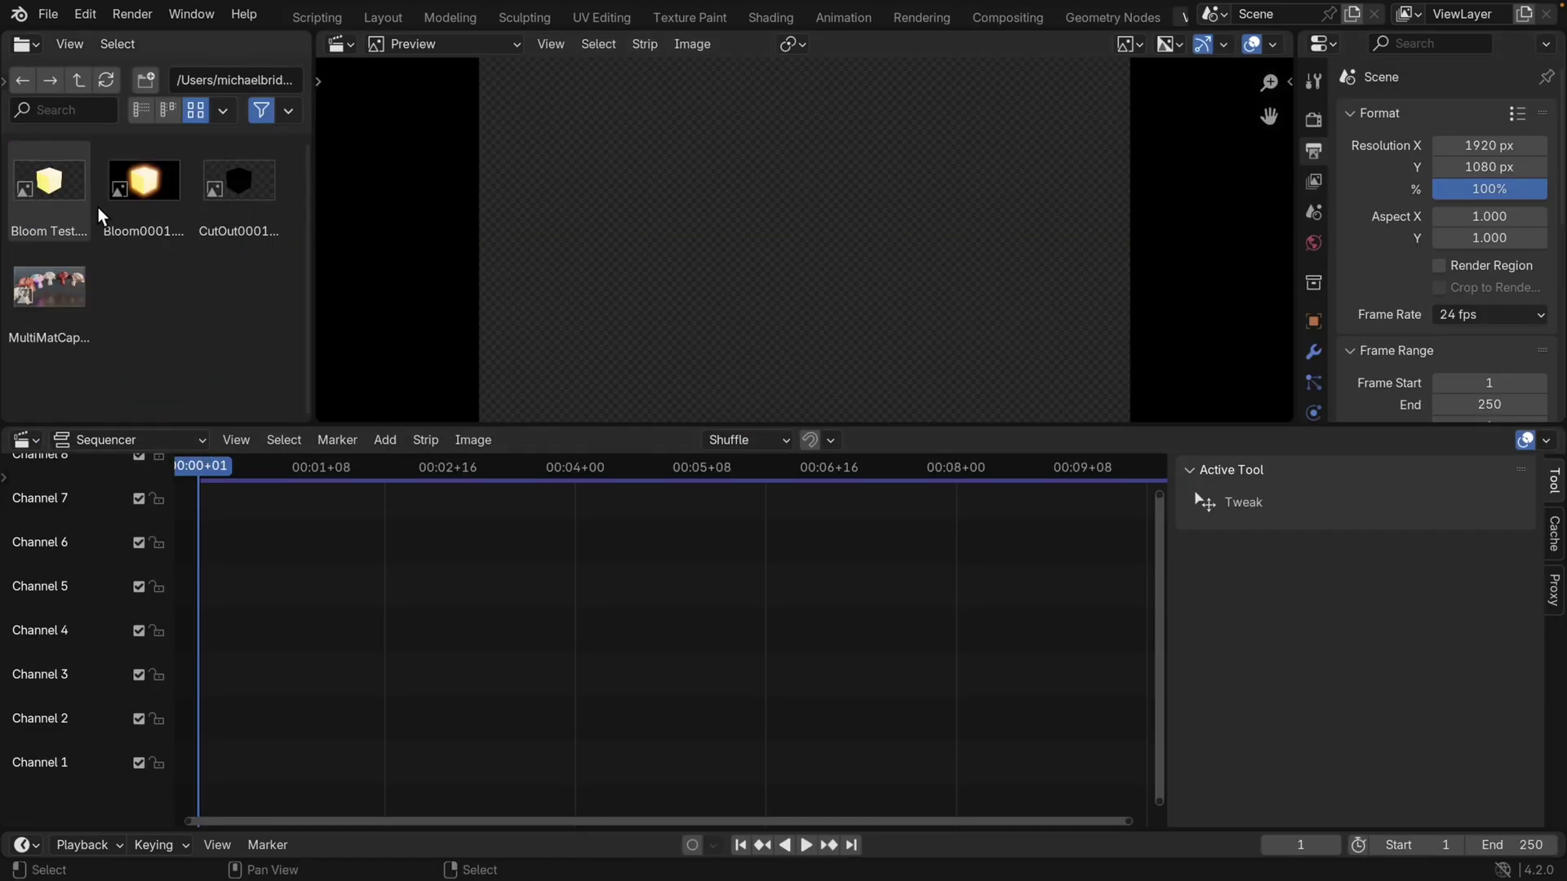
Stack image strips at the sequence start: MultiMatCaps.png on Channel 1, CutOut0001.png on Channel 2 and Bloom0001.png on Channel 3.
drag(78, 286, 200, 808)
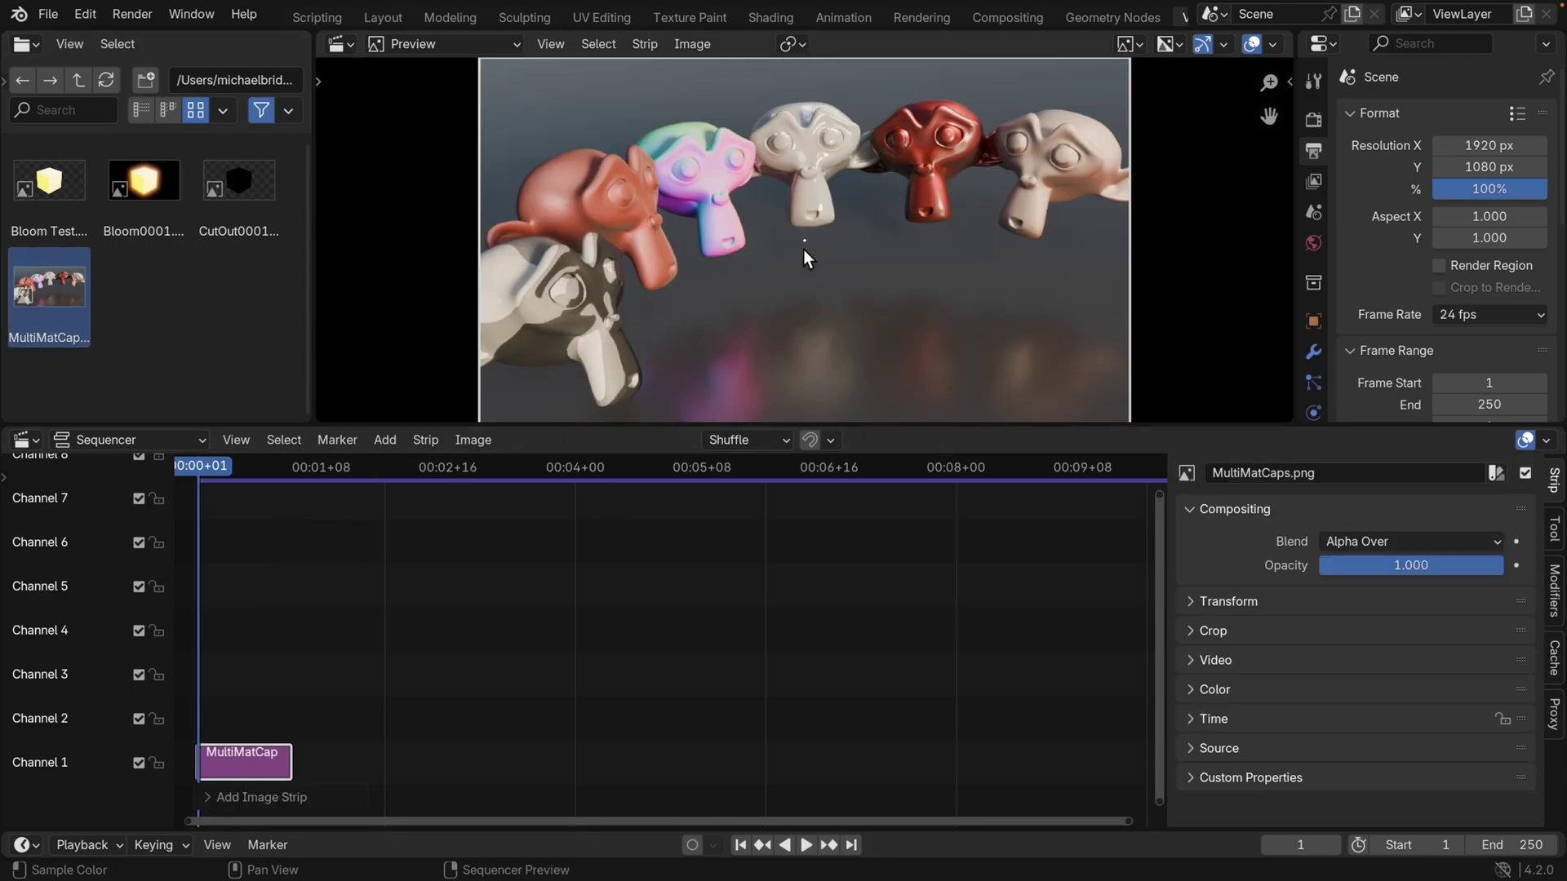
drag(236, 184, 196, 722)
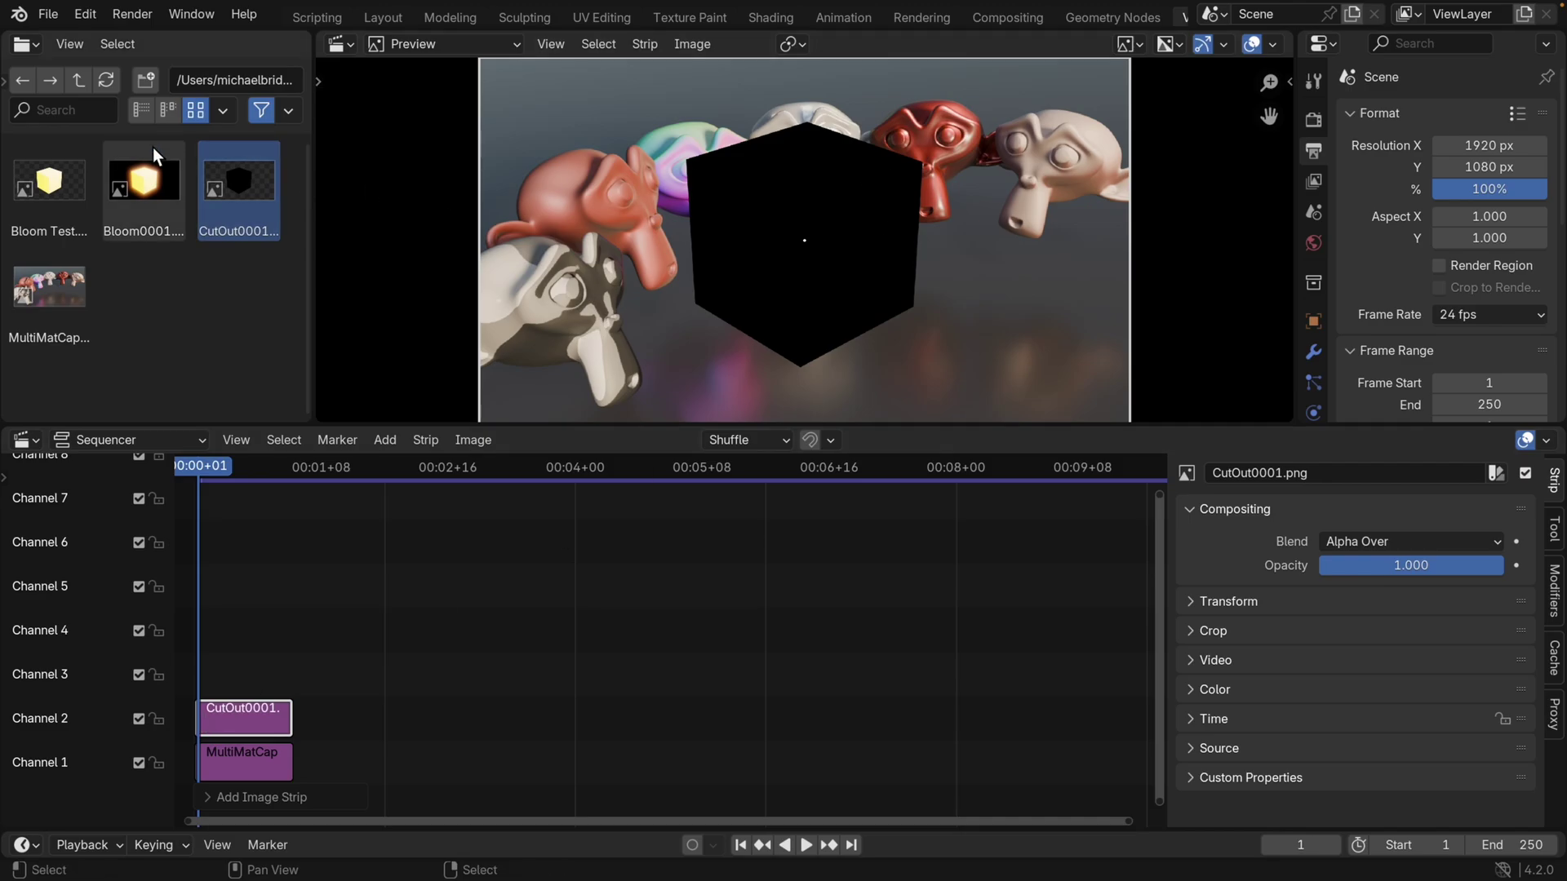
drag(150, 178, 205, 674)
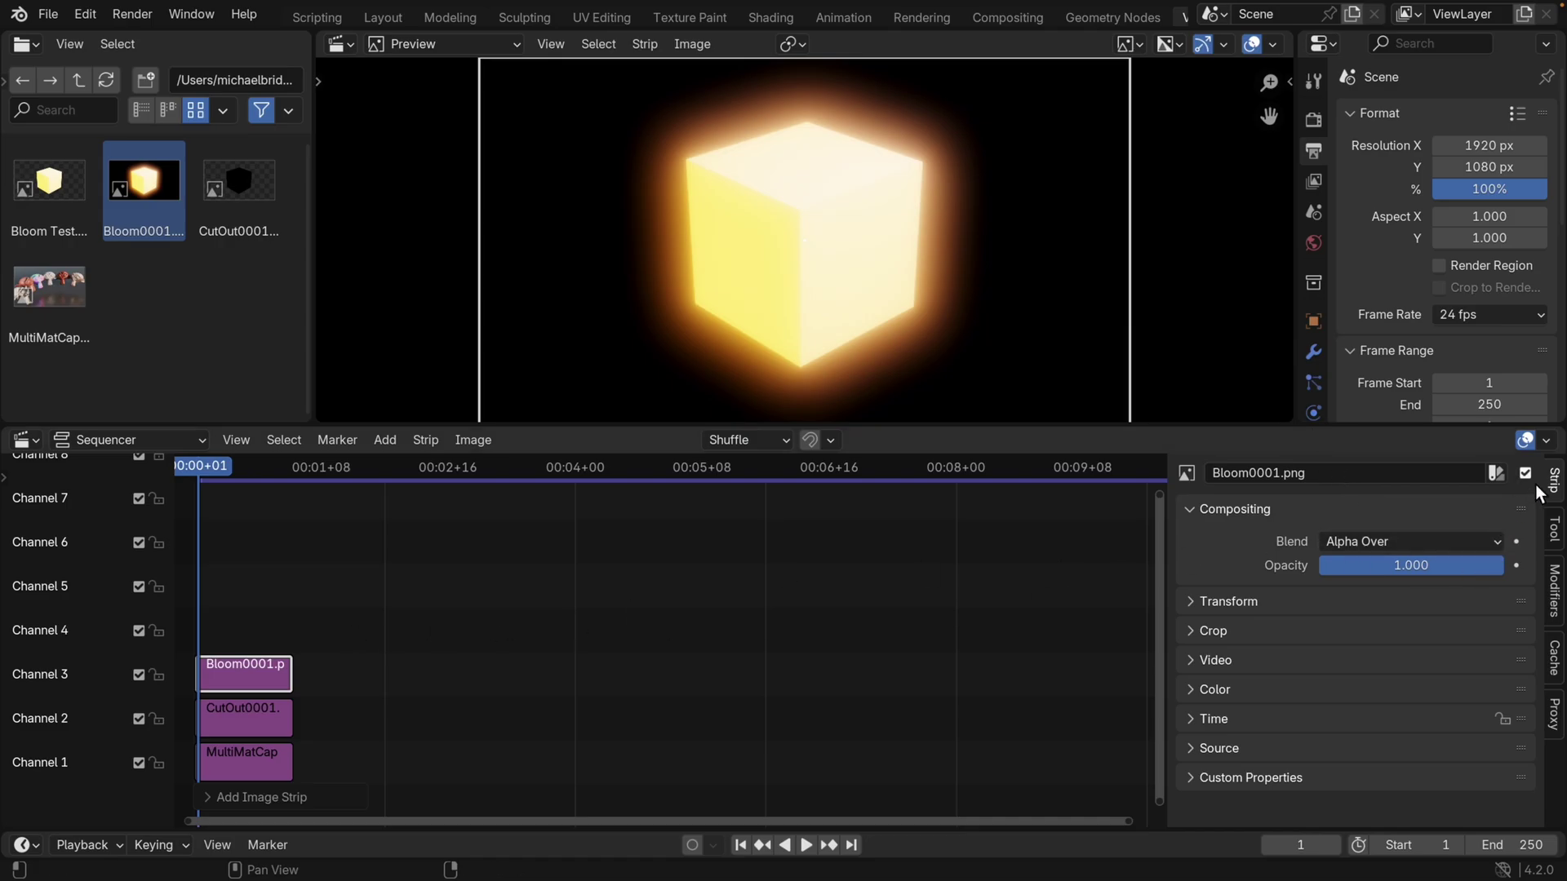
Set the Bloom0001.png strip's blend to Add and check the glow by muting and re-enabling Channel 1.
click(1465, 544)
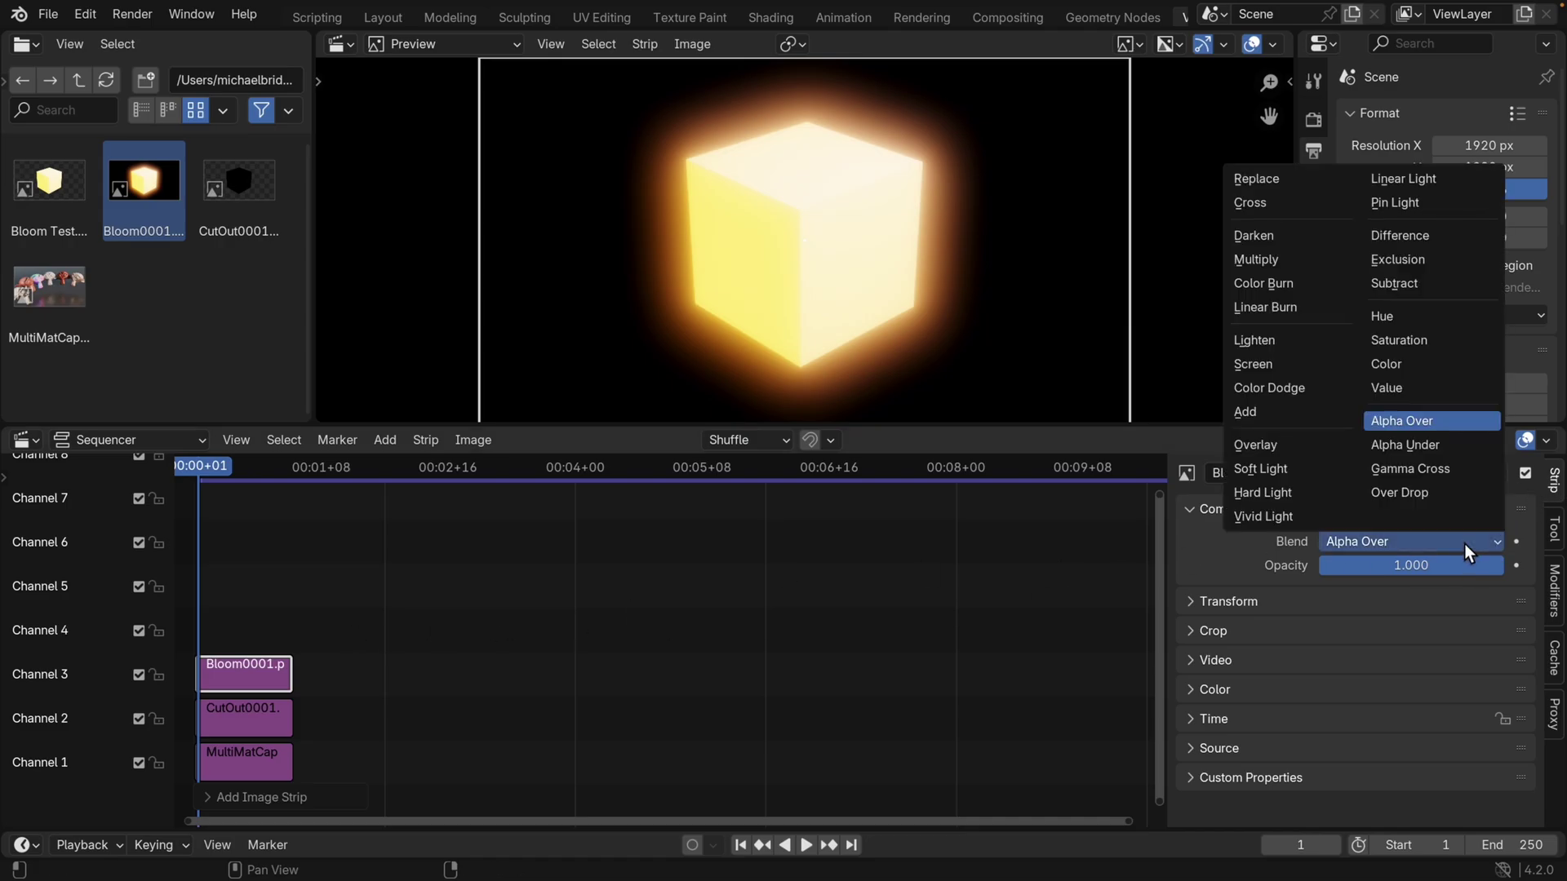
click(1305, 412)
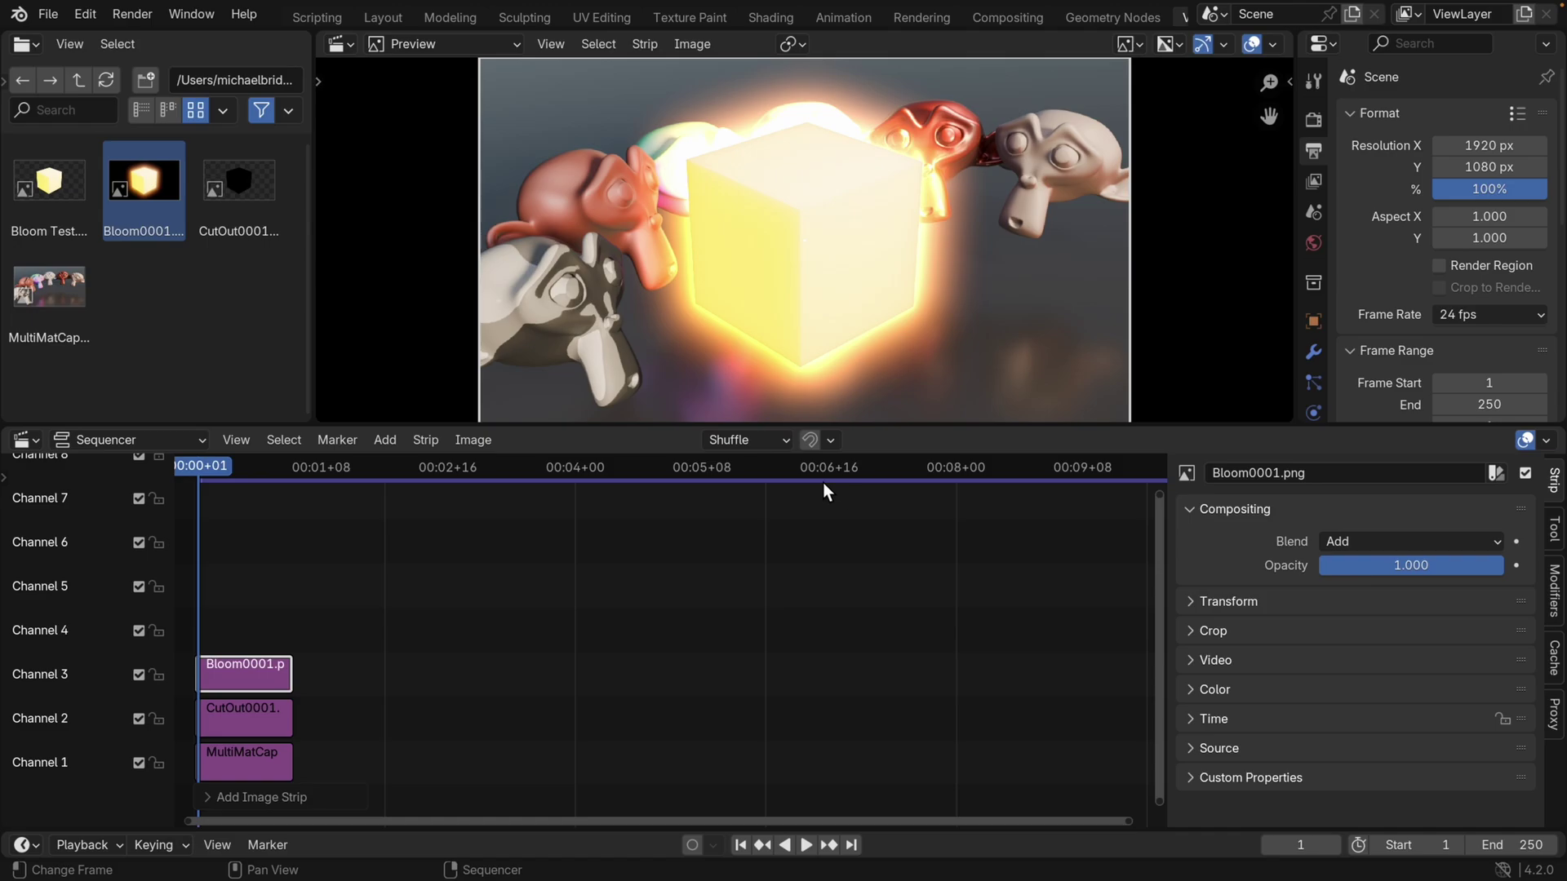
click(139, 763)
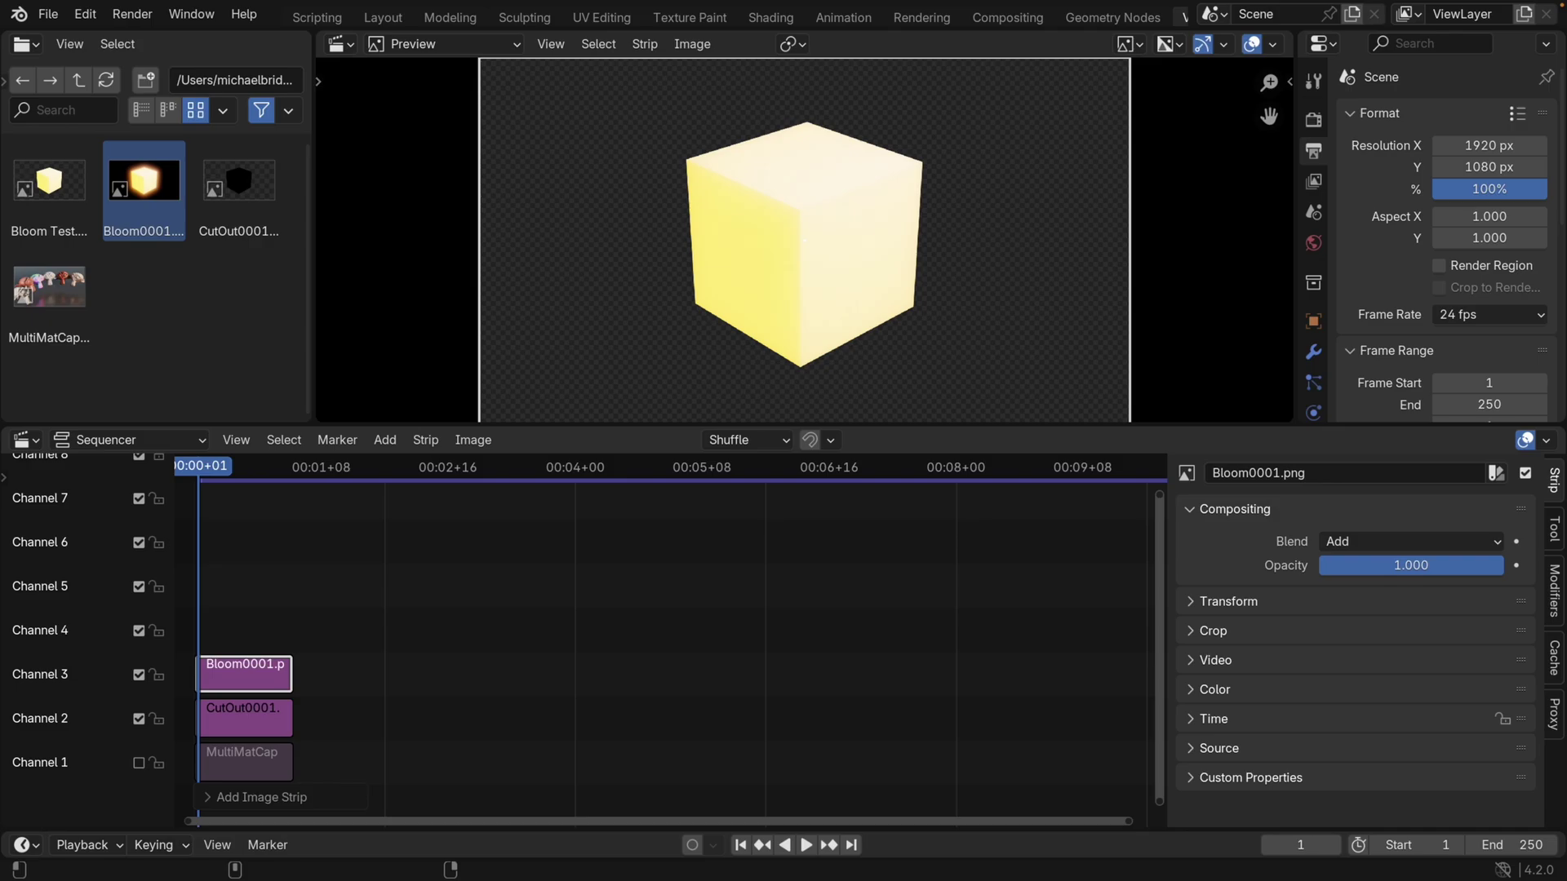
click(139, 764)
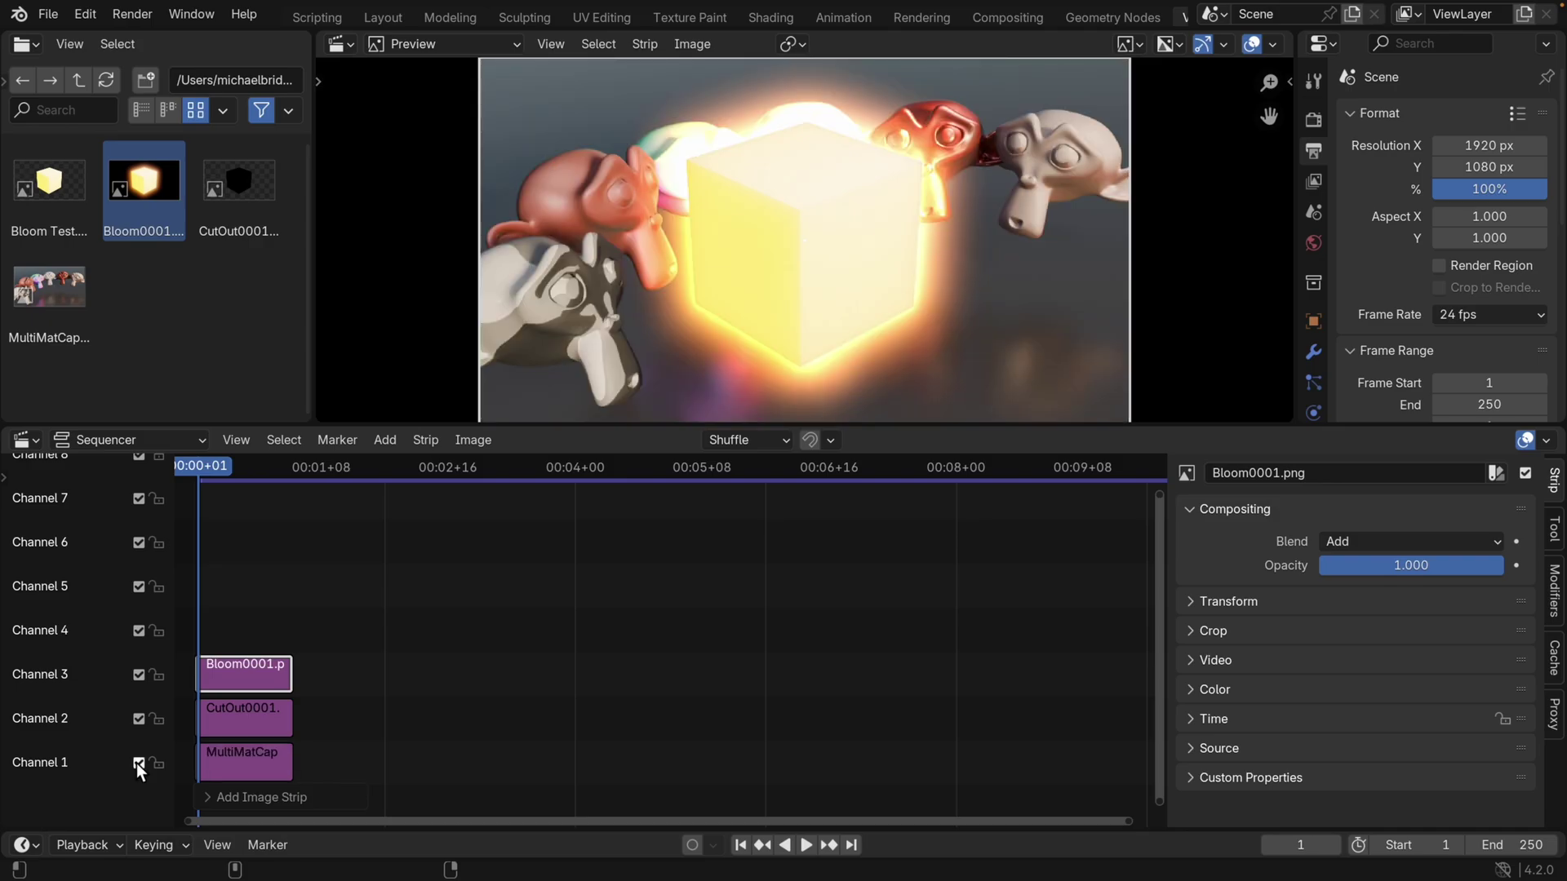